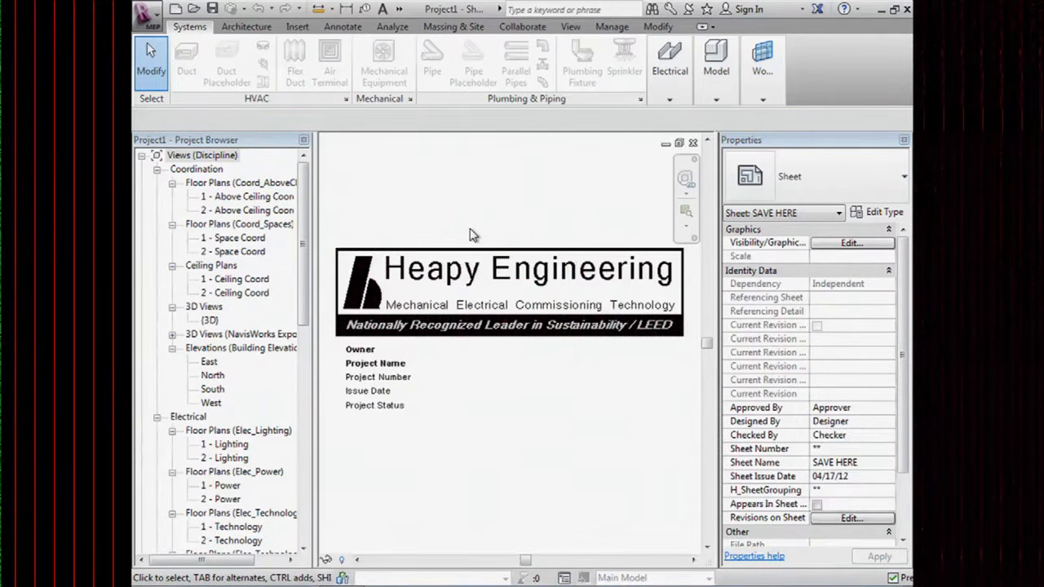
# Expand Families > Piping Systems > Piping System and select M_HWR to view its properties.
pyautogui.moveTo(305, 193); pyautogui.dragTo(320, 322)
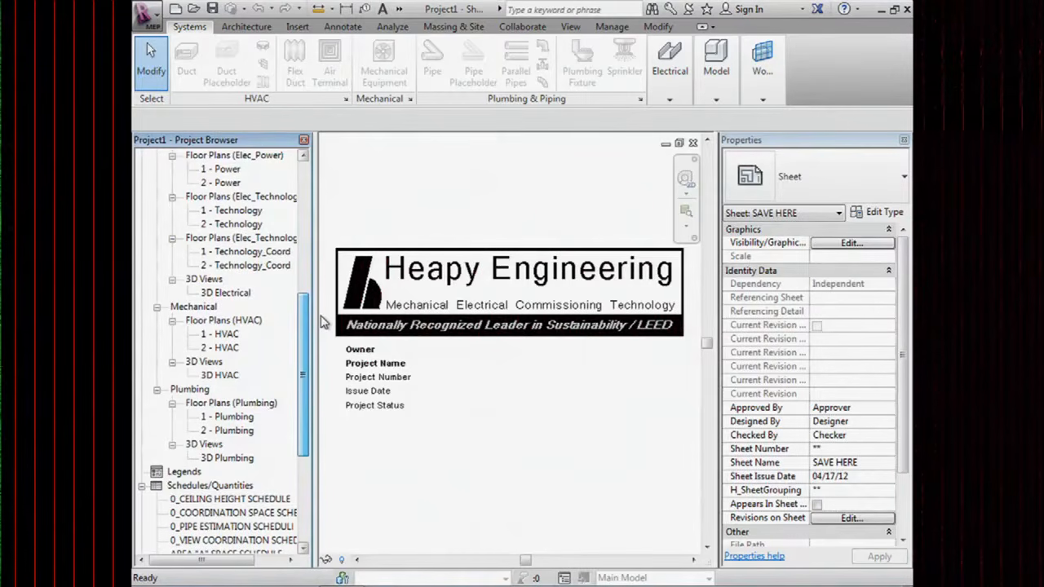
pyautogui.moveTo(324, 322); pyautogui.dragTo(317, 435)
pyautogui.click(142, 444)
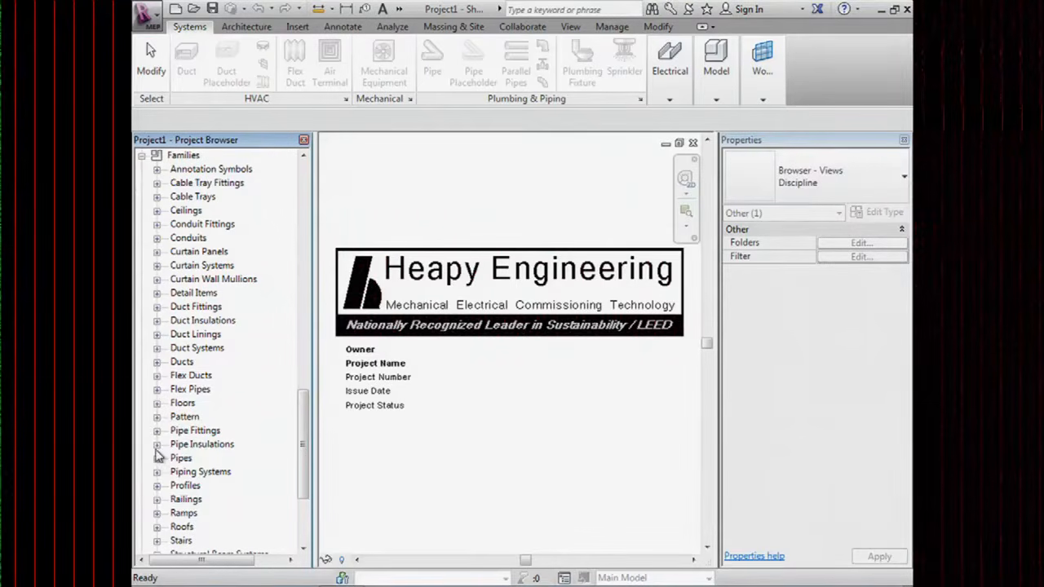
pyautogui.click(157, 473)
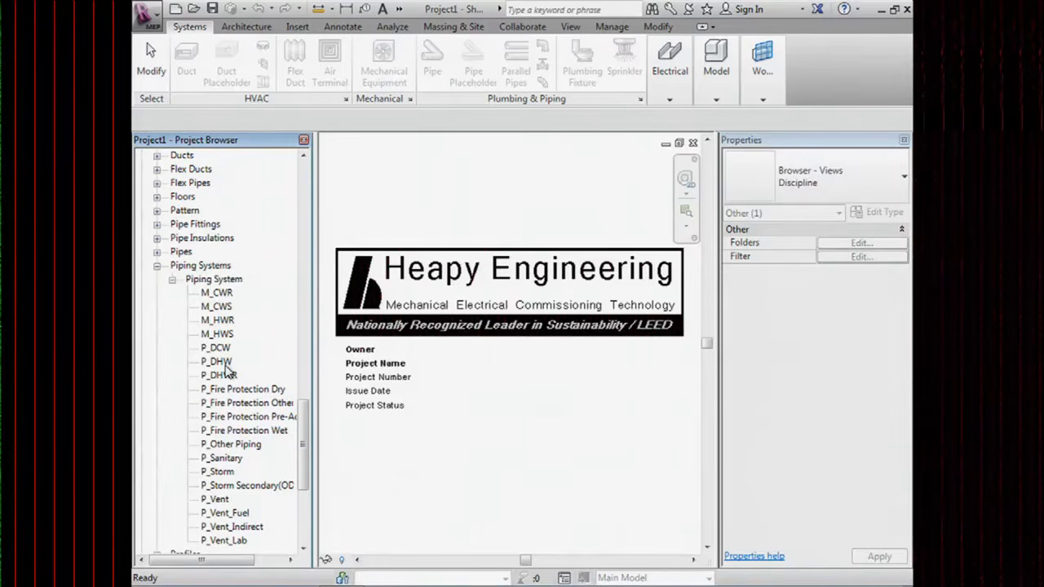
pyautogui.click(227, 323)
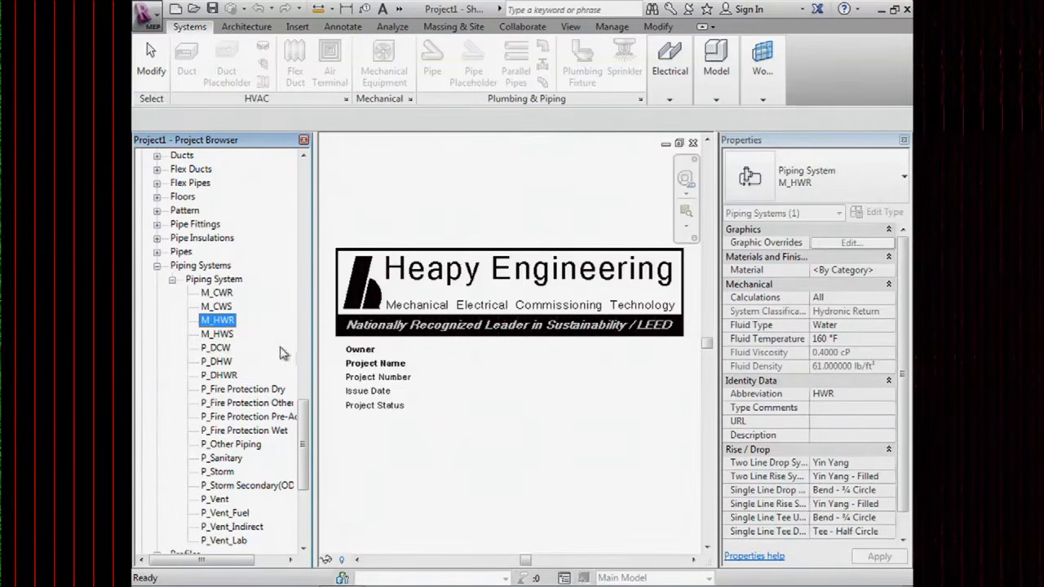
# Duplicate the M_HWR type and open the type properties of M_HWR 2.
pyautogui.rightClick(227, 324)
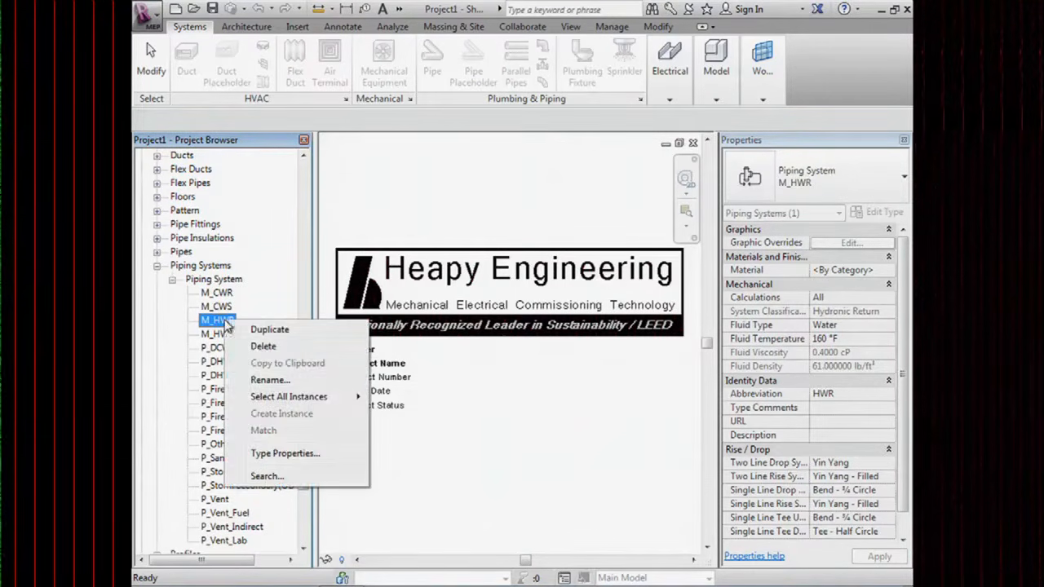
pyautogui.click(269, 329)
pyautogui.click(233, 336)
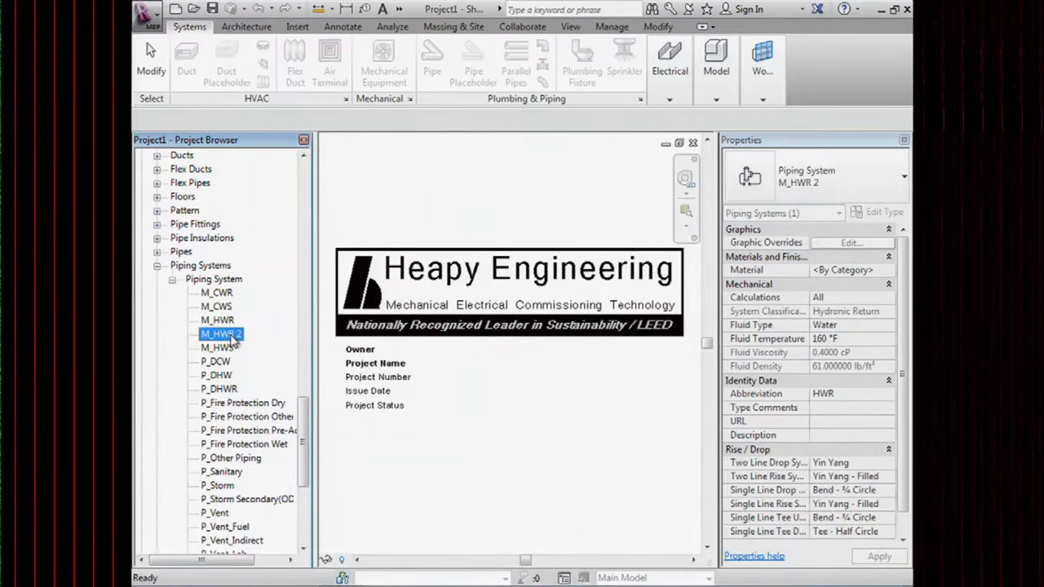
pyautogui.doubleClick(233, 338)
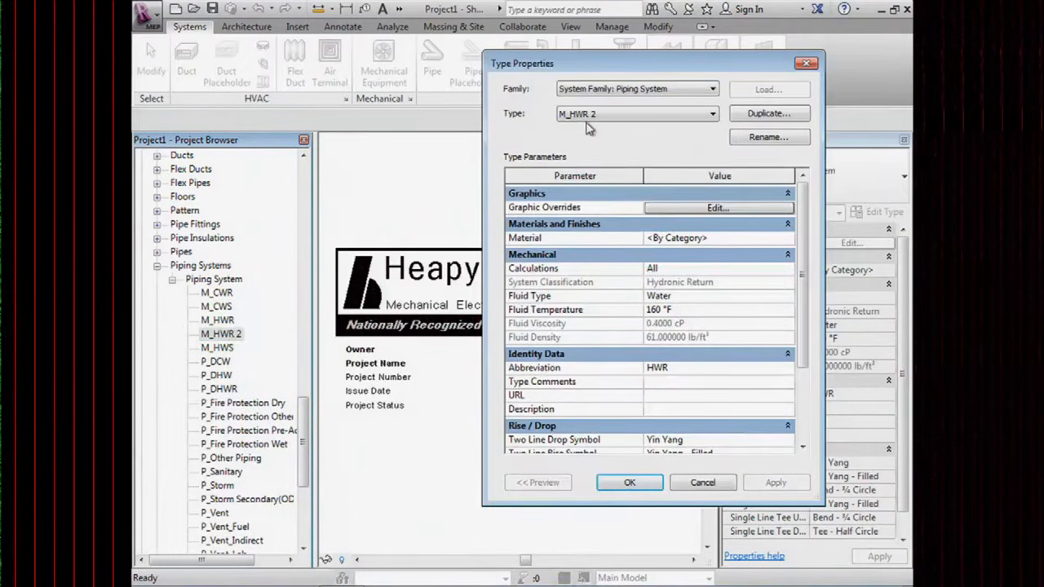
# Rename the duplicated type from M_HWR 2 to M_CHR.
pyautogui.click(764, 141)
pyautogui.moveTo(664, 282); pyautogui.dragTo(628, 287)
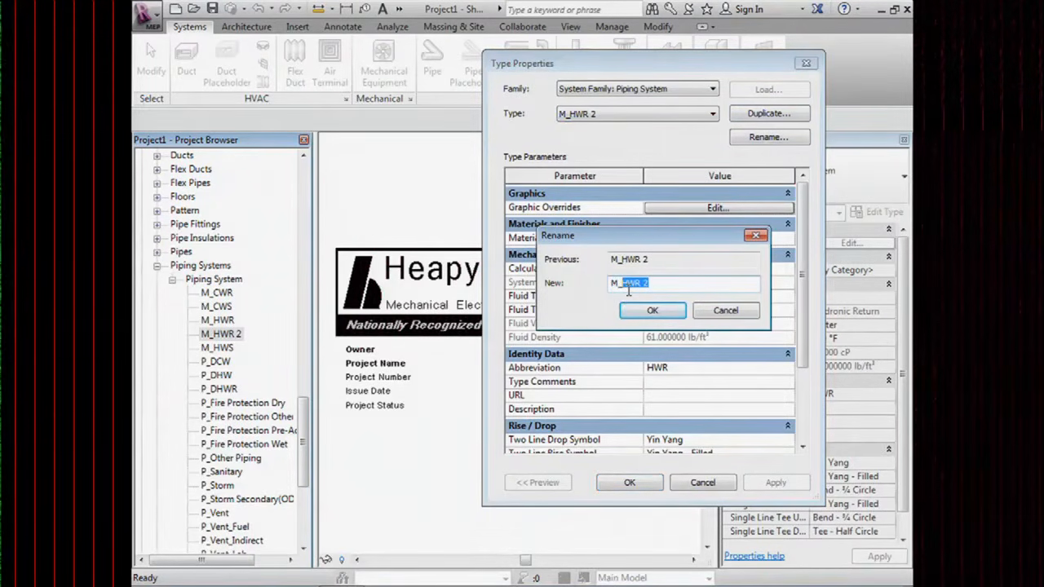
pyautogui.write('CHR')
pyautogui.press('Return')
pyautogui.moveTo(559, 72); pyautogui.dragTo(436, 61)
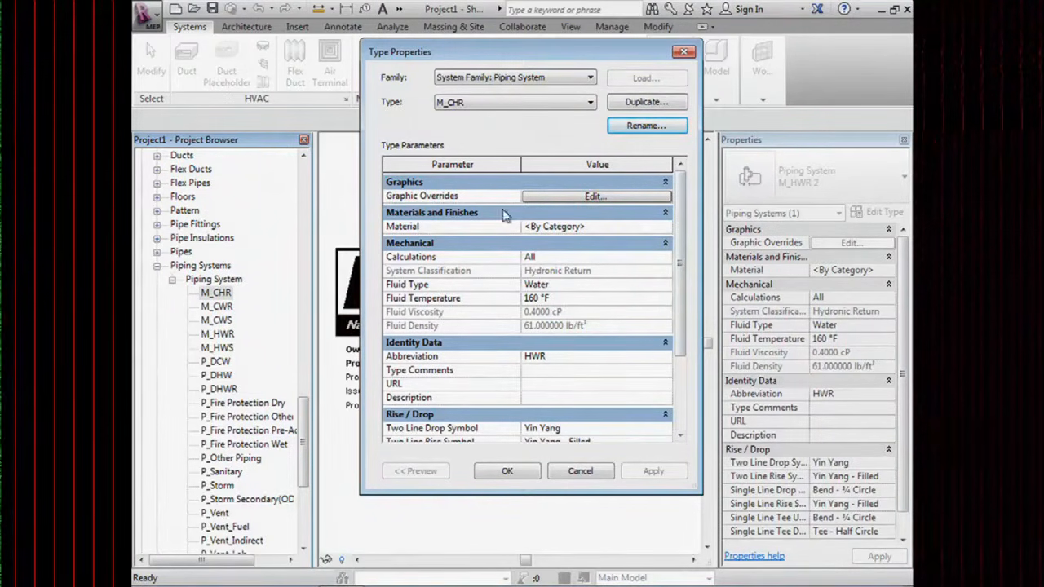
# Override the system's line colour with light red, RGB 255-128-128.
pyautogui.click(531, 198)
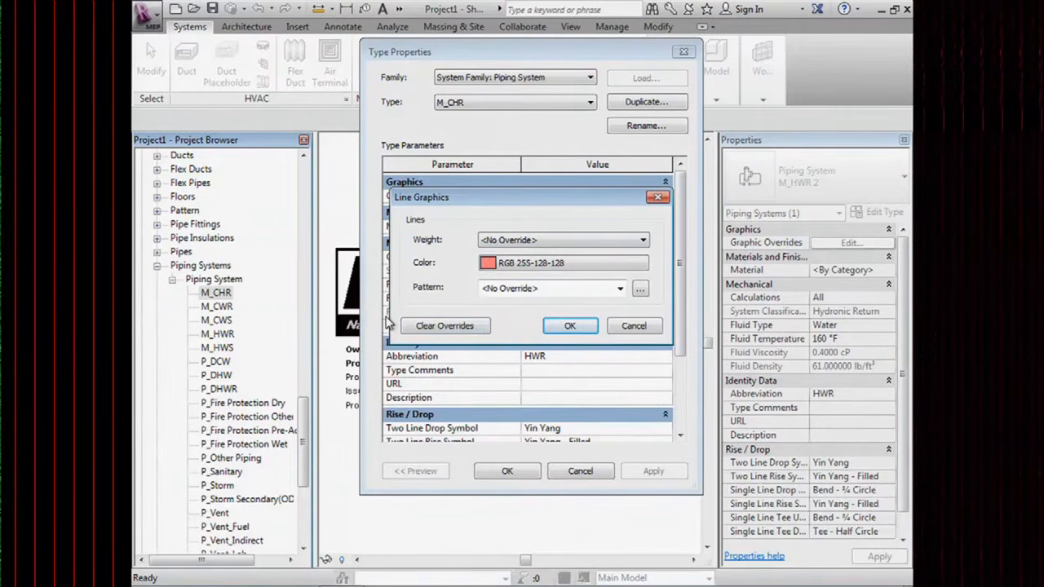
pyautogui.click(570, 325)
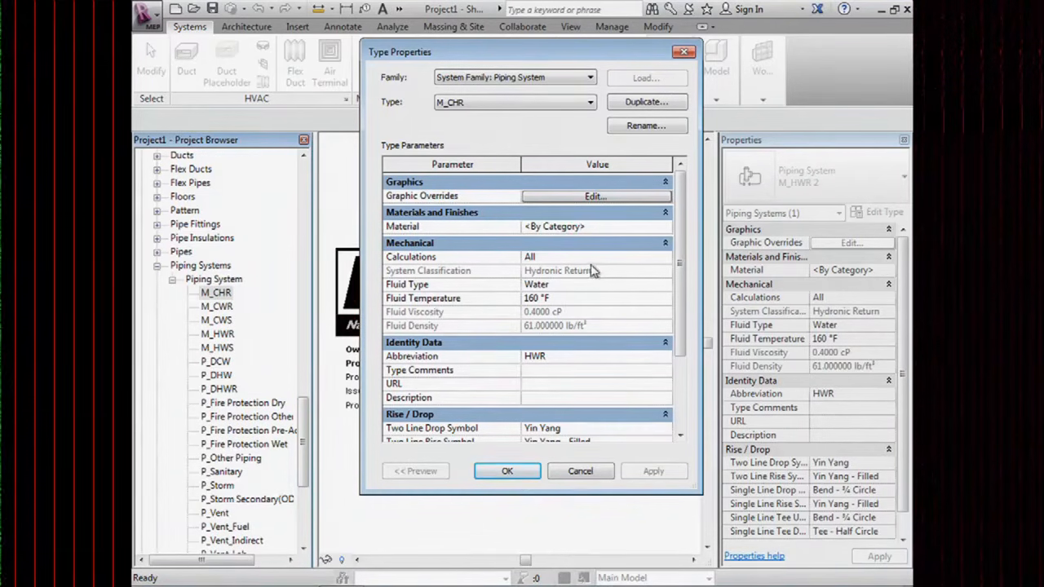
pyautogui.click(613, 256)
# Leave Calculations at All and Fluid Type as Water.
pyautogui.click(666, 257)
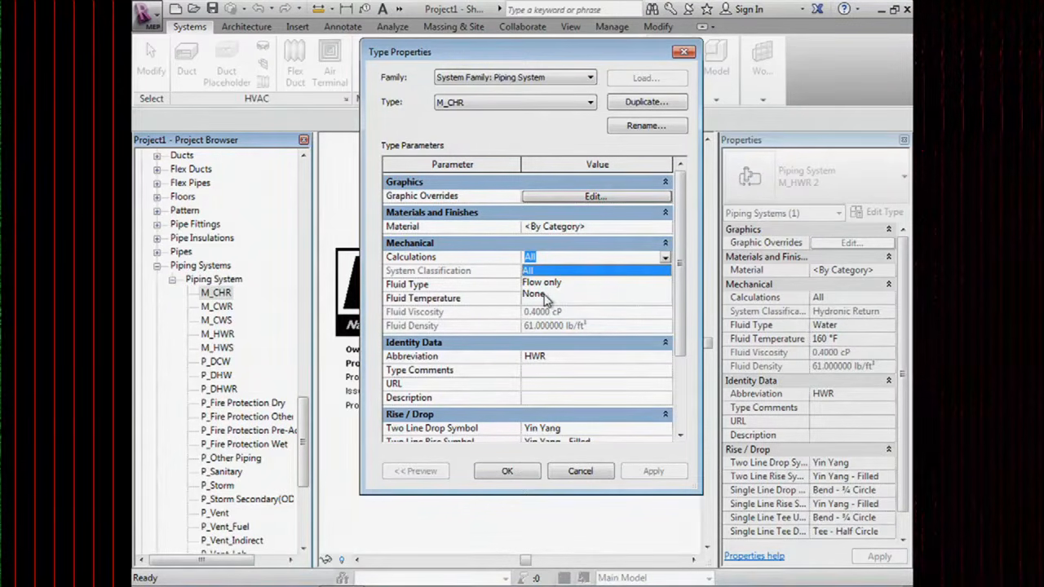
pyautogui.click(477, 287)
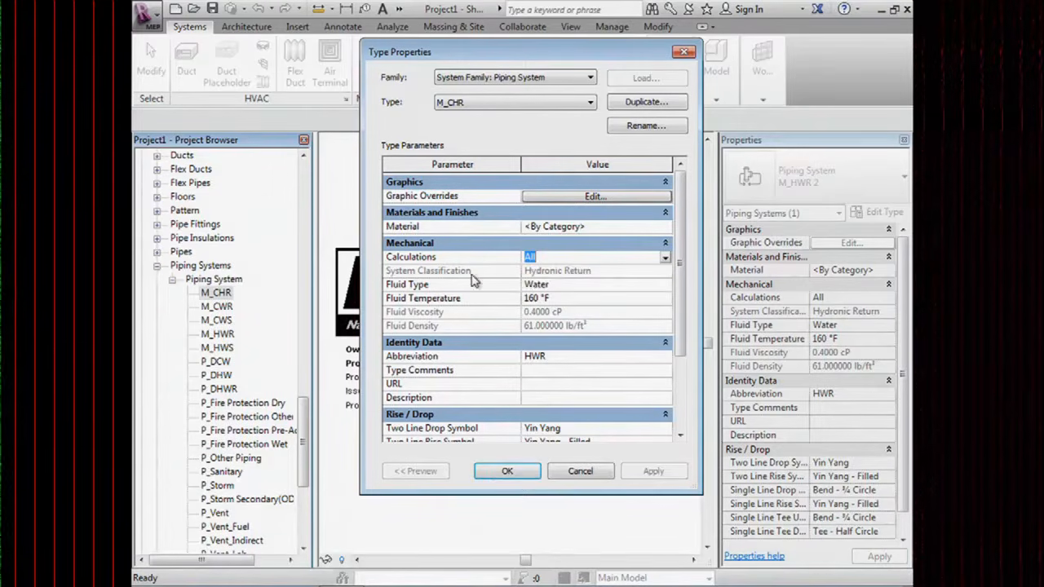
pyautogui.click(627, 284)
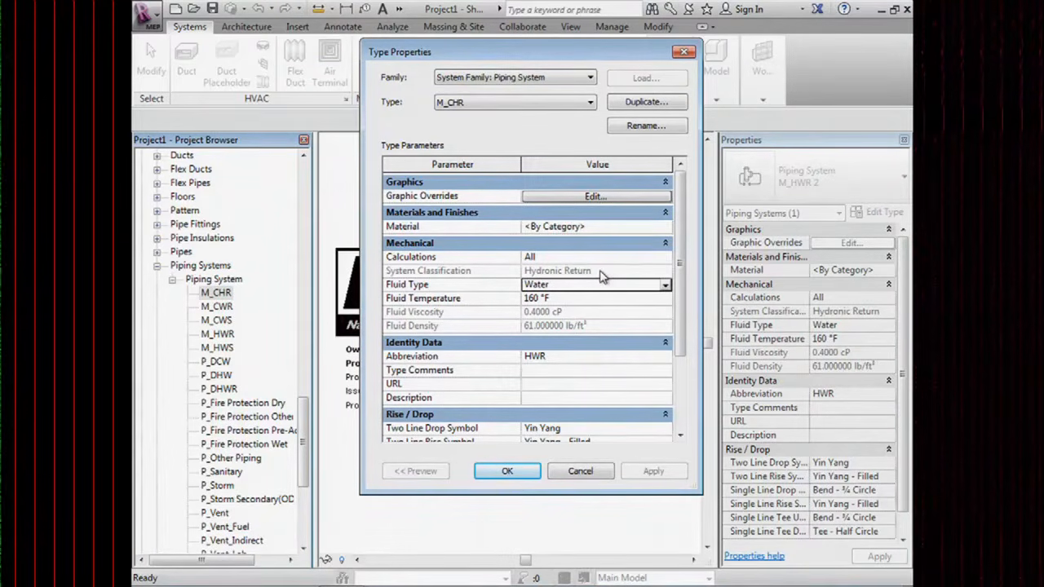
pyautogui.click(628, 256)
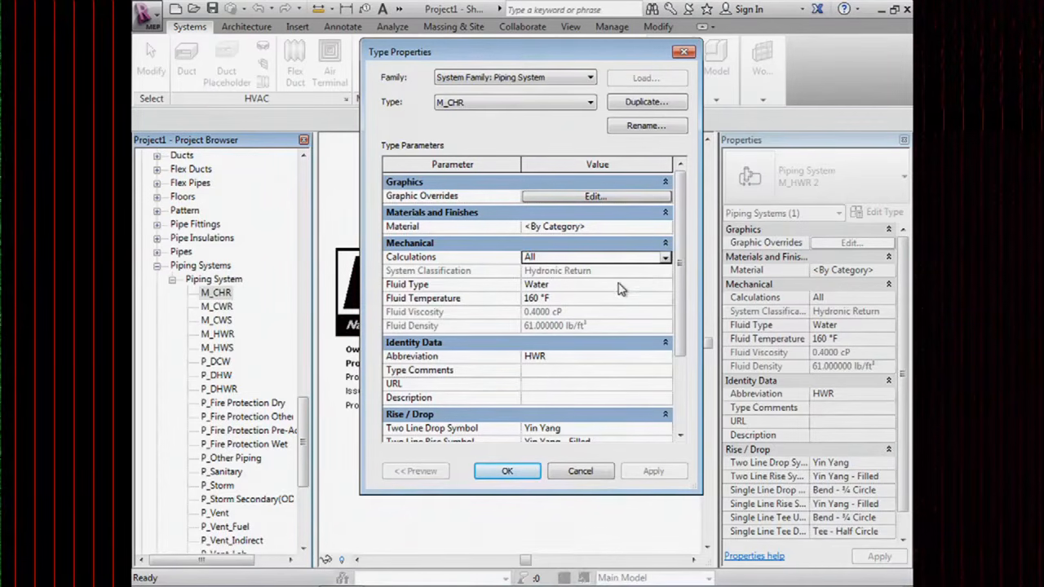
pyautogui.click(621, 285)
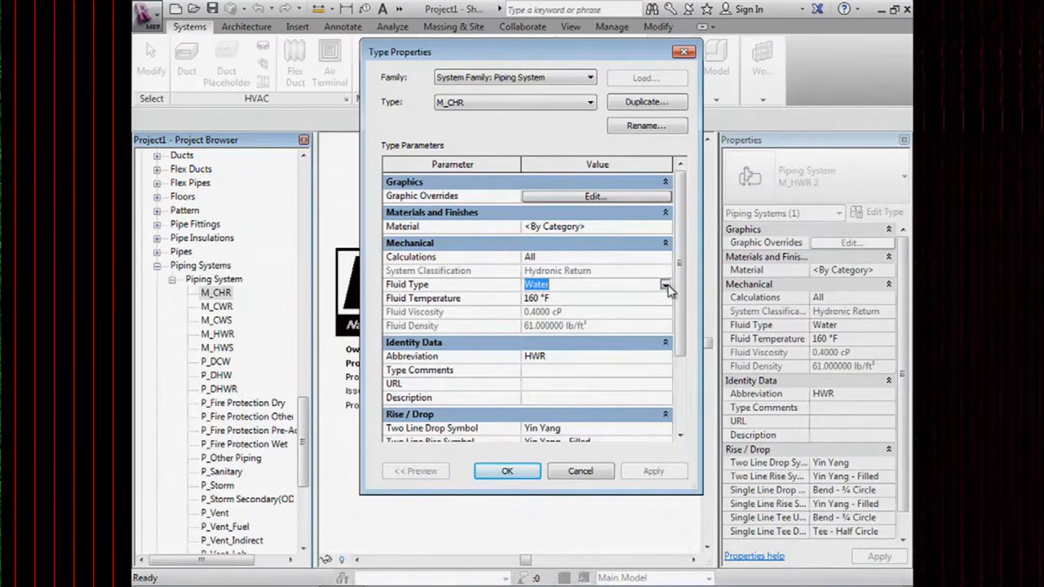
pyautogui.click(666, 285)
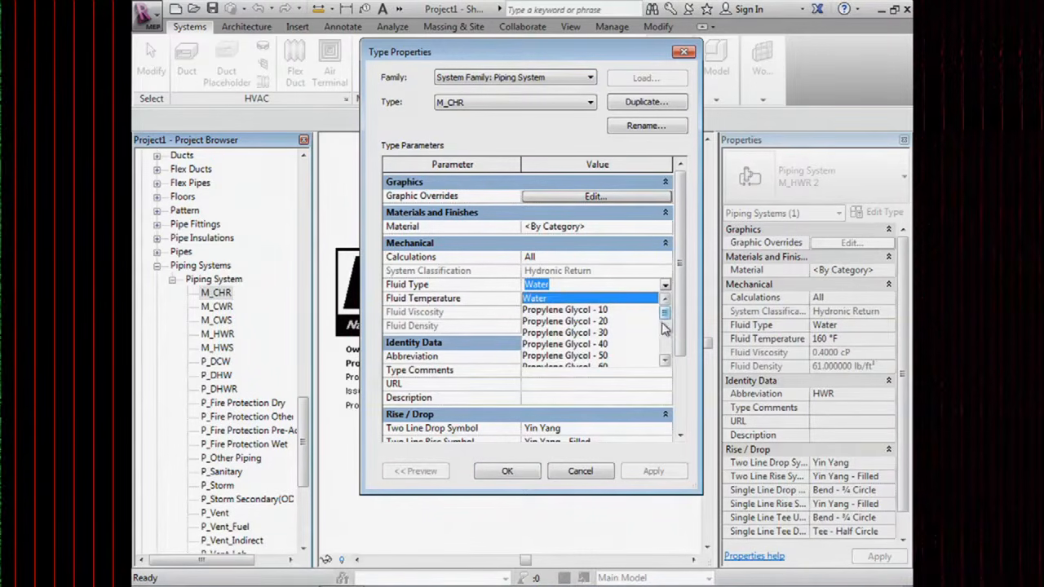
pyautogui.moveTo(668, 318)
pyautogui.mouseDown()
pyautogui.moveTo(670, 359)
pyautogui.moveTo(665, 314)
pyautogui.mouseUp()
pyautogui.click(471, 298)
pyautogui.click(576, 299)
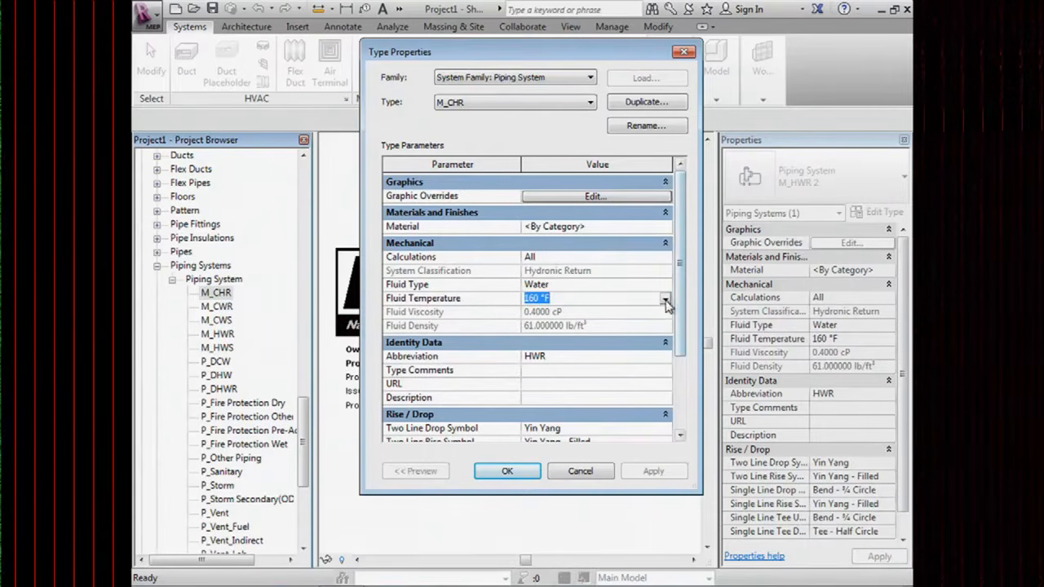
# Set the fluid temperature to 90 °F, giving 0.7600 cP viscosity and 62.11 lb/ft³ density.
pyautogui.click(645, 295)
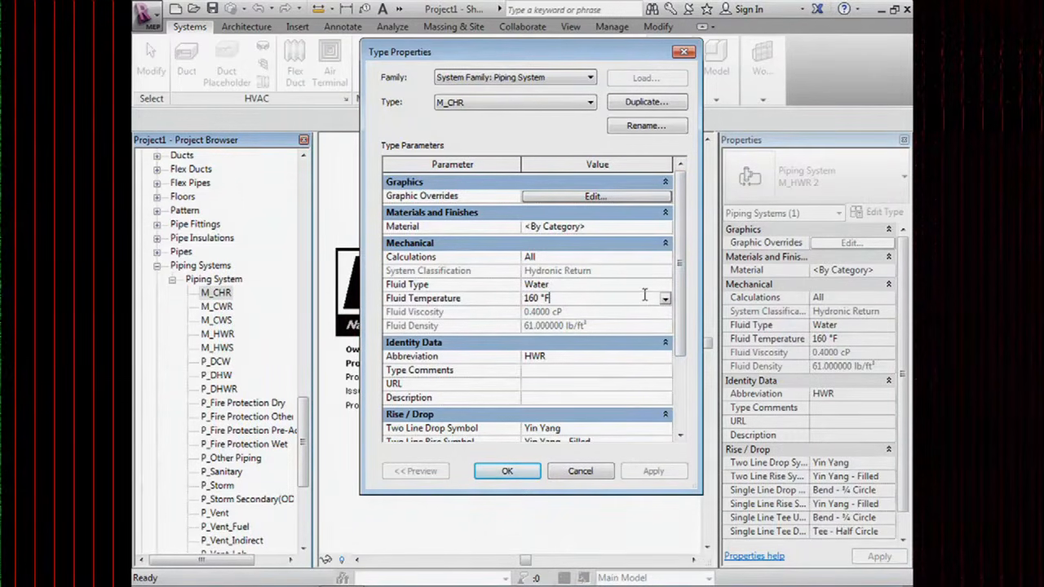
pyautogui.moveTo(562, 298); pyautogui.dragTo(506, 291)
pyautogui.write('9')
pyautogui.click(665, 300)
pyautogui.moveTo(666, 333); pyautogui.dragTo(666, 336)
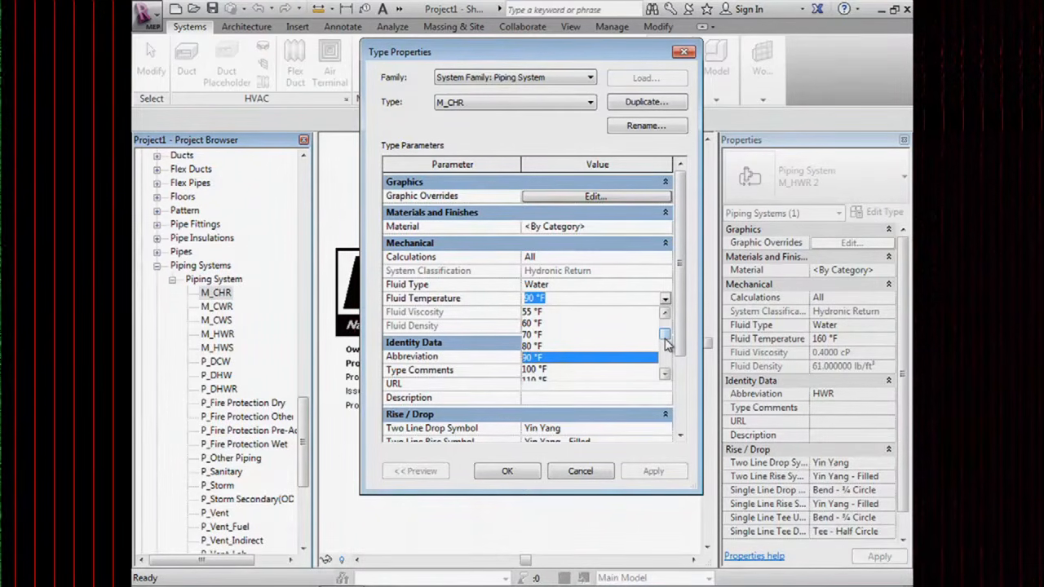
pyautogui.click(604, 286)
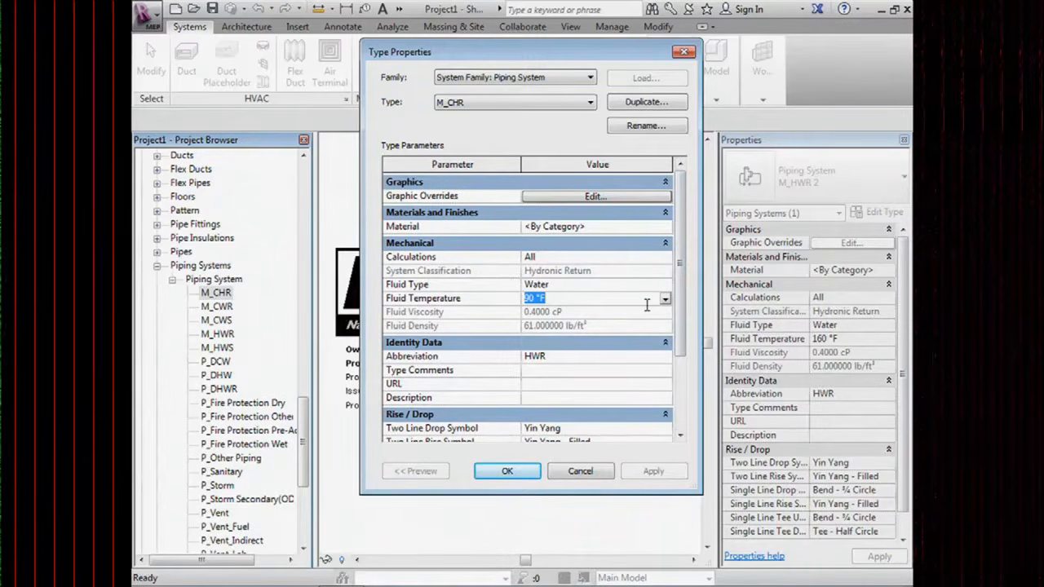
pyautogui.scroll(-1, 685, 270)
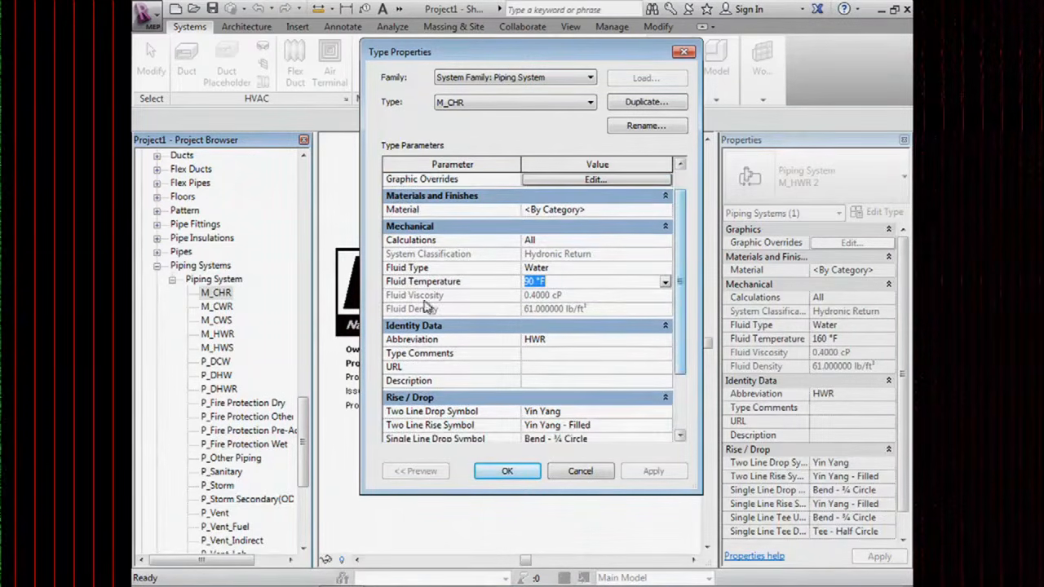
pyautogui.click(589, 293)
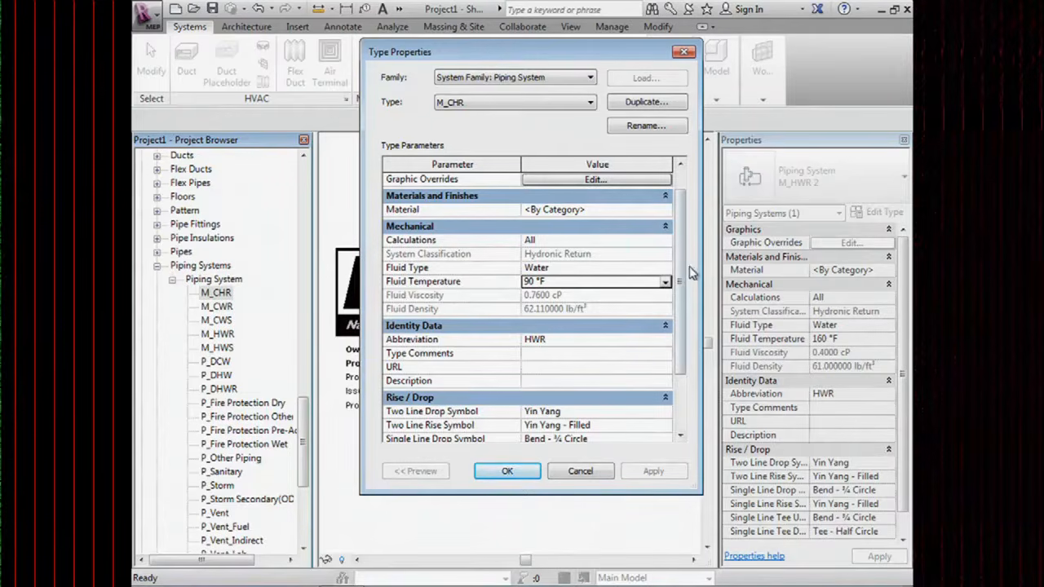
pyautogui.moveTo(679, 265); pyautogui.dragTo(677, 292)
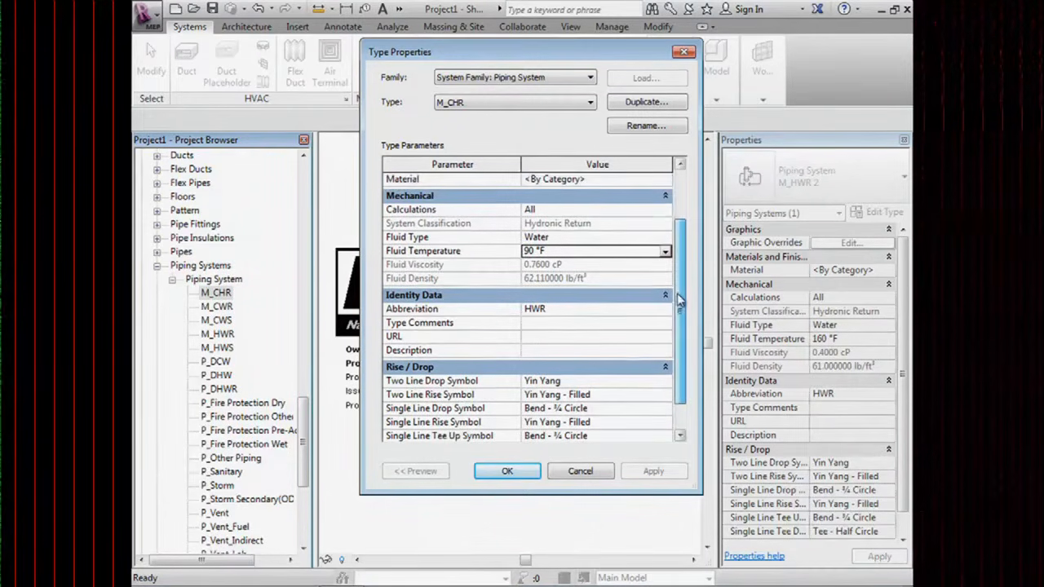
pyautogui.click(576, 308)
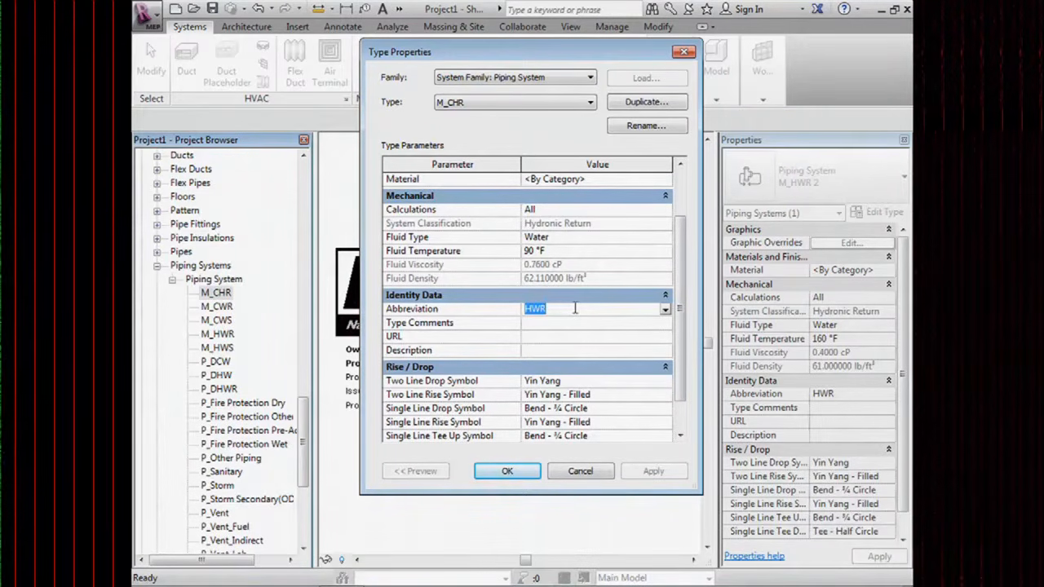
# Replace the abbreviation HWR with CHR and apply the M_CHR type properties.
pyautogui.write('CH')
pyautogui.click(541, 326)
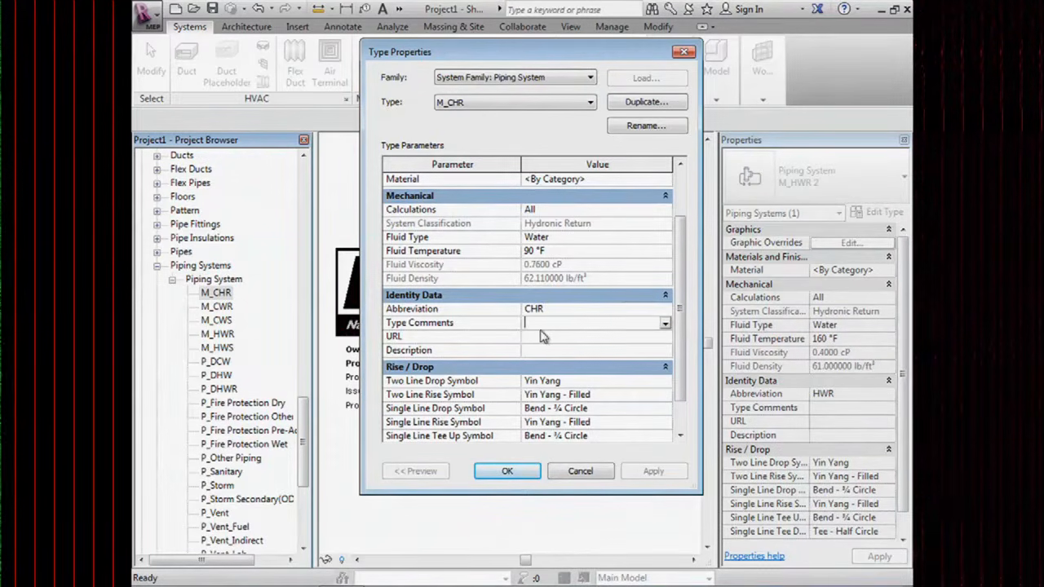
pyautogui.moveTo(683, 330); pyautogui.dragTo(681, 357)
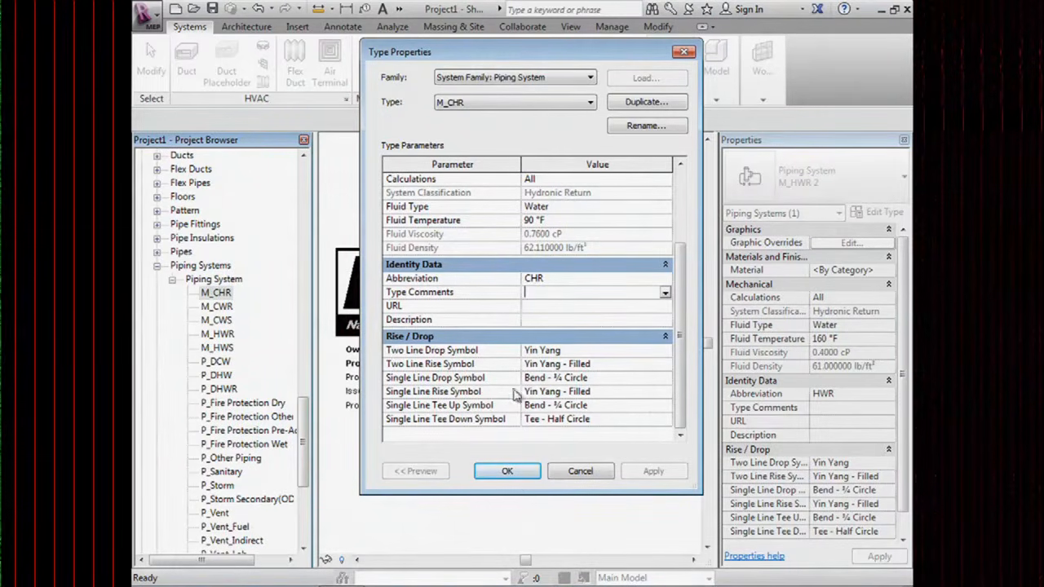
pyautogui.click(506, 473)
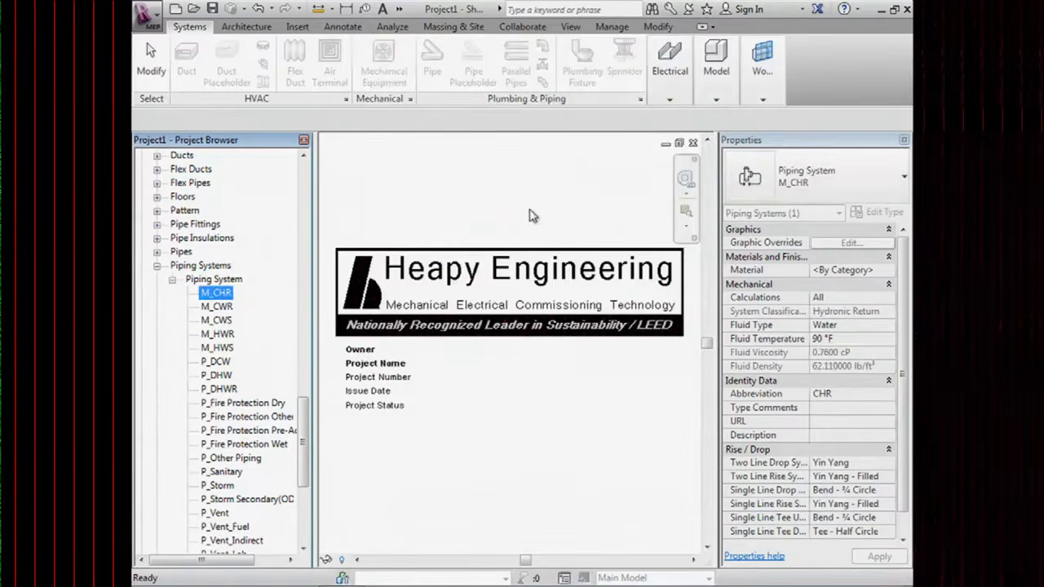
# Open Mechanical Settings and browse the pipe settings to the Water fluid table.
pyautogui.click(410, 99)
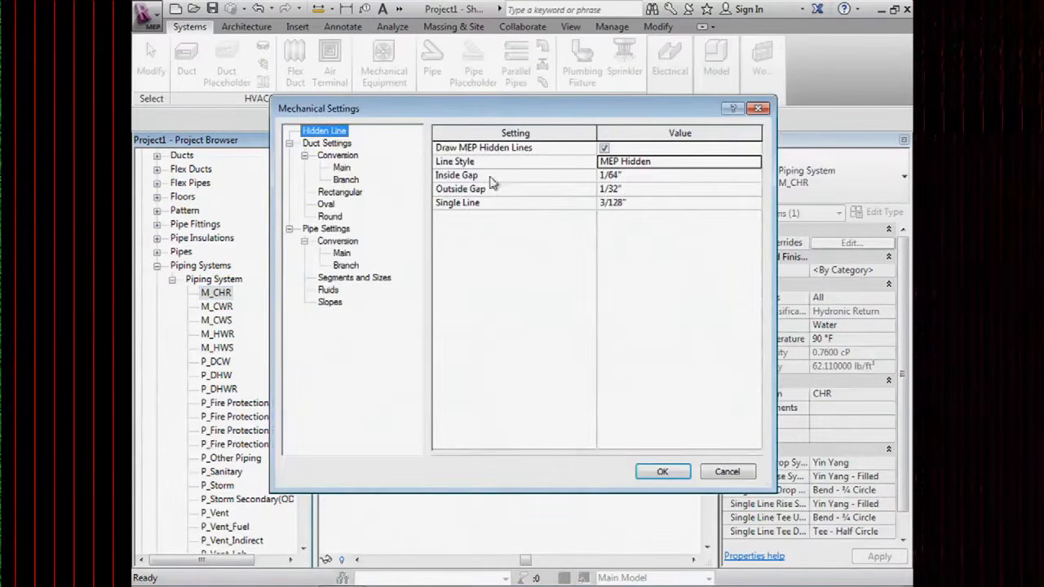
pyautogui.click(330, 230)
pyautogui.click(346, 279)
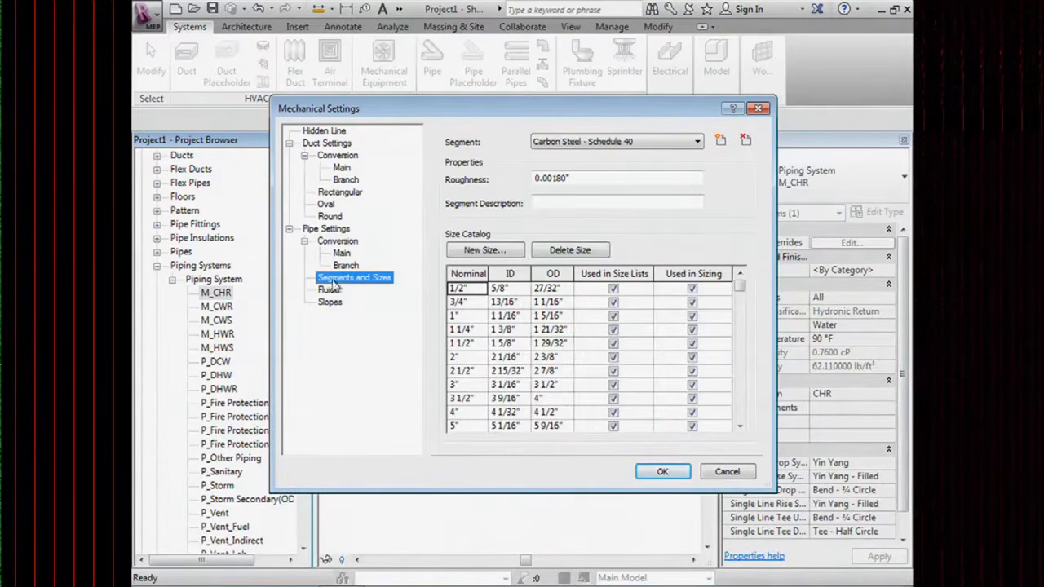
pyautogui.click(330, 231)
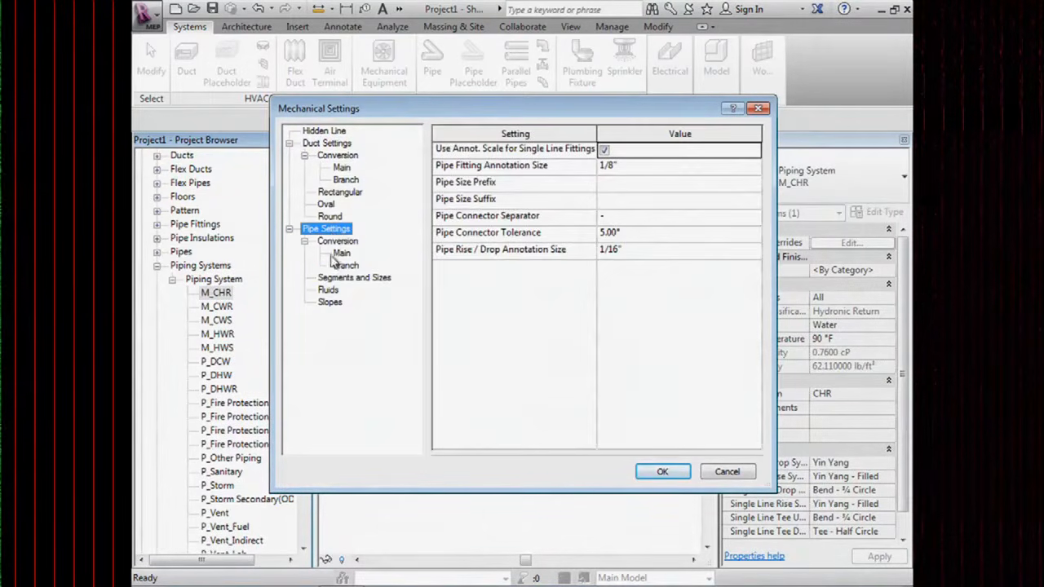
pyautogui.click(329, 290)
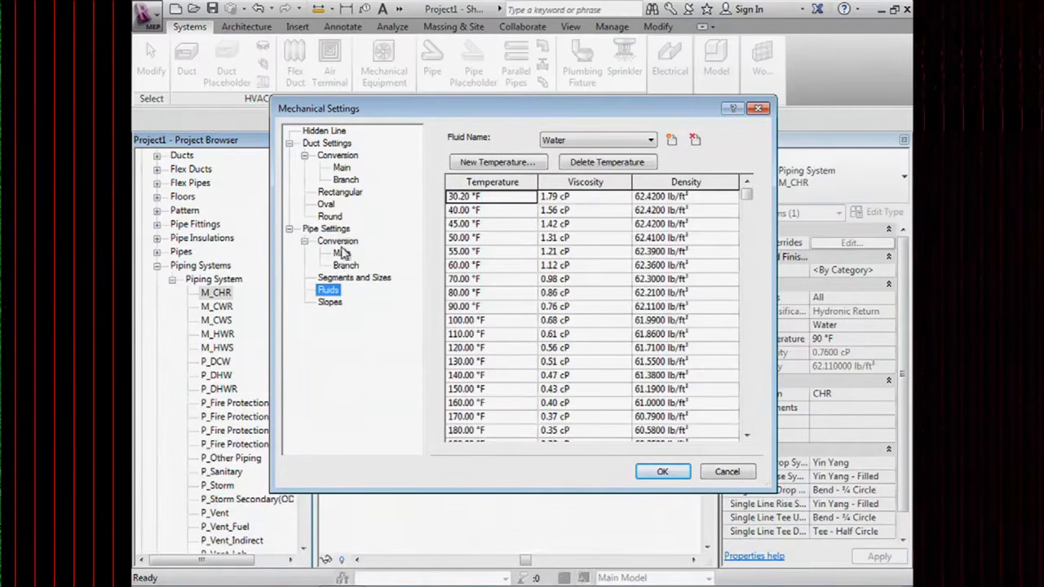
pyautogui.click(344, 279)
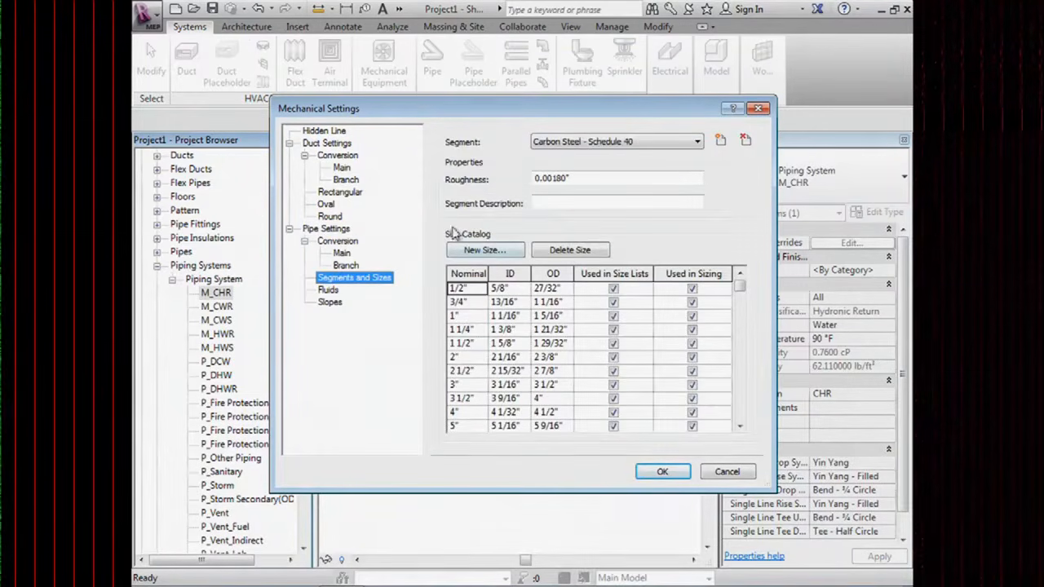
pyautogui.click(330, 292)
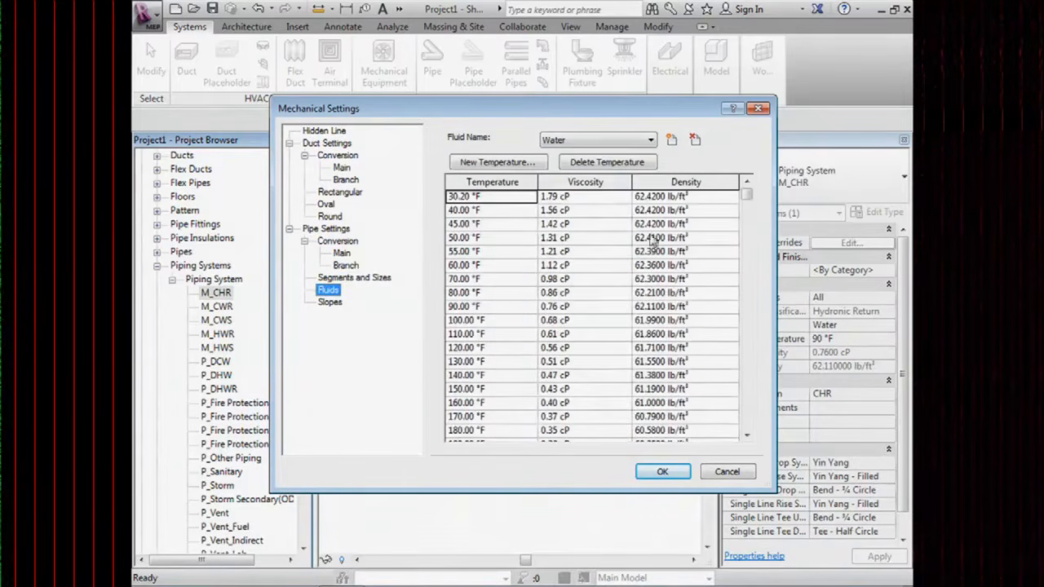
# Add a 95 °F water entry from the 90 °F row and save the settings.
pyautogui.click(506, 309)
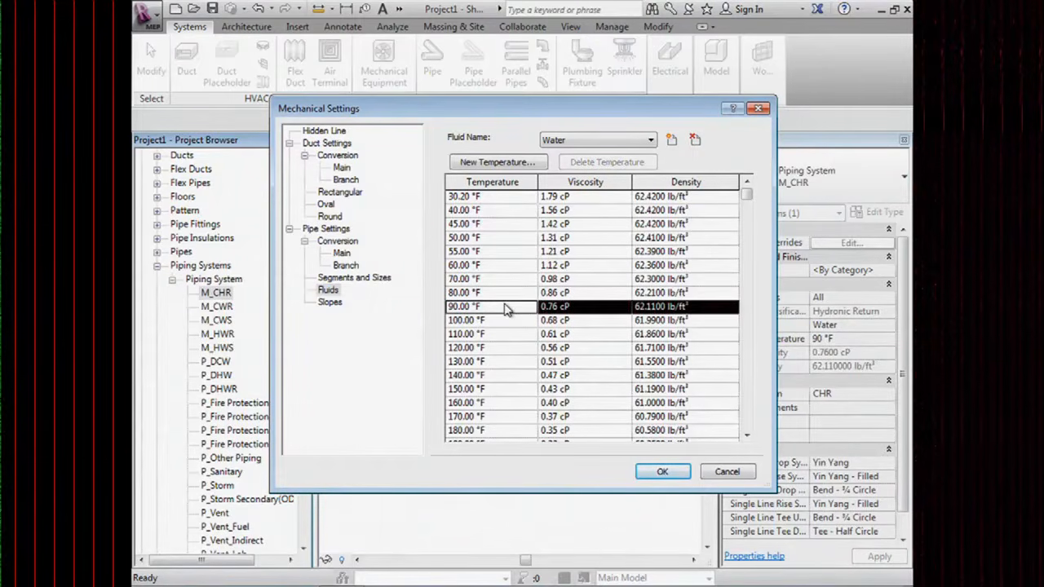
pyautogui.click(495, 163)
pyautogui.click(575, 265)
pyautogui.moveTo(575, 265); pyautogui.dragTo(517, 271)
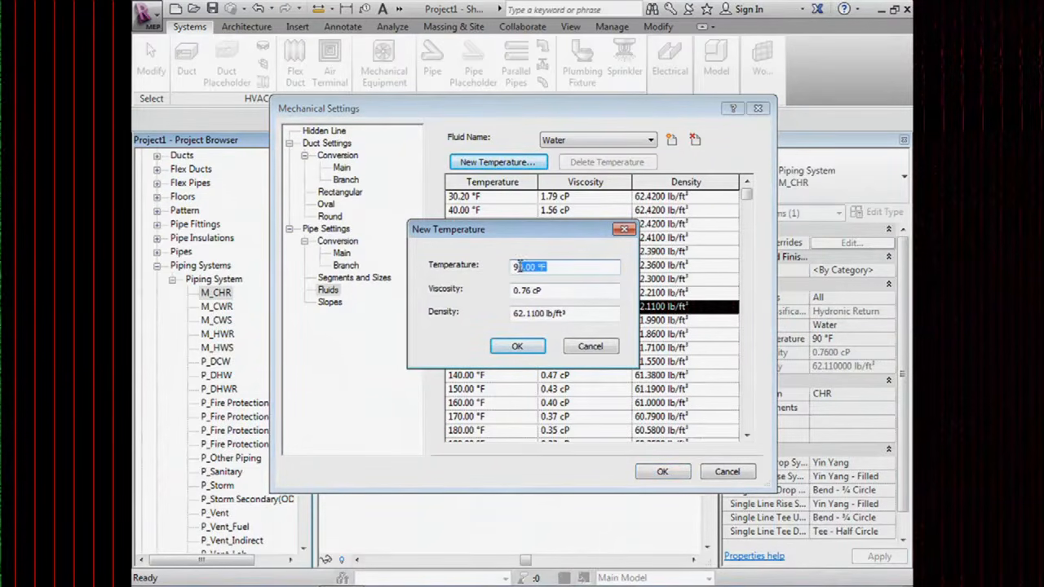
pyautogui.write('5')
pyautogui.click(558, 291)
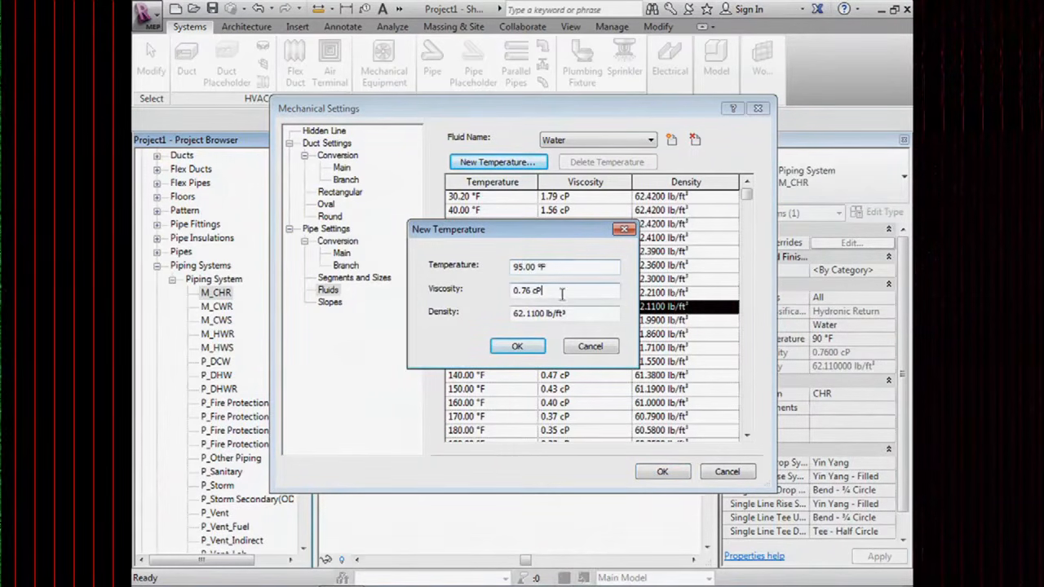
pyautogui.click(522, 346)
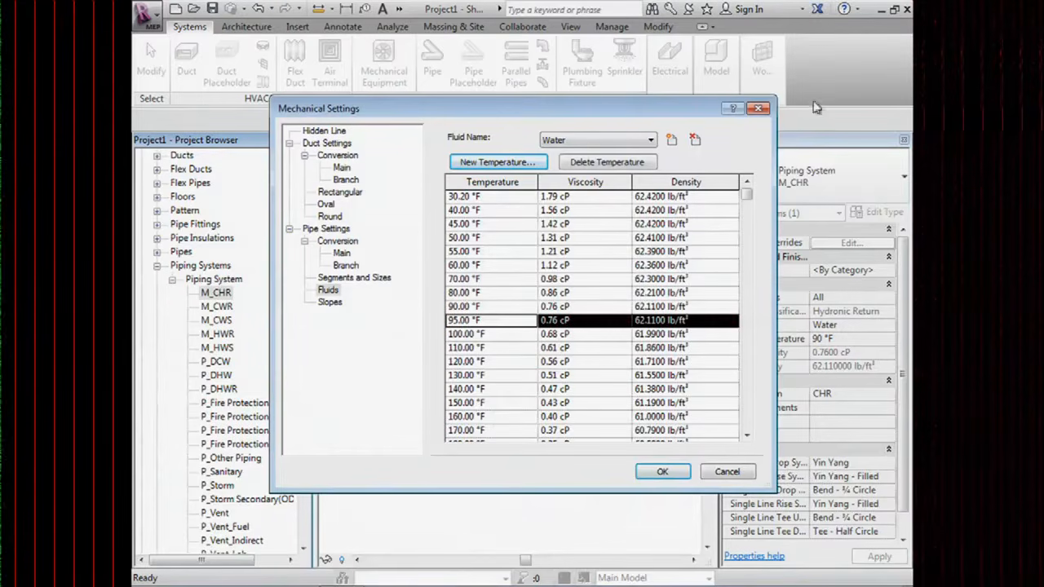
pyautogui.click(658, 473)
pyautogui.click(663, 473)
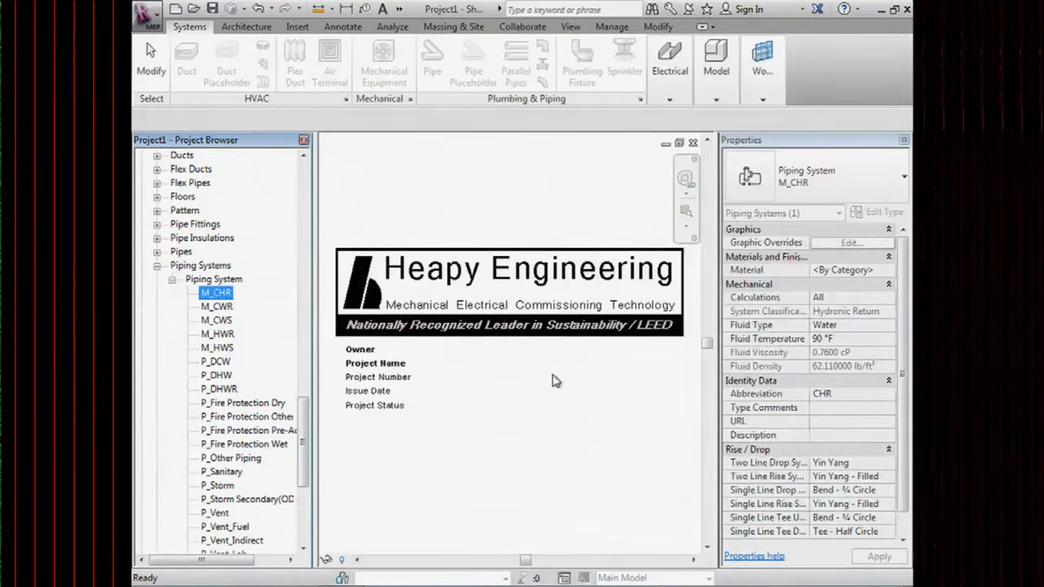
# Switch M_CHR's fluid temperature from 90 °F to 95 °F and apply it.
pyautogui.doubleClick(215, 294)
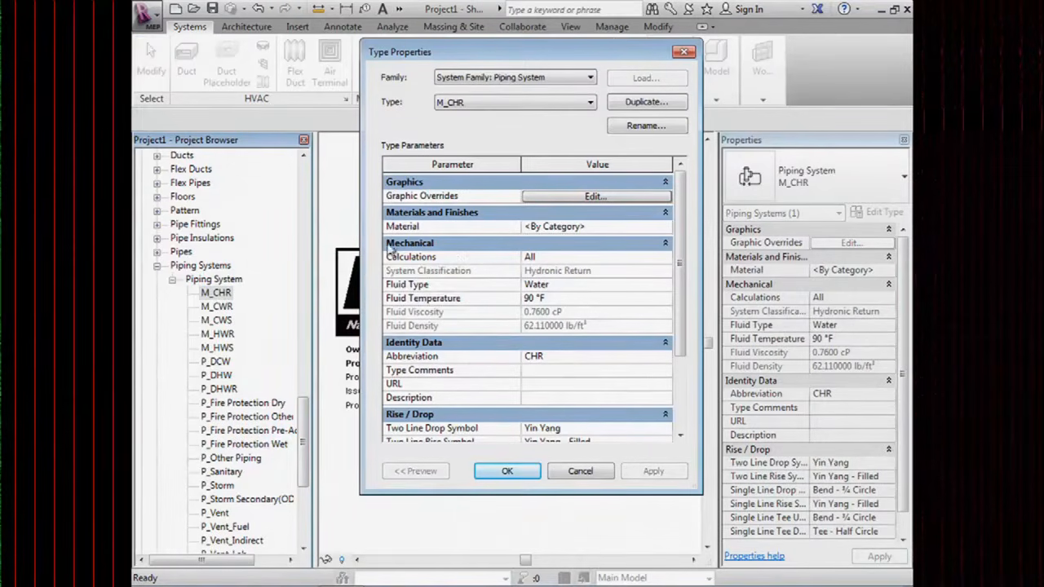
pyautogui.click(564, 298)
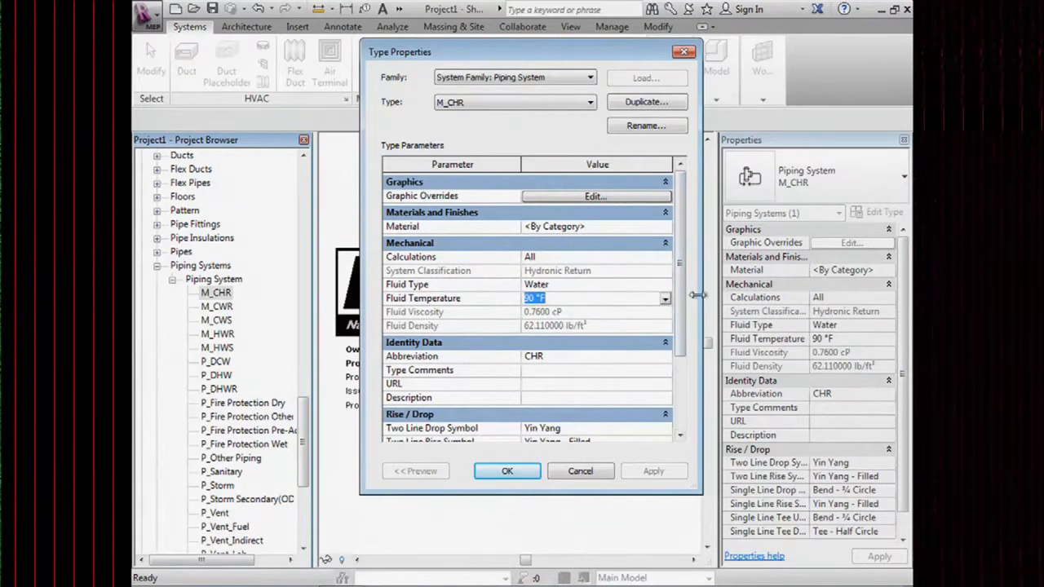
pyautogui.click(666, 299)
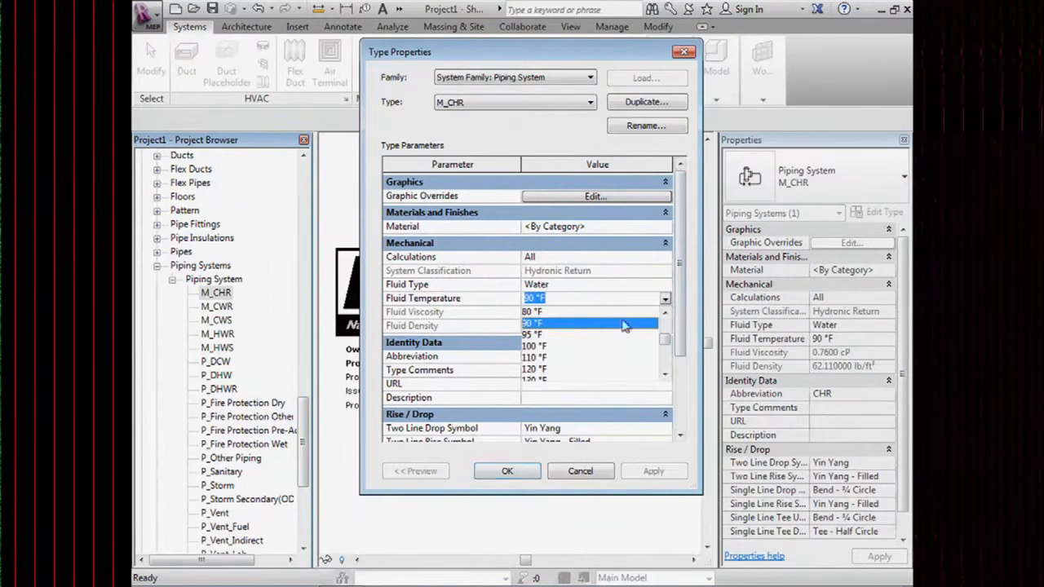
pyautogui.click(531, 336)
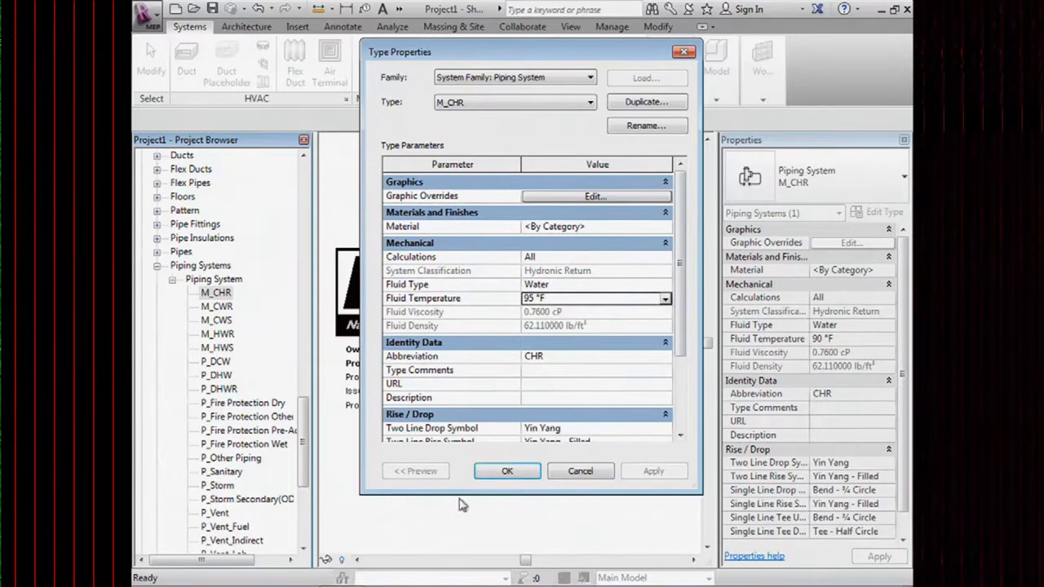
pyautogui.click(509, 471)
pyautogui.click(420, 193)
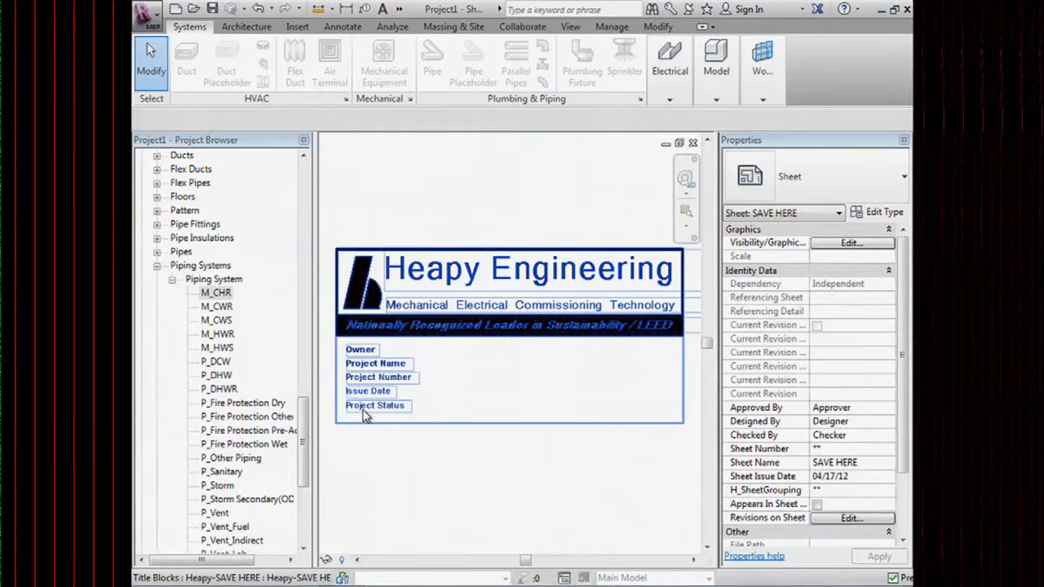
pyautogui.press('Escape')
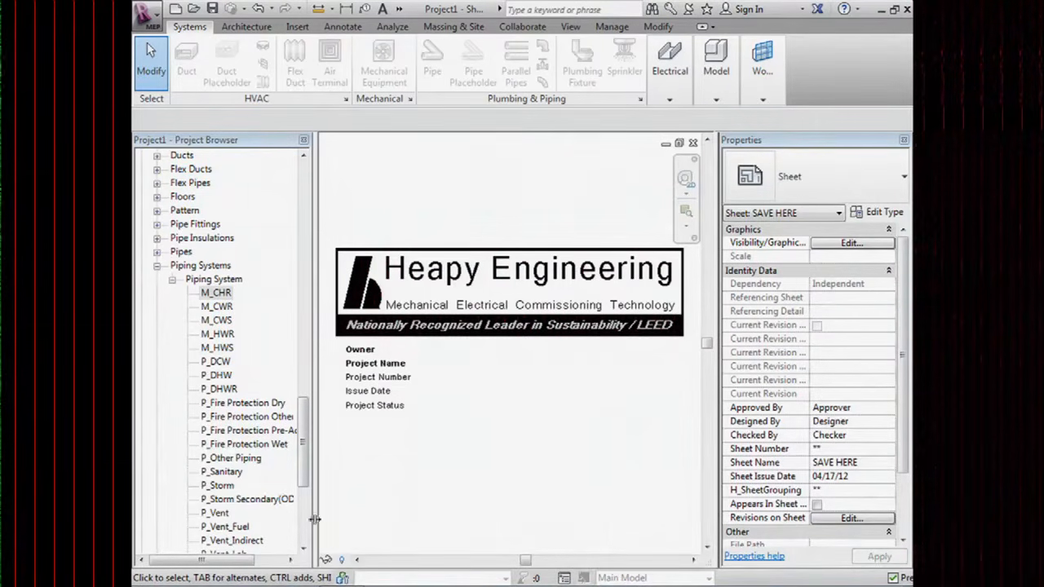
pyautogui.click(216, 514)
# Open P_Vent's type properties and cancel without changes.
pyautogui.doubleClick(216, 513)
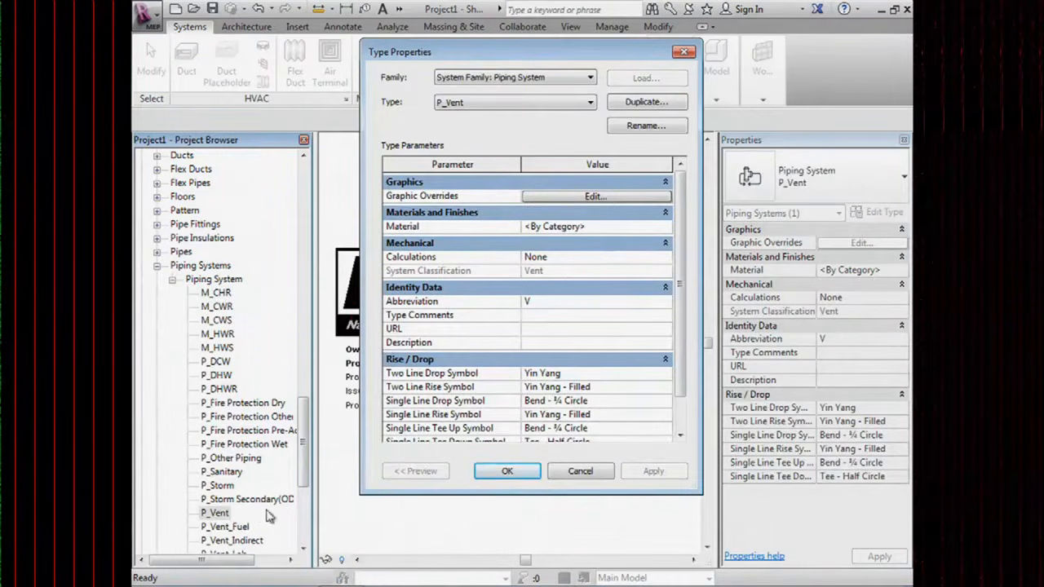
pyautogui.click(577, 257)
pyautogui.click(603, 476)
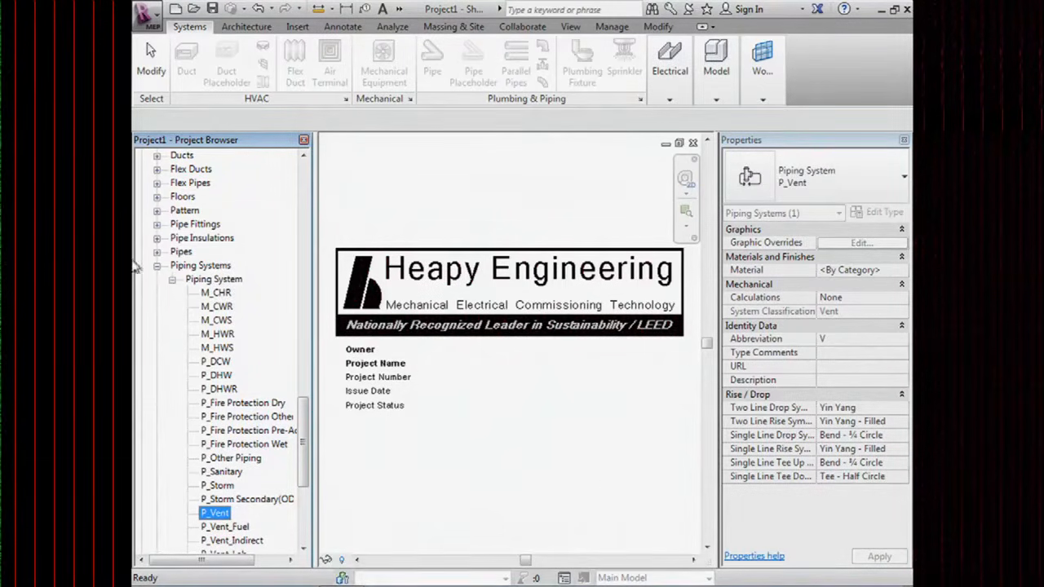
# Reopen P_Vent's type properties, leave Calculations as None, and cancel.
pyautogui.doubleClick(243, 513)
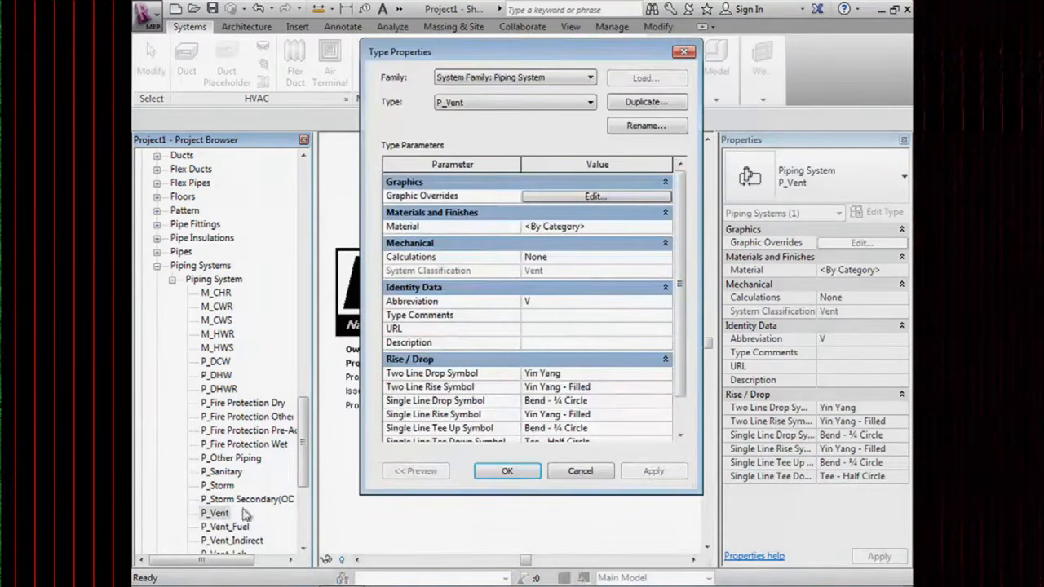
pyautogui.click(663, 260)
pyautogui.click(664, 258)
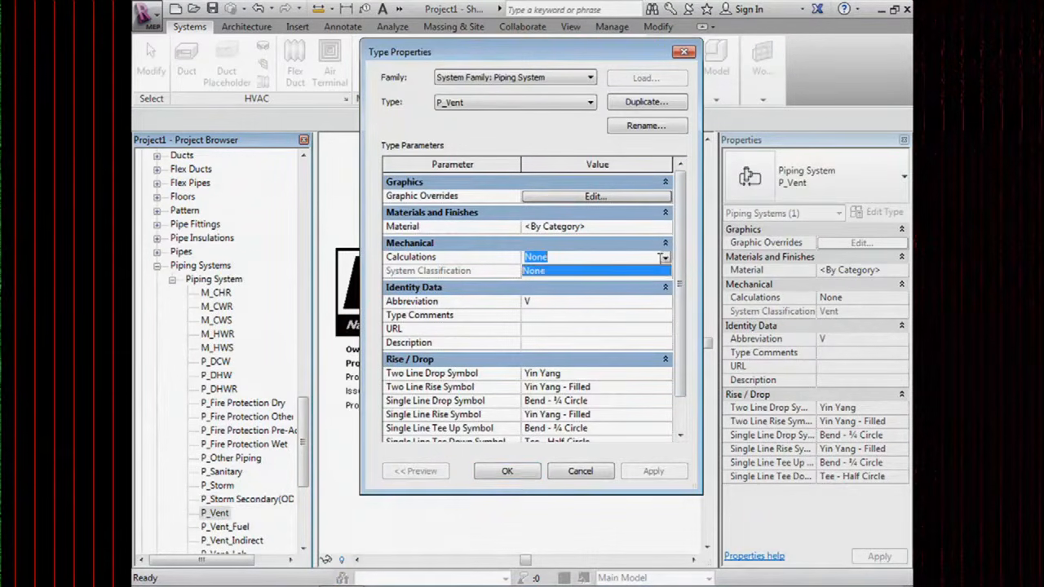
pyautogui.click(663, 258)
pyautogui.click(664, 259)
pyautogui.click(665, 259)
pyautogui.click(641, 271)
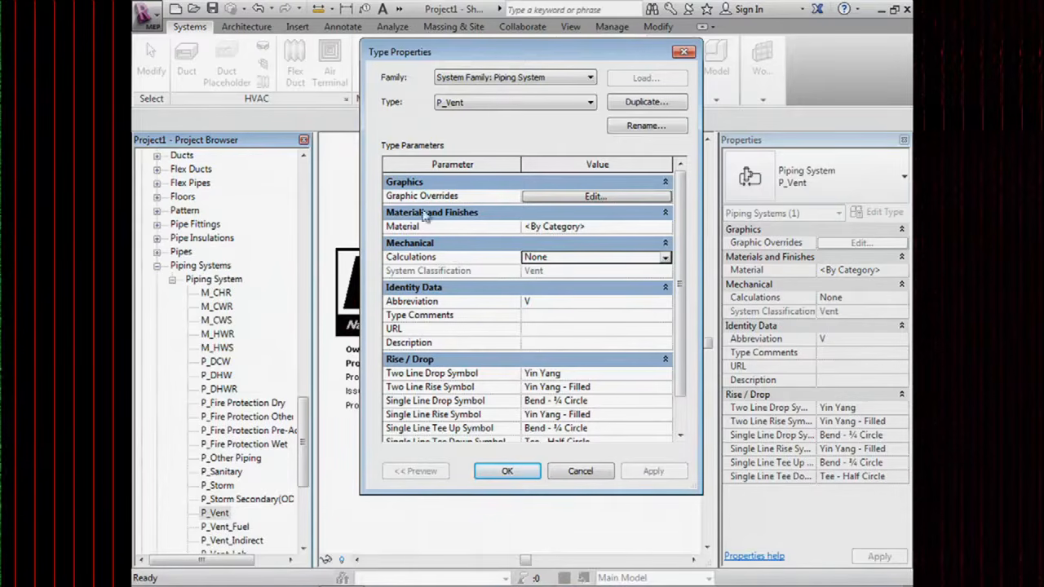
pyautogui.click(580, 467)
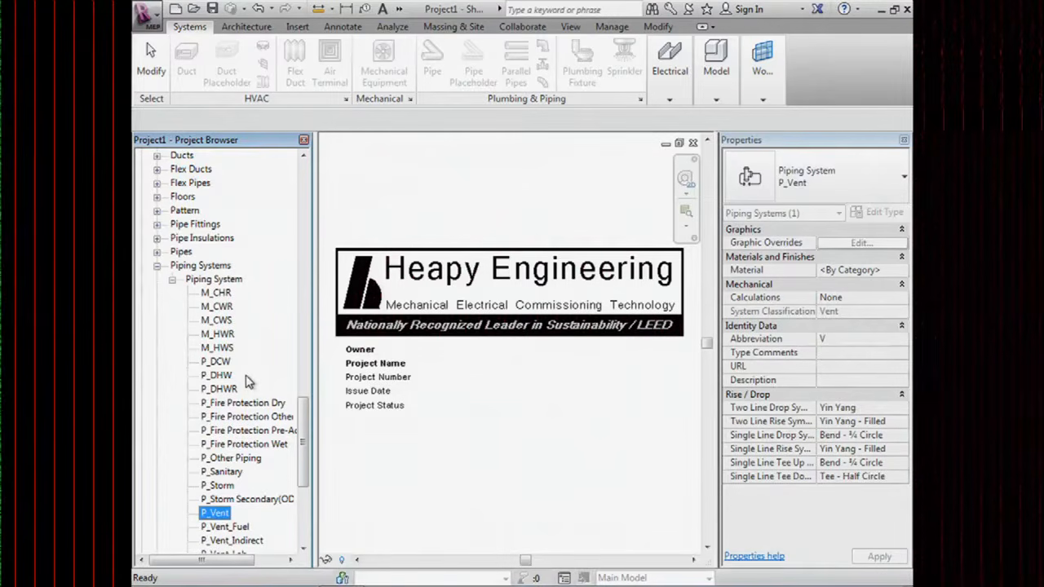
# Select M_HWR to view its properties, then scroll down and select P_DHWR.
pyautogui.click(232, 336)
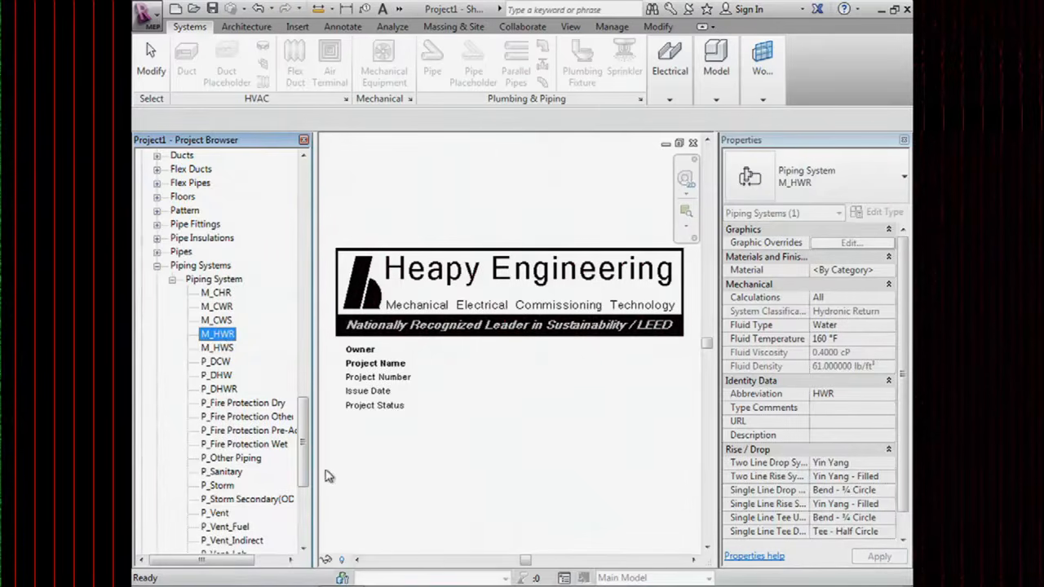
pyautogui.moveTo(305, 447); pyautogui.dragTo(305, 468)
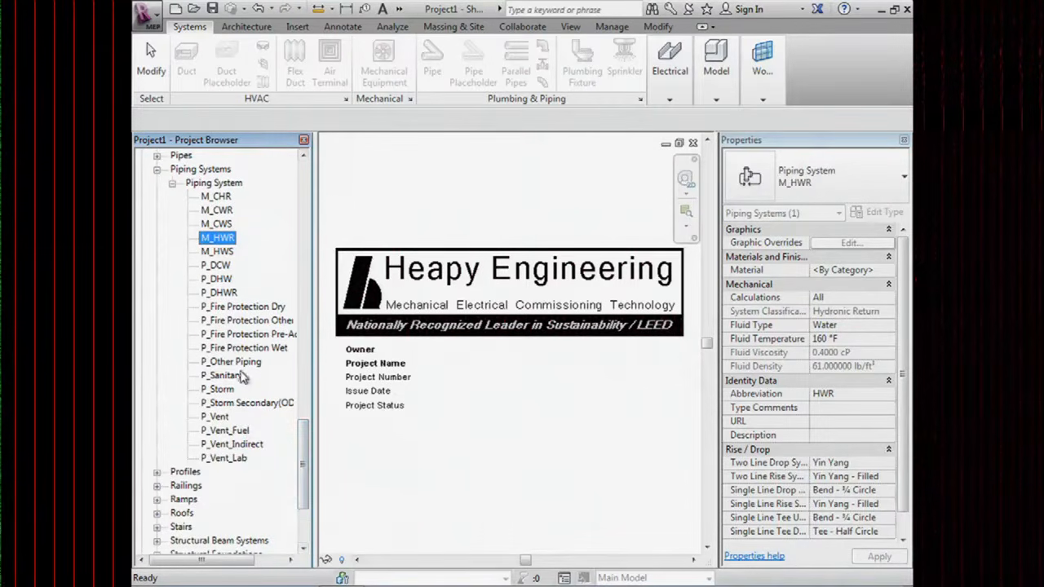
pyautogui.click(218, 294)
pyautogui.doubleClick(218, 298)
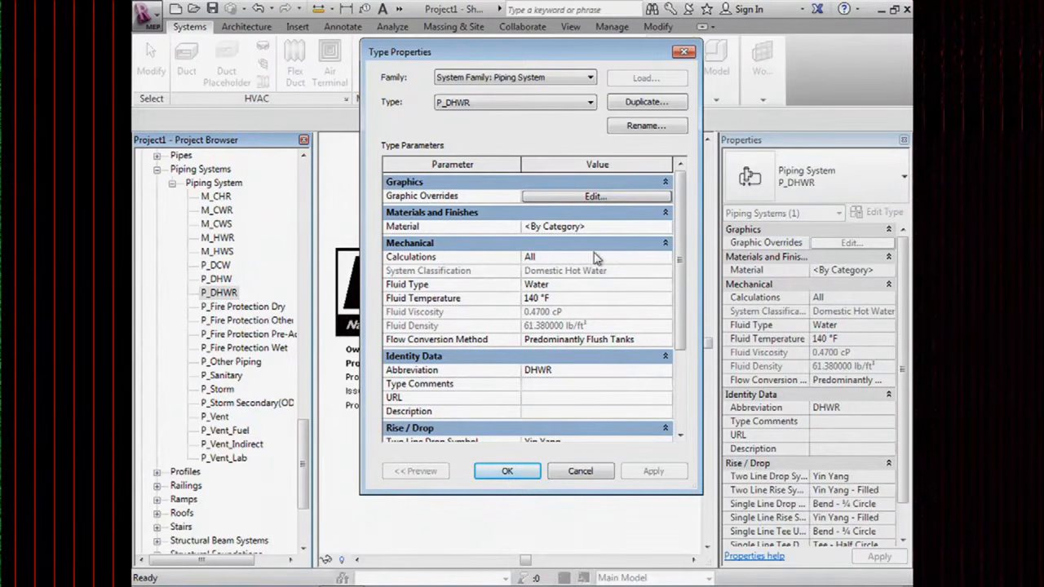
pyautogui.click(683, 53)
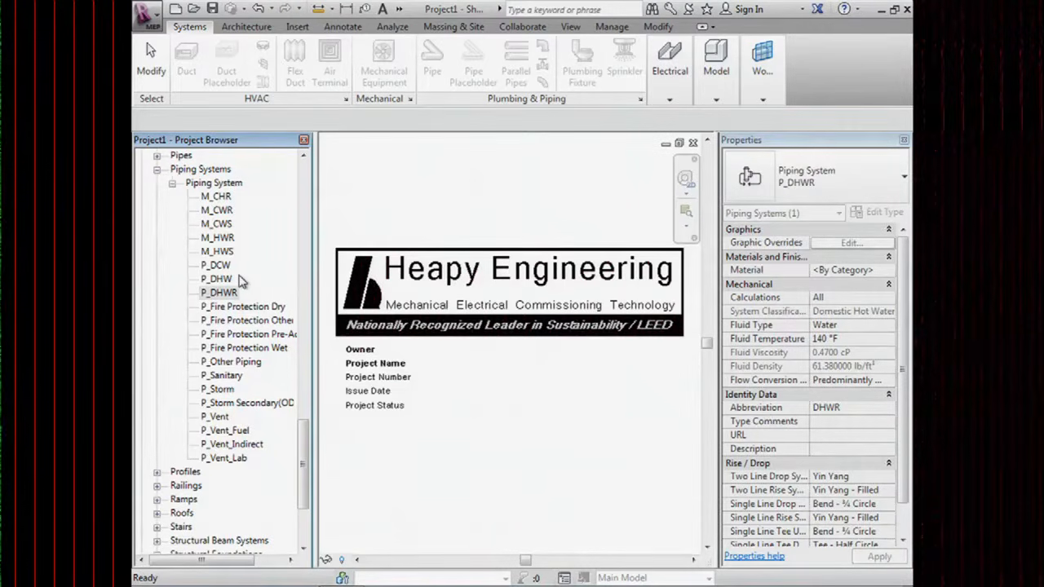
pyautogui.moveTo(303, 487); pyautogui.dragTo(302, 316)
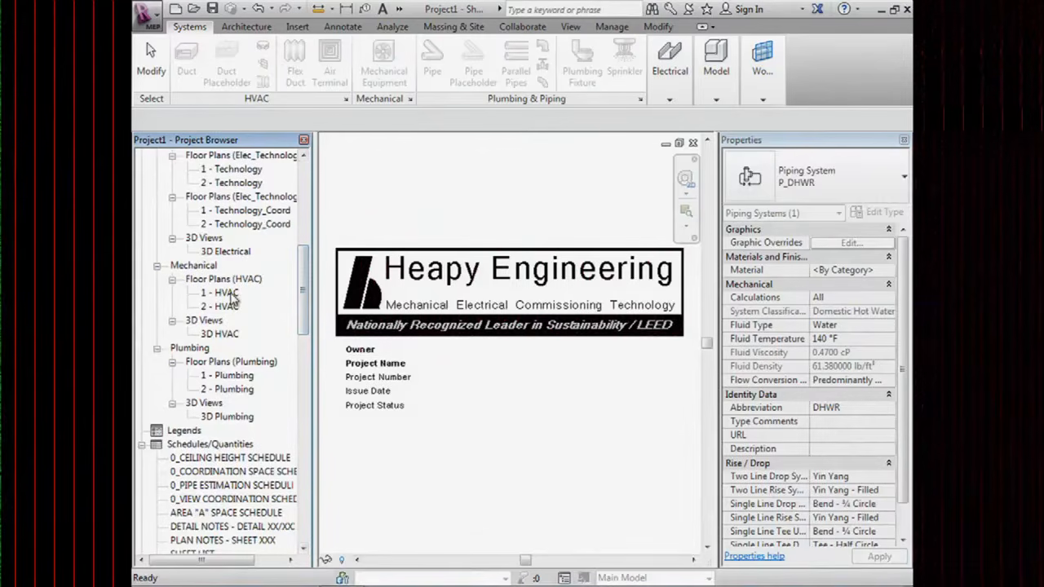
# Open the 1 - HVAC floor plan and draw an L-shaped horizontal-then-vertical test pipe.
pyautogui.doubleClick(231, 296)
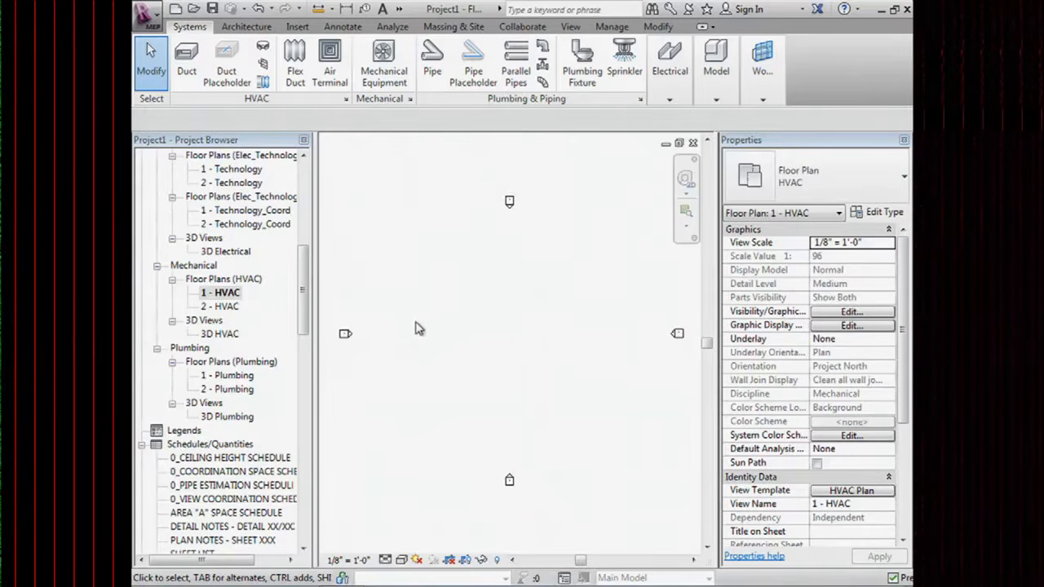
pyautogui.click(433, 76)
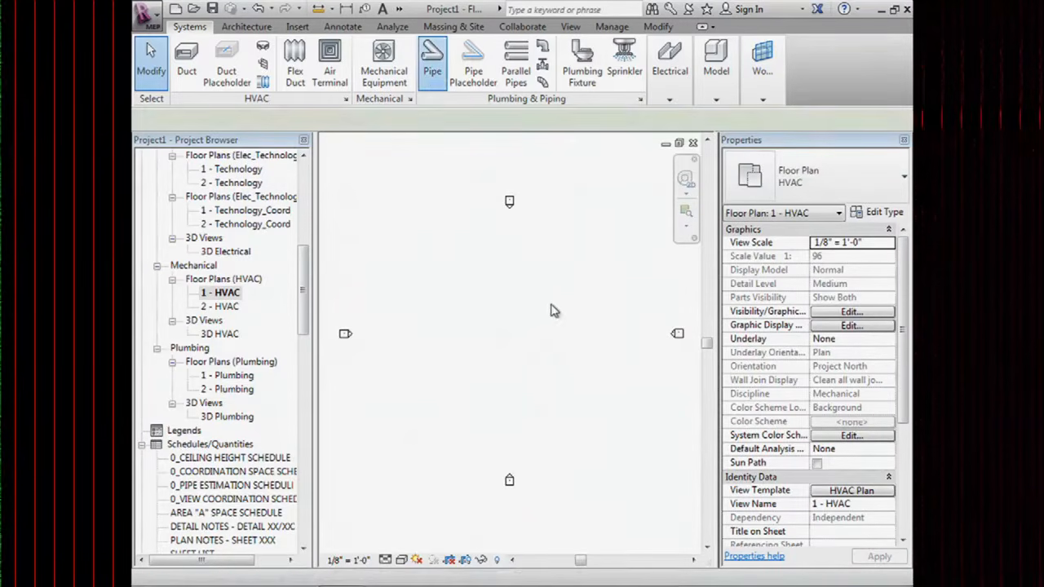
pyautogui.click(469, 304)
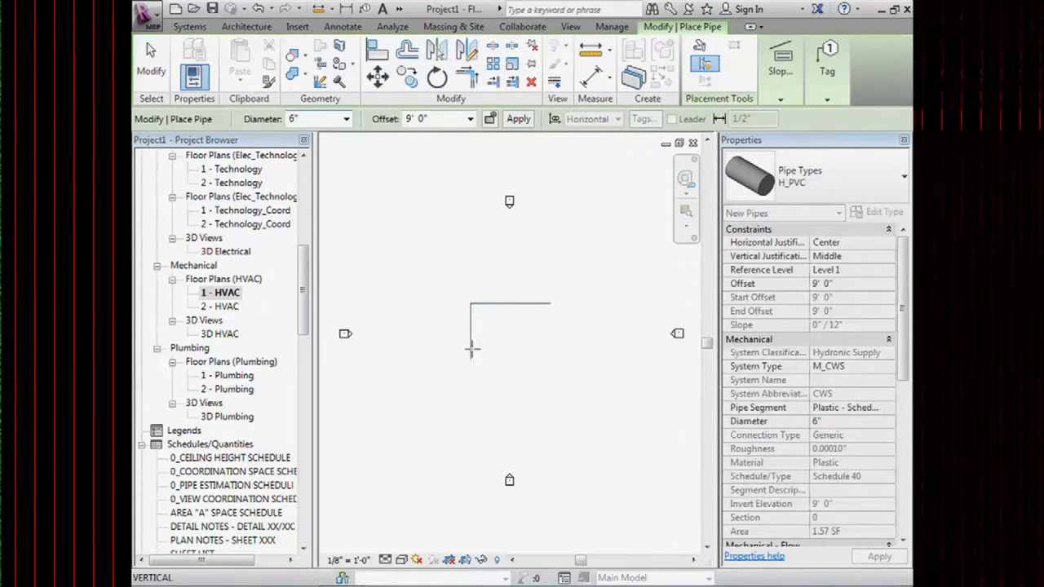
pyautogui.click(472, 356)
pyautogui.press('Escape')
pyautogui.press('Escape')
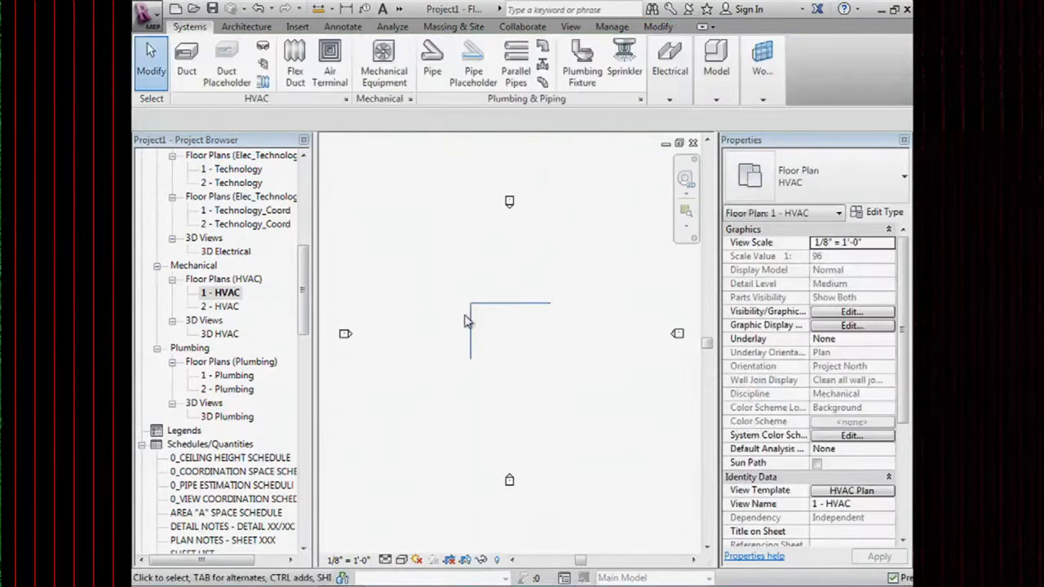
pyautogui.click(470, 330)
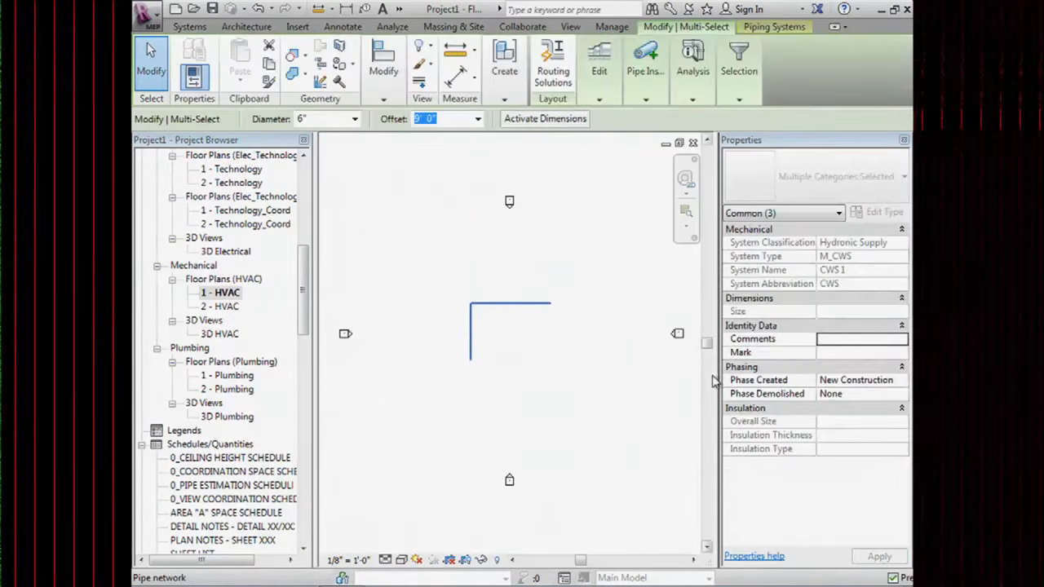
pyautogui.press('Escape')
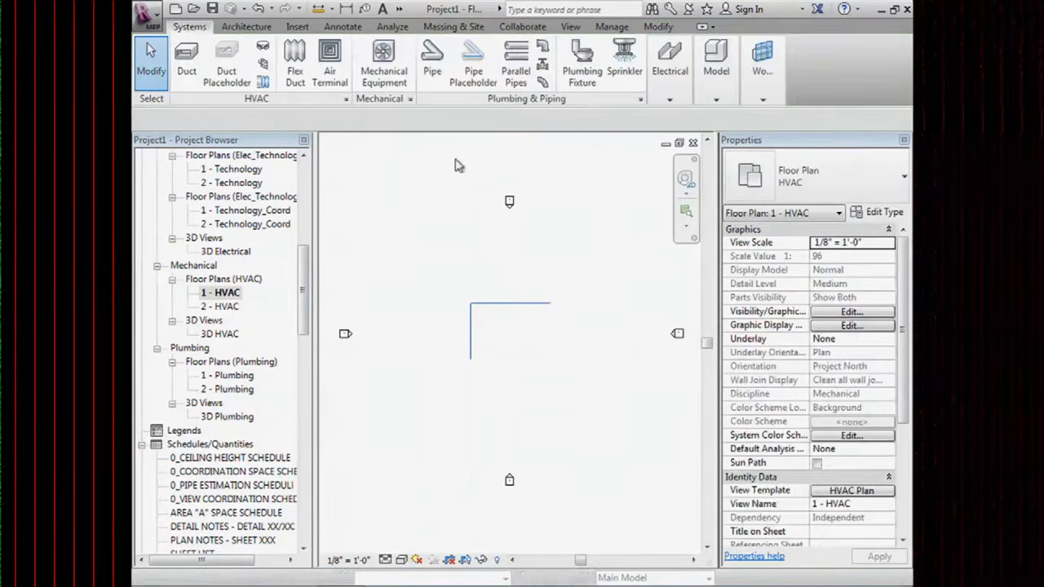
# Restart the Pipe tool, check the system type stays M_CWS, and cancel placement.
pyautogui.click(431, 70)
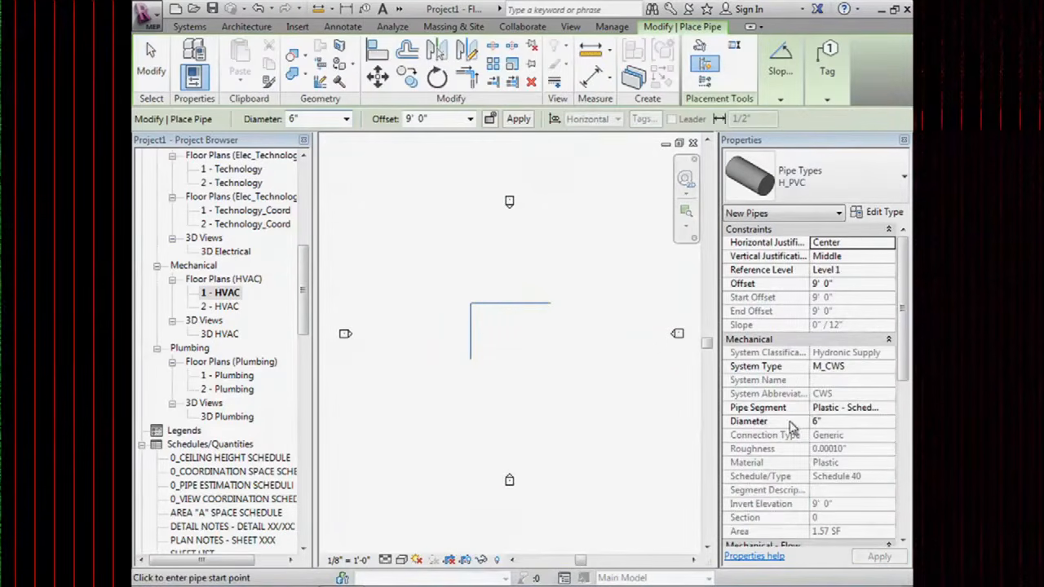
pyautogui.click(887, 368)
pyautogui.click(888, 367)
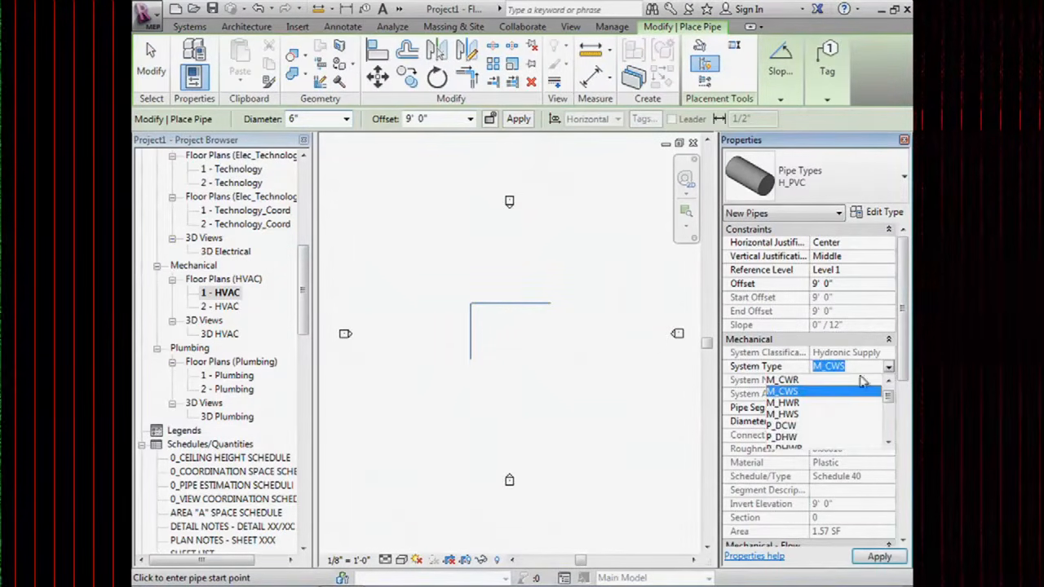
pyautogui.moveTo(889, 406)
pyautogui.mouseDown()
pyautogui.moveTo(889, 426)
pyautogui.moveTo(890, 396)
pyautogui.mouseUp()
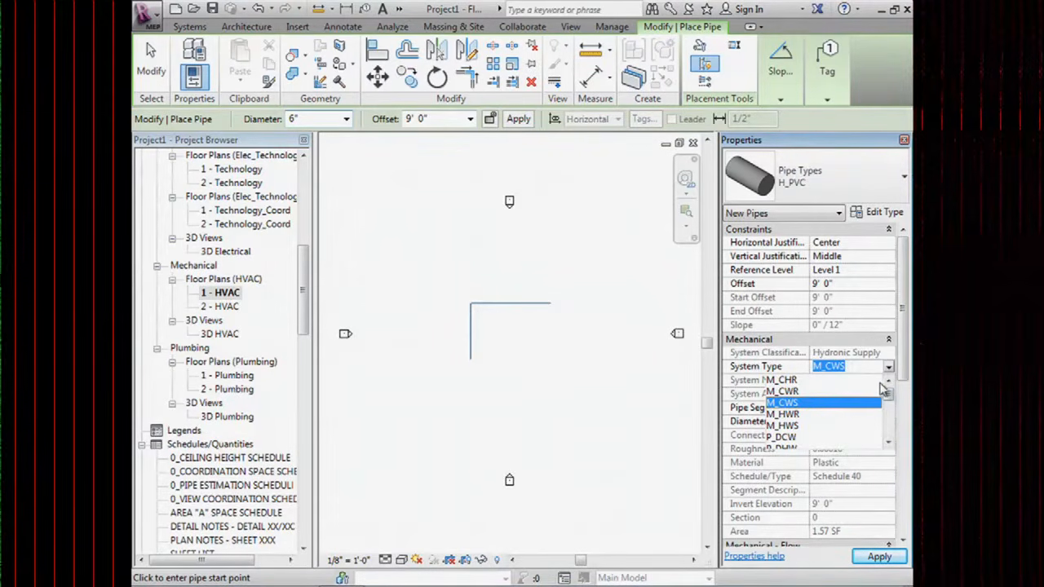
pyautogui.moveTo(890, 396)
pyautogui.mouseDown()
pyautogui.moveTo(892, 430)
pyautogui.moveTo(896, 398)
pyautogui.mouseUp()
pyautogui.click(552, 311)
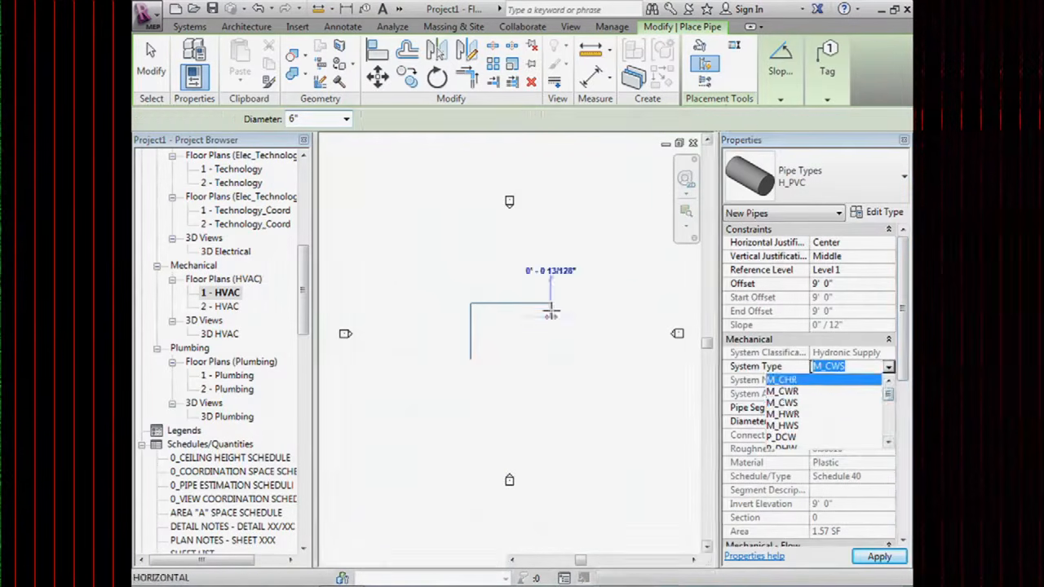
pyautogui.press('Escape')
pyautogui.press('Escape')
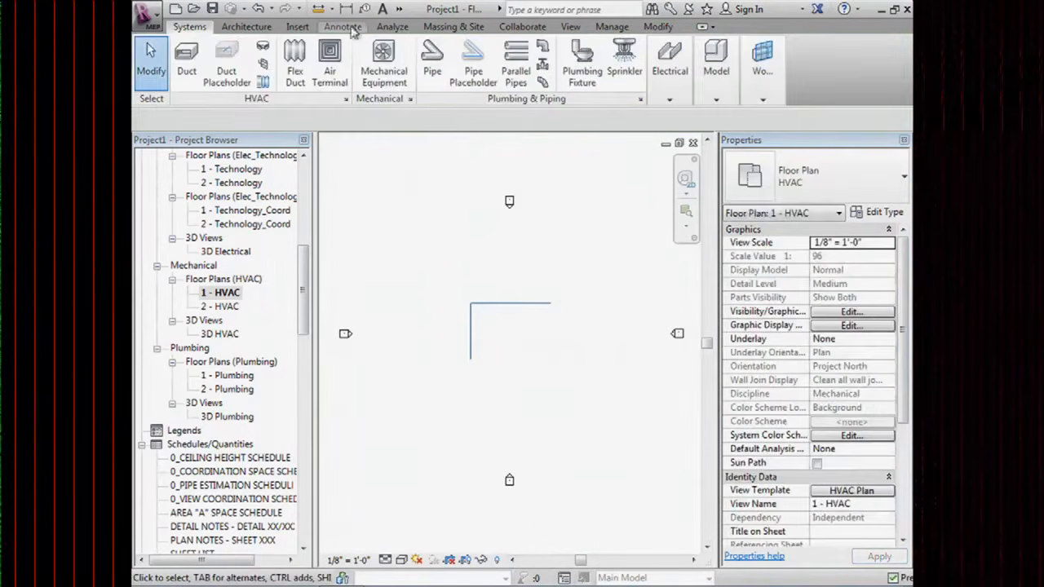
# Inspect the Purge Unused list's Cable Tray Fittings and Ladder Horizontal Bend types, then cancel without purging.
pyautogui.click(400, 8)
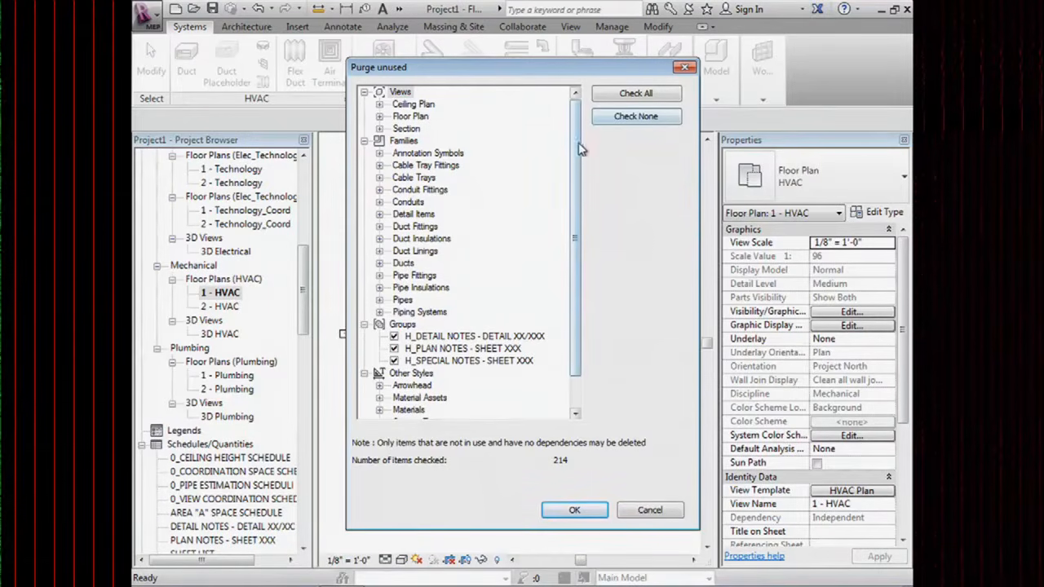
pyautogui.moveTo(578, 147); pyautogui.dragTo(578, 184)
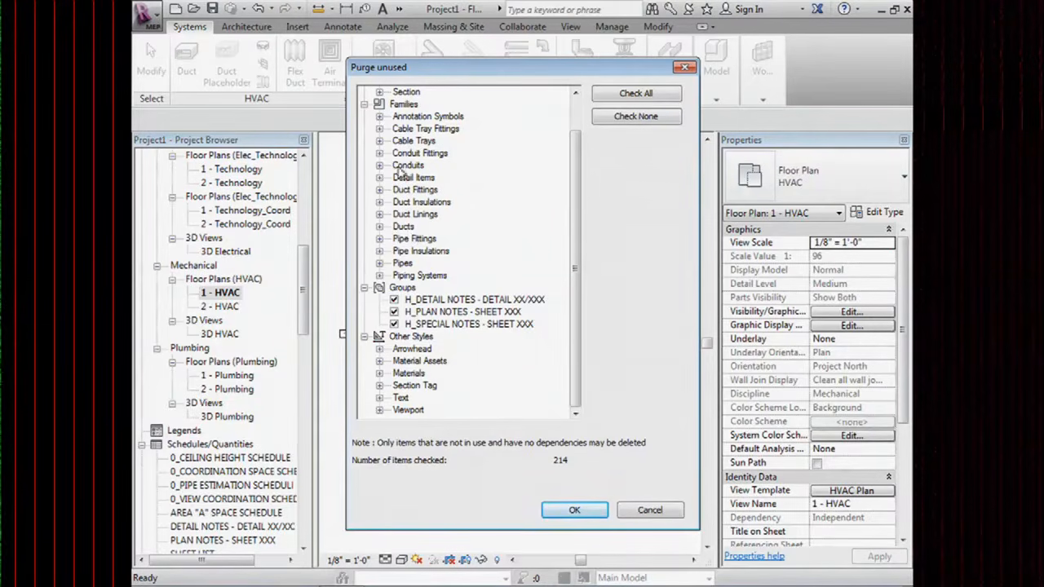
pyautogui.click(379, 129)
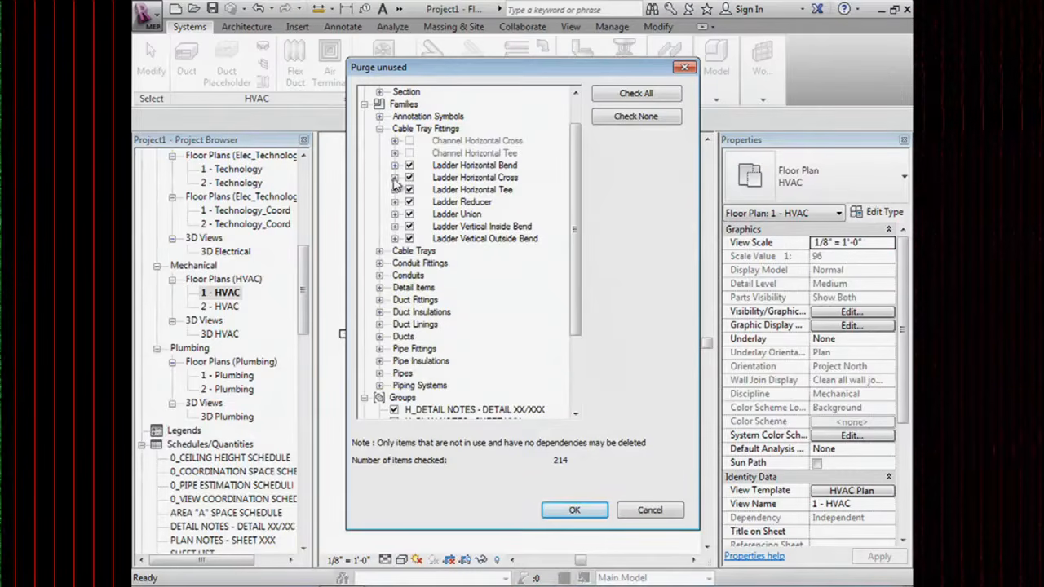
pyautogui.click(395, 165)
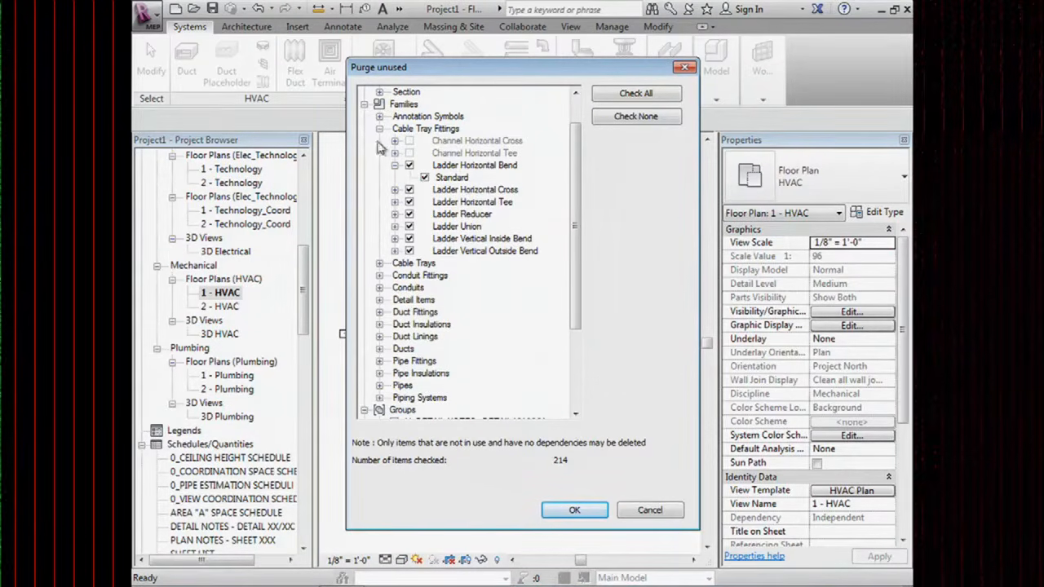
pyautogui.scroll(-1, 358, 269)
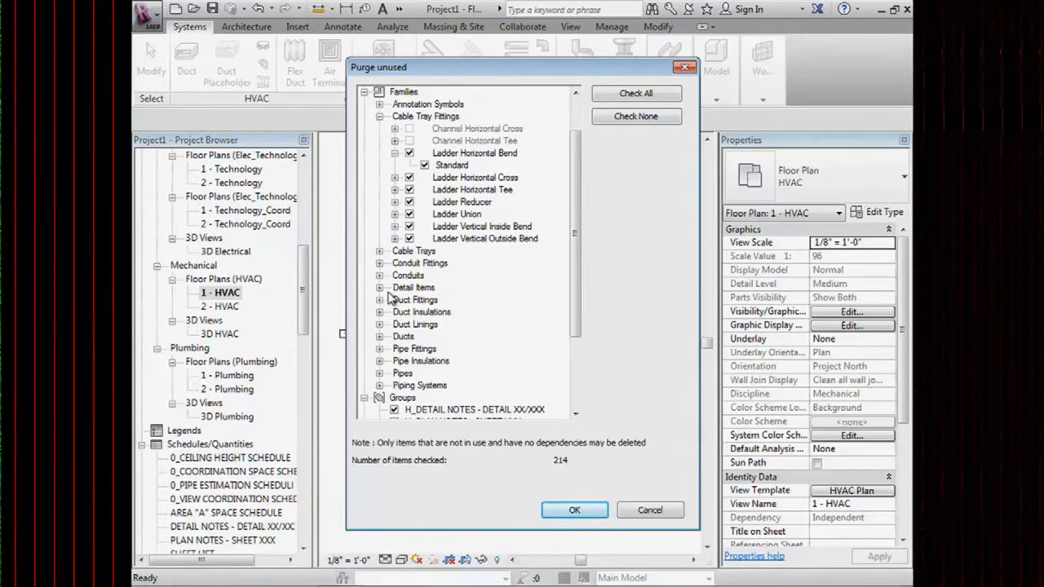
pyautogui.click(641, 512)
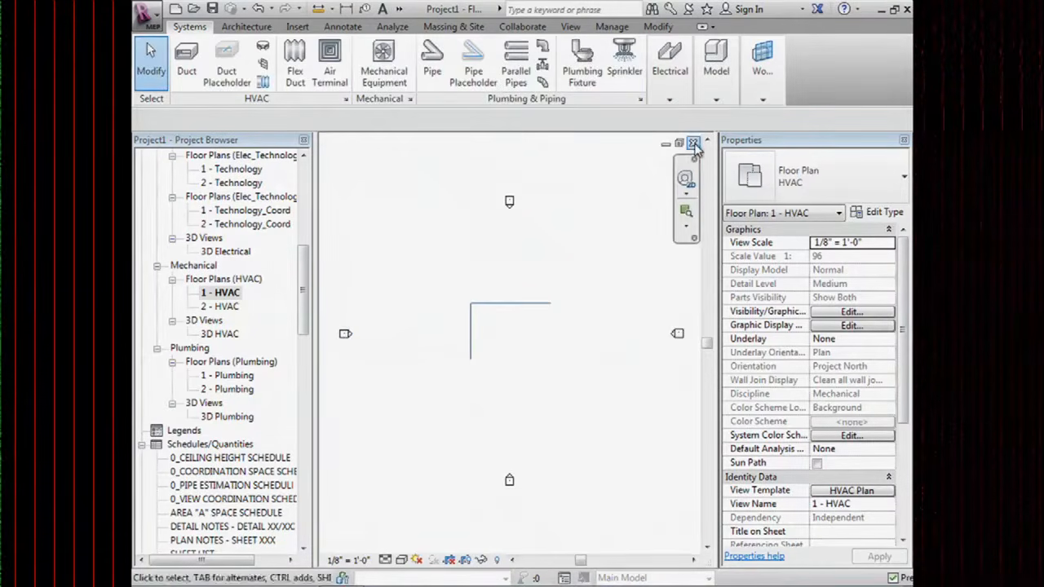
# Close the 1 - HVAC floor plan and SAVE HERE sheet, discarding the project changes.
pyautogui.click(692, 142)
pyautogui.click(692, 143)
pyautogui.click(562, 313)
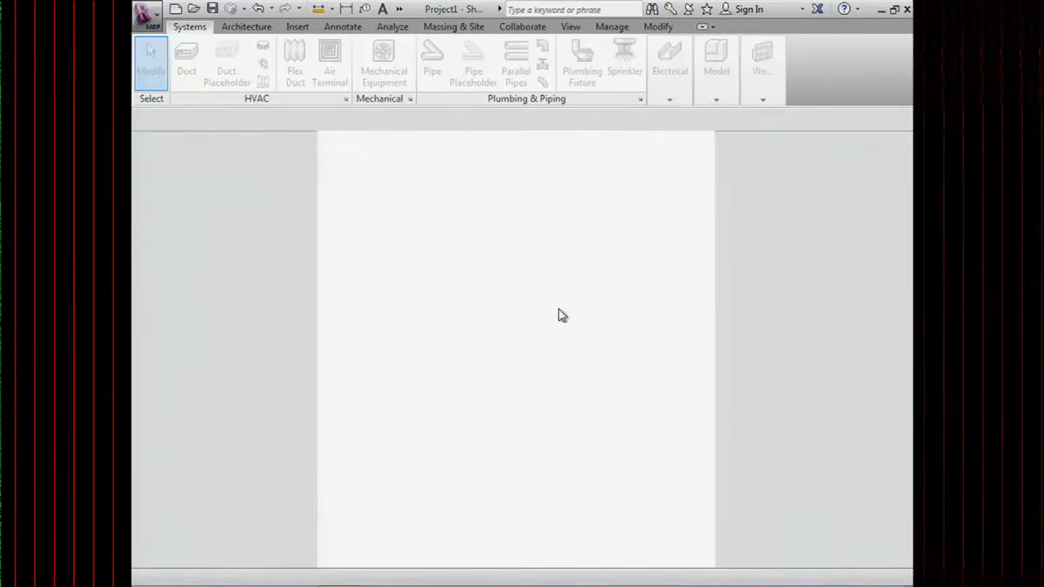
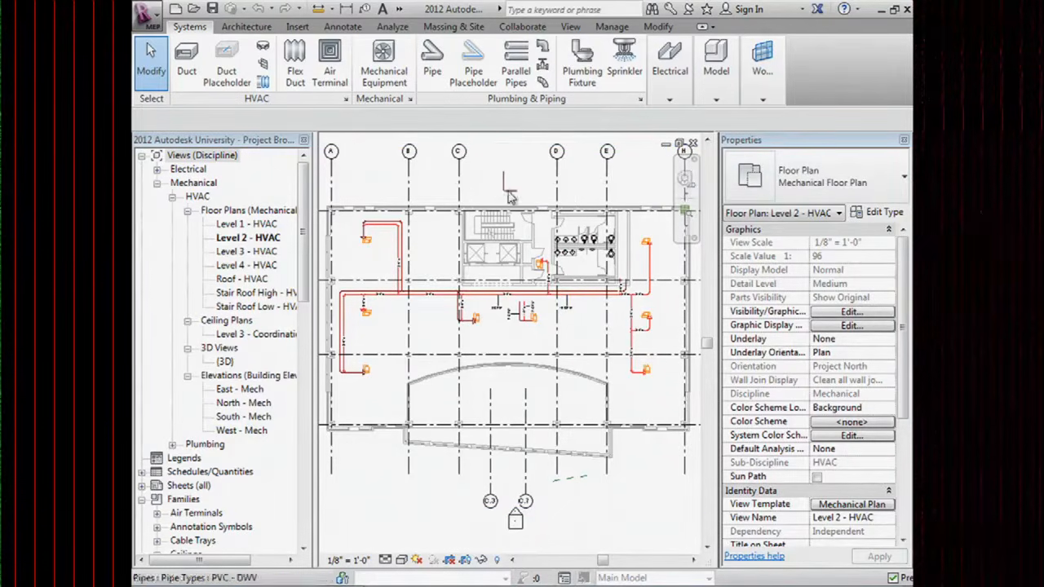
pyautogui.scroll(1, 532, 200)
pyautogui.scroll(1, 532, 200)
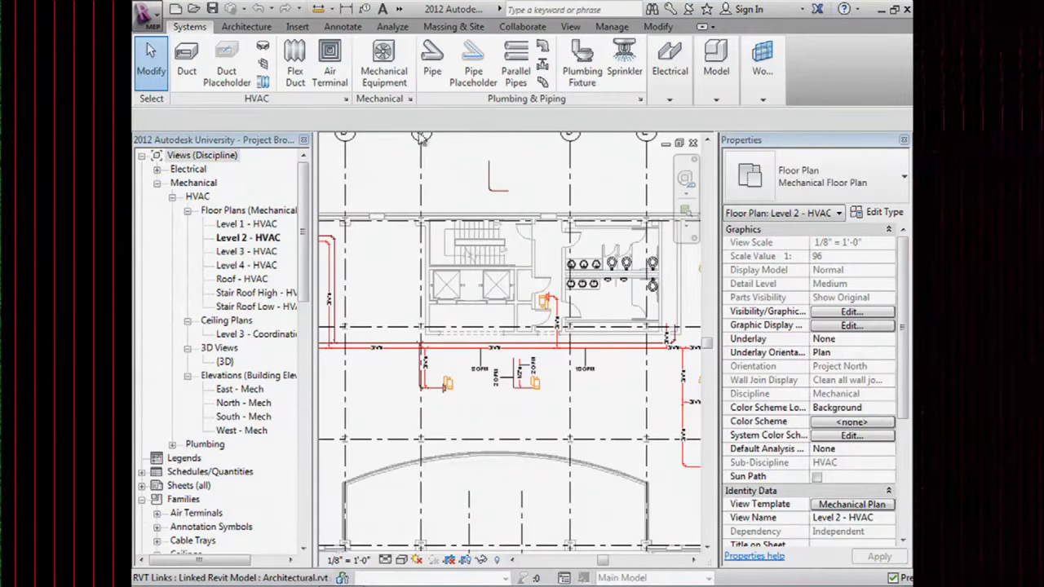
pyautogui.click(611, 27)
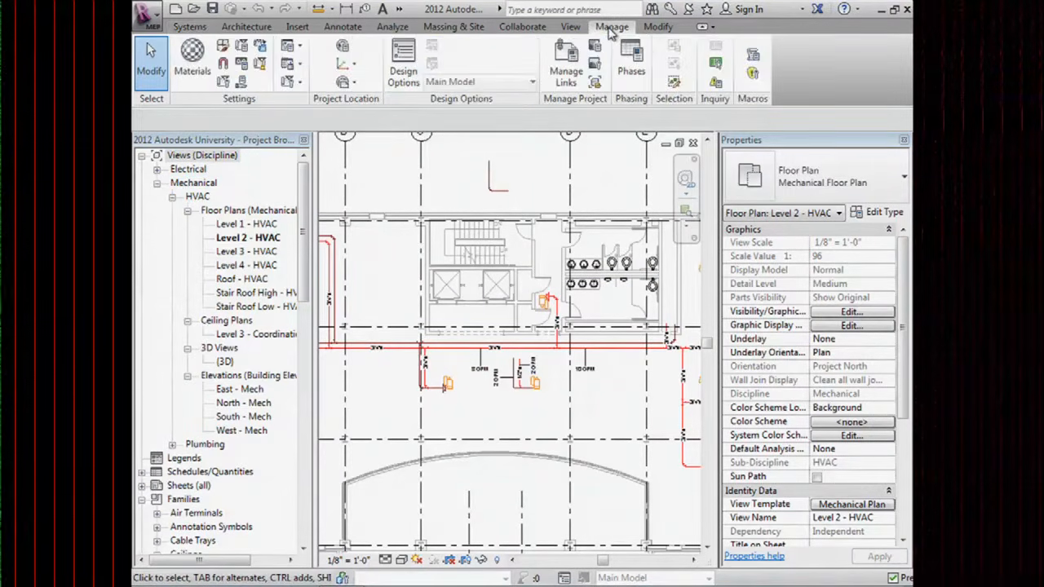
pyautogui.click(715, 85)
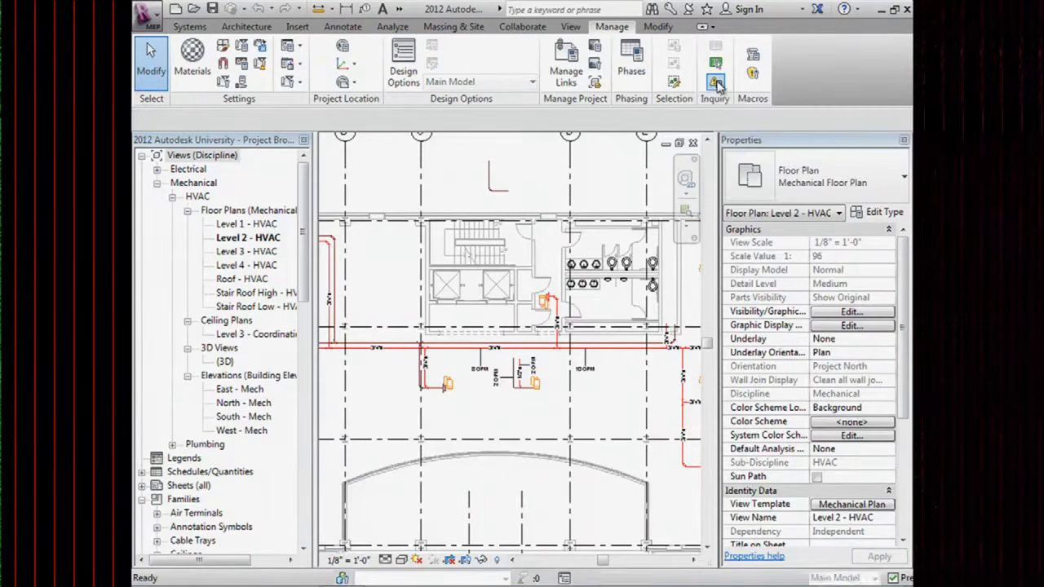
pyautogui.moveTo(690, 286); pyautogui.dragTo(507, 136)
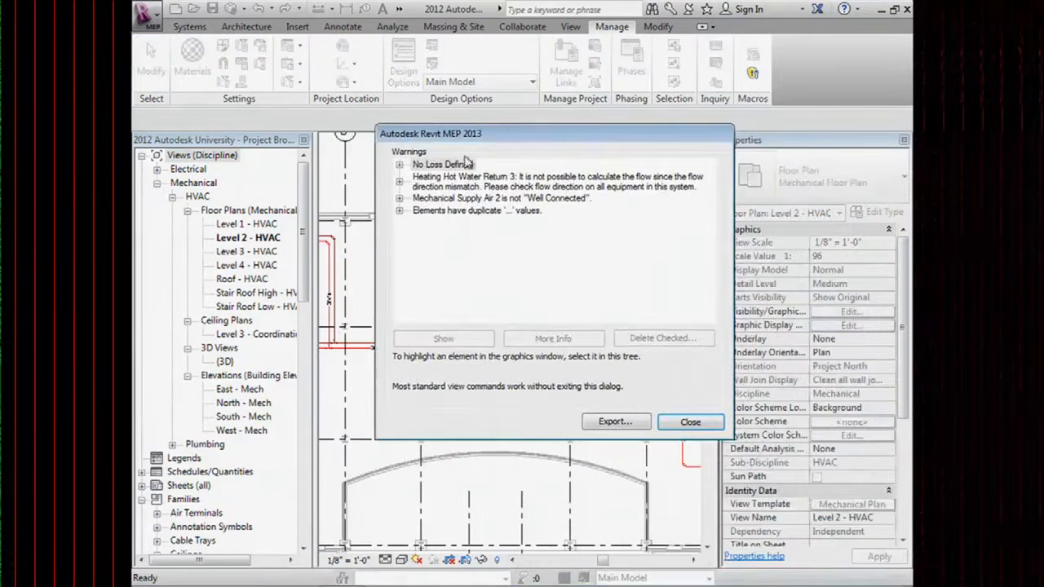
pyautogui.click(399, 211)
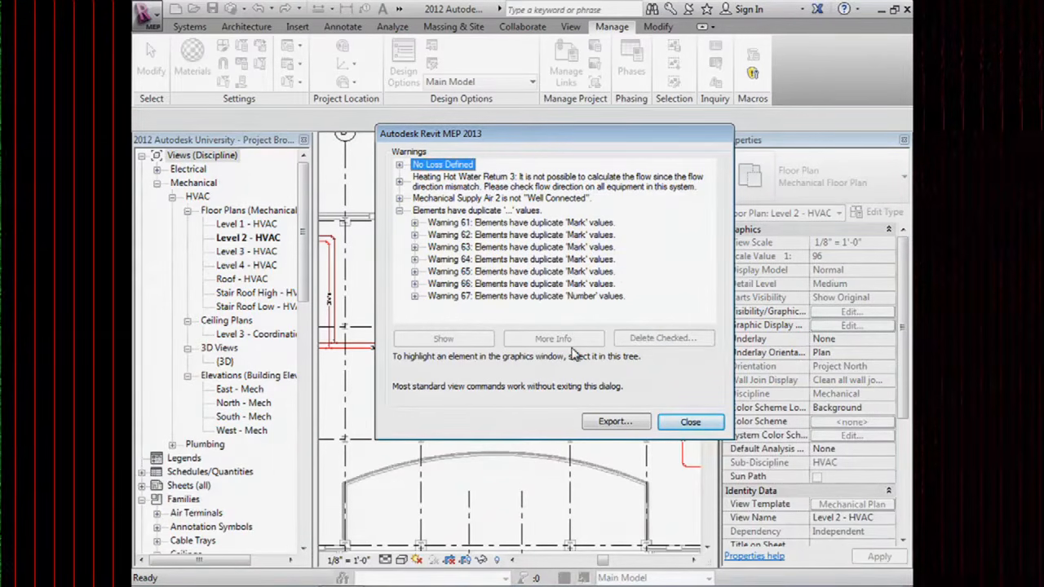
pyautogui.click(415, 296)
pyautogui.scroll(-1, 422, 305)
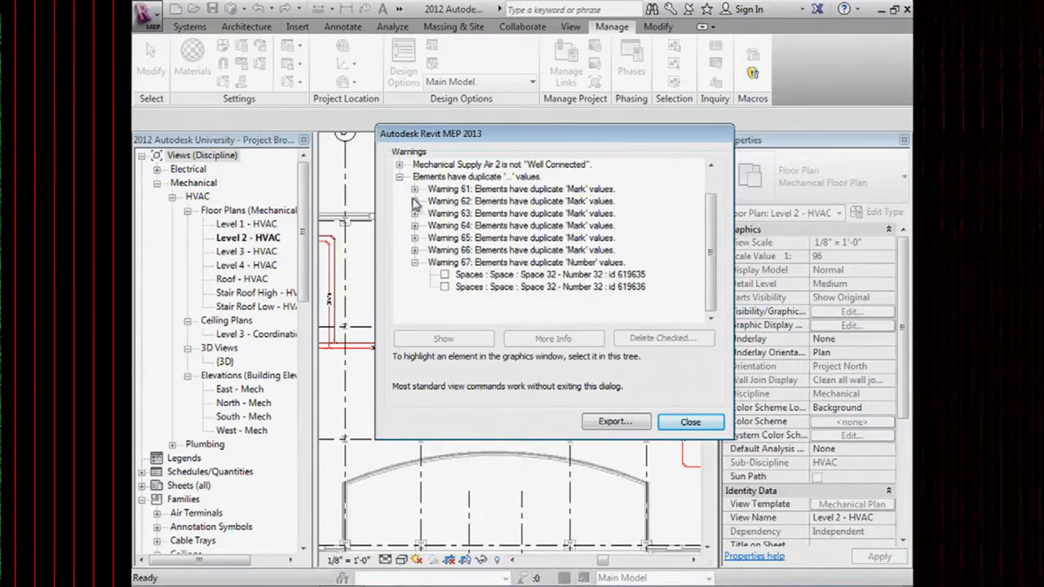
pyautogui.click(398, 164)
pyautogui.click(415, 176)
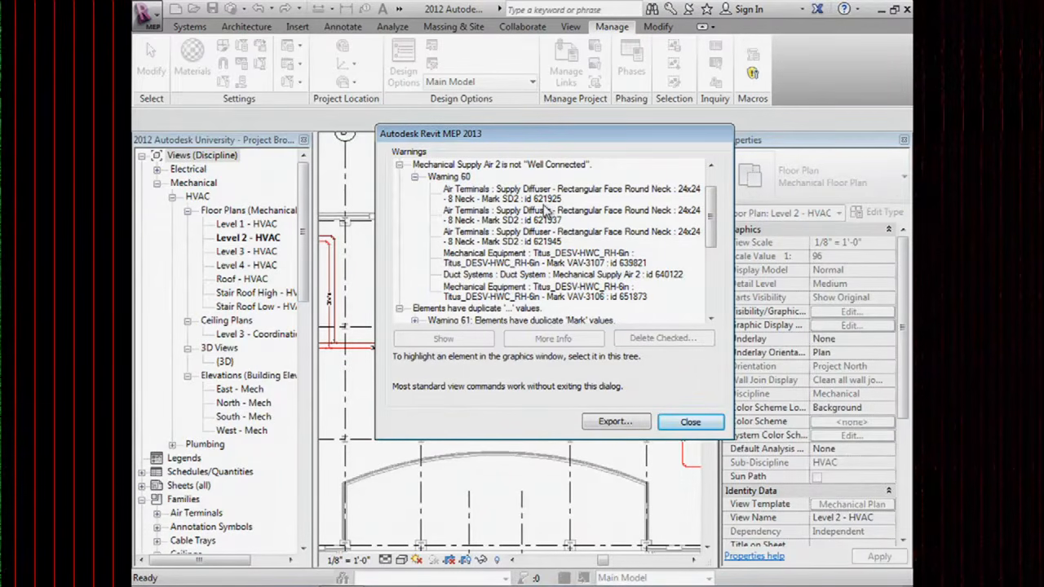
pyautogui.click(473, 195)
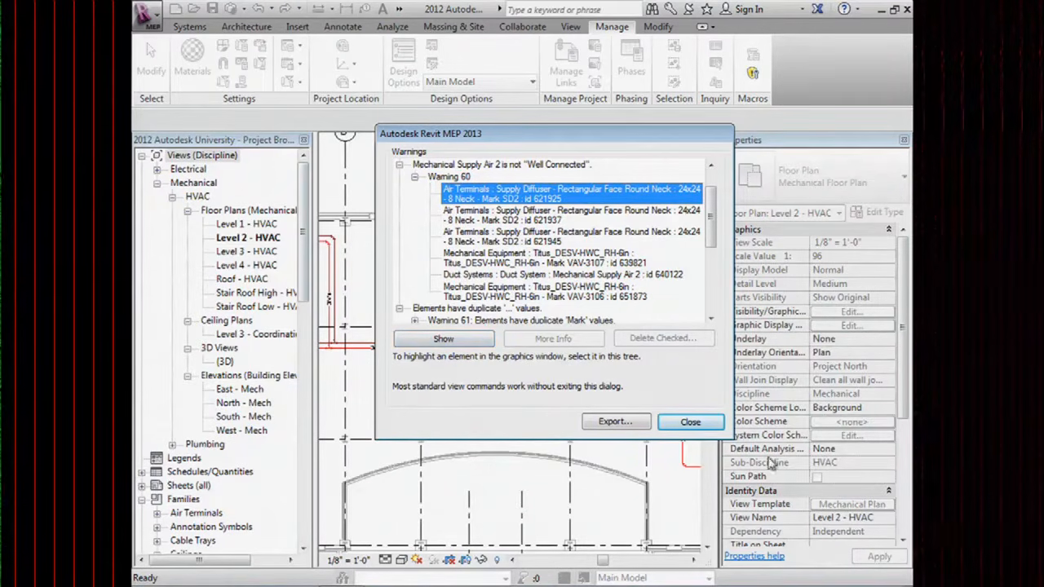
pyautogui.click(690, 422)
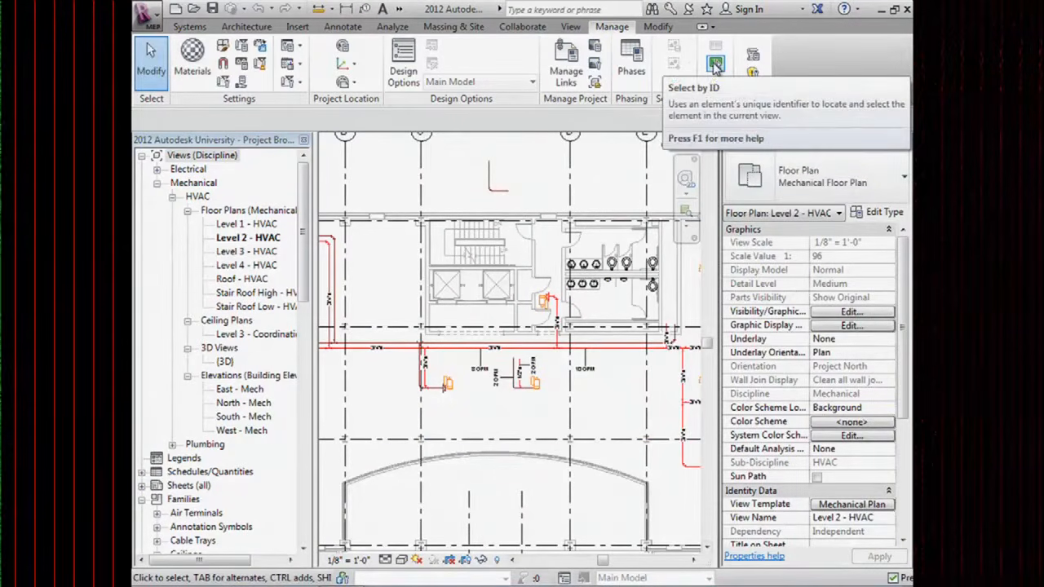
pyautogui.click(716, 65)
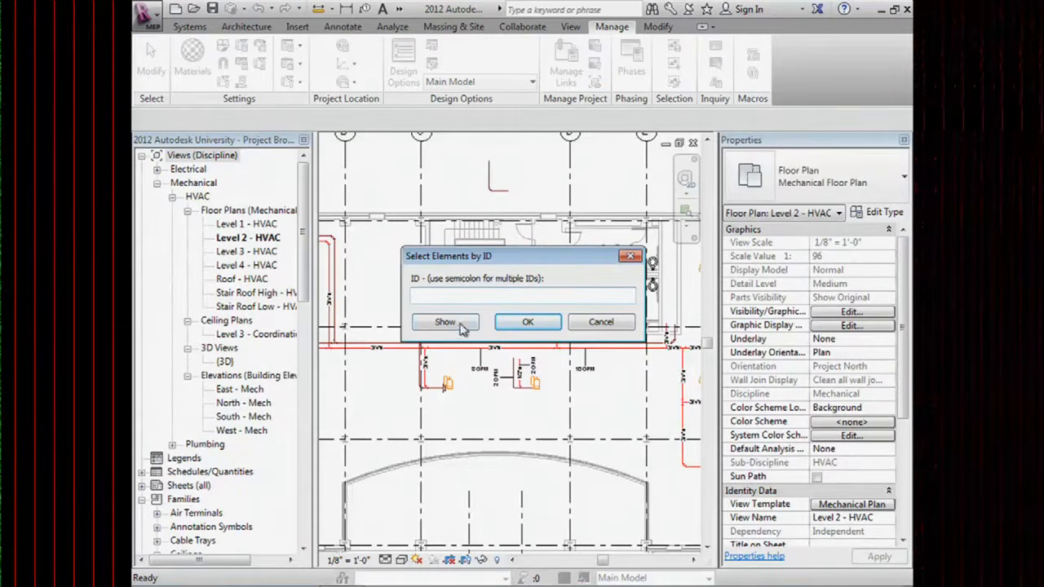
pyautogui.click(584, 327)
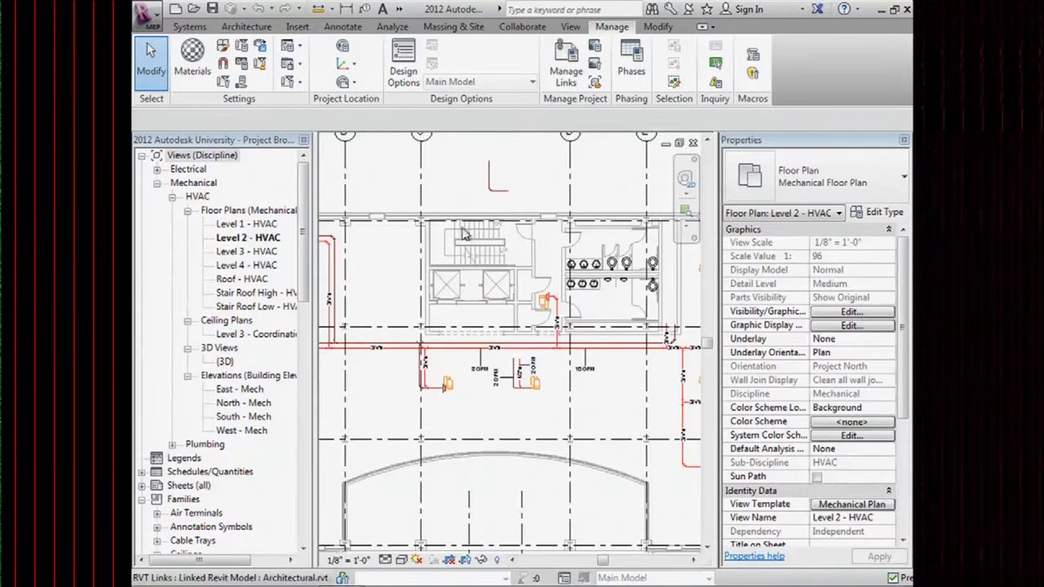
pyautogui.scroll(2, 518, 196)
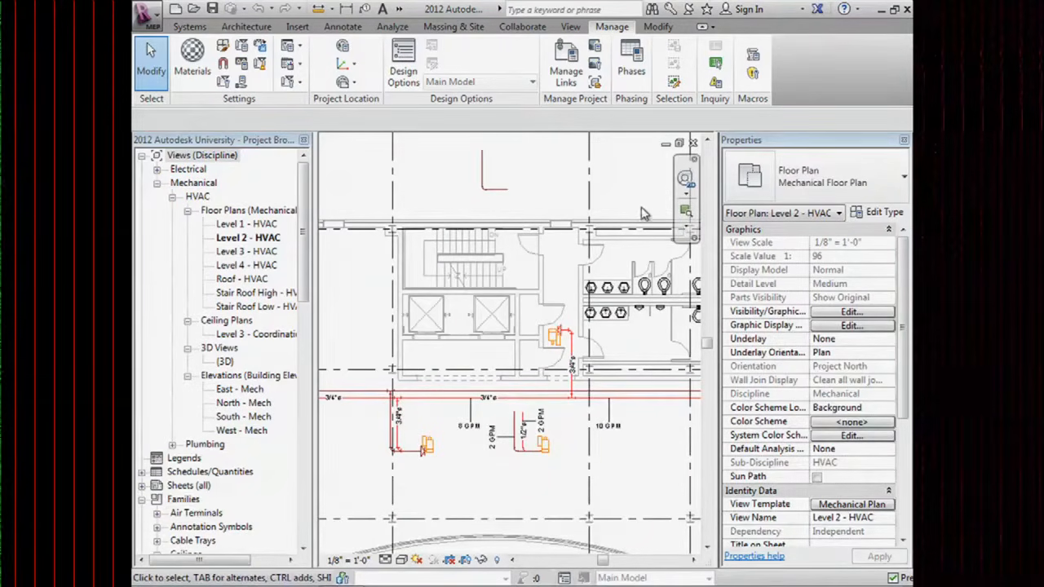
pyautogui.click(395, 27)
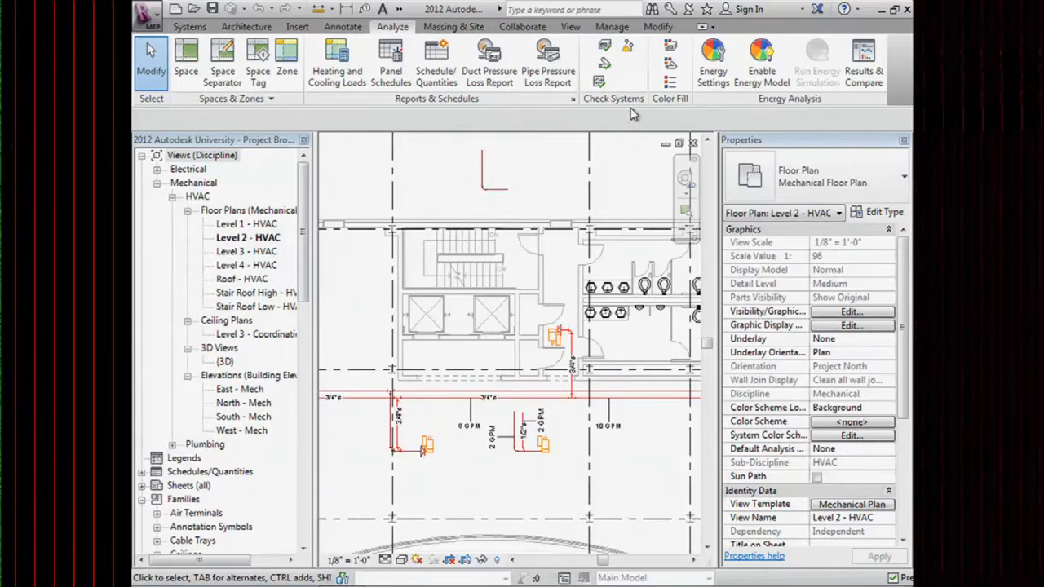
# Turn on Show Disconnects for pipes on the Level 2 HVAC plan.
pyautogui.click(631, 50)
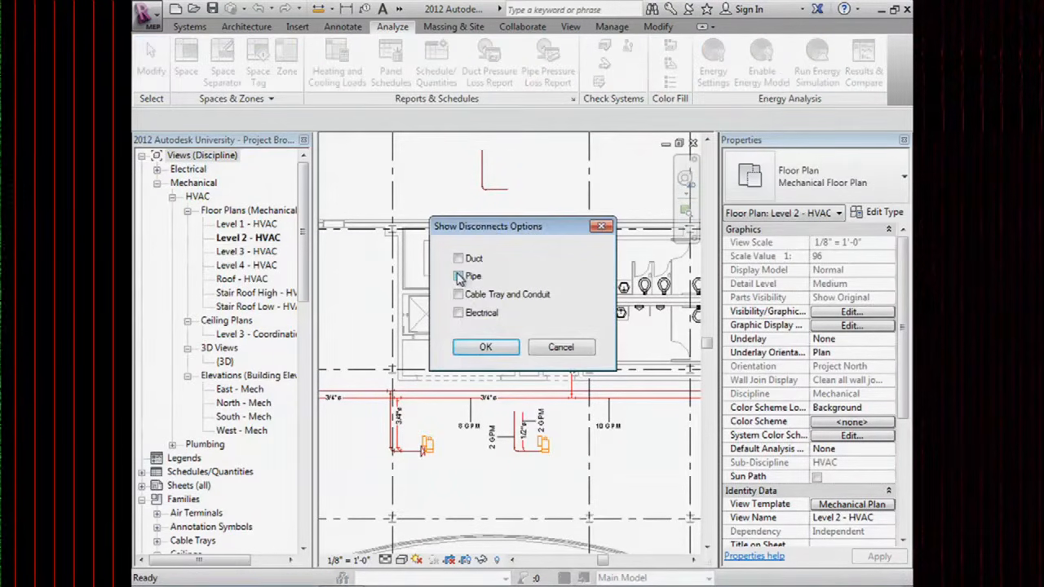
pyautogui.click(459, 276)
pyautogui.click(498, 348)
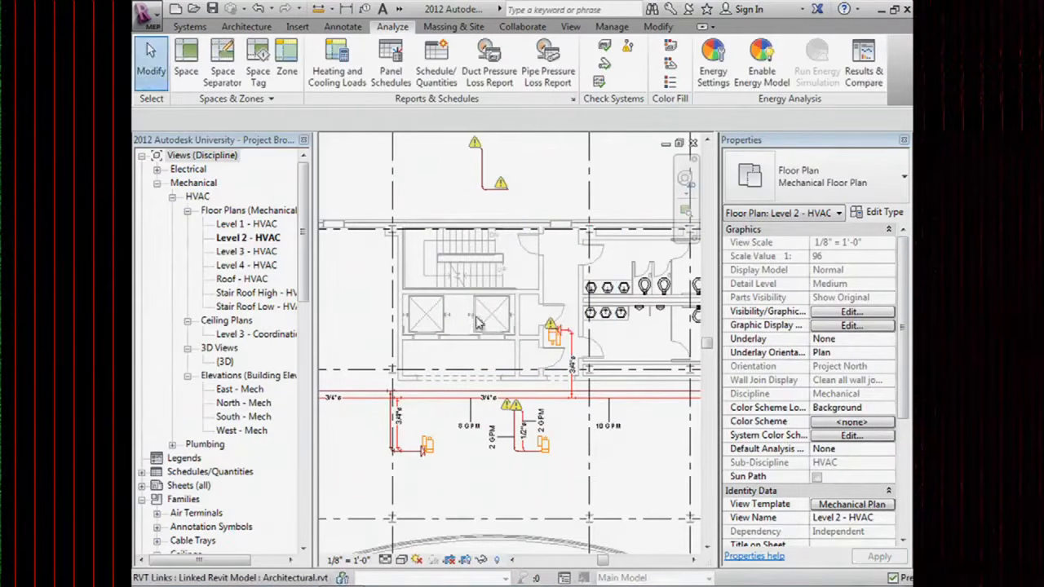
# Inspect the open-connector warning on the pipe above the stairs, then close it.
pyautogui.moveTo(530, 524); pyautogui.dragTo(488, 496, button='middle')
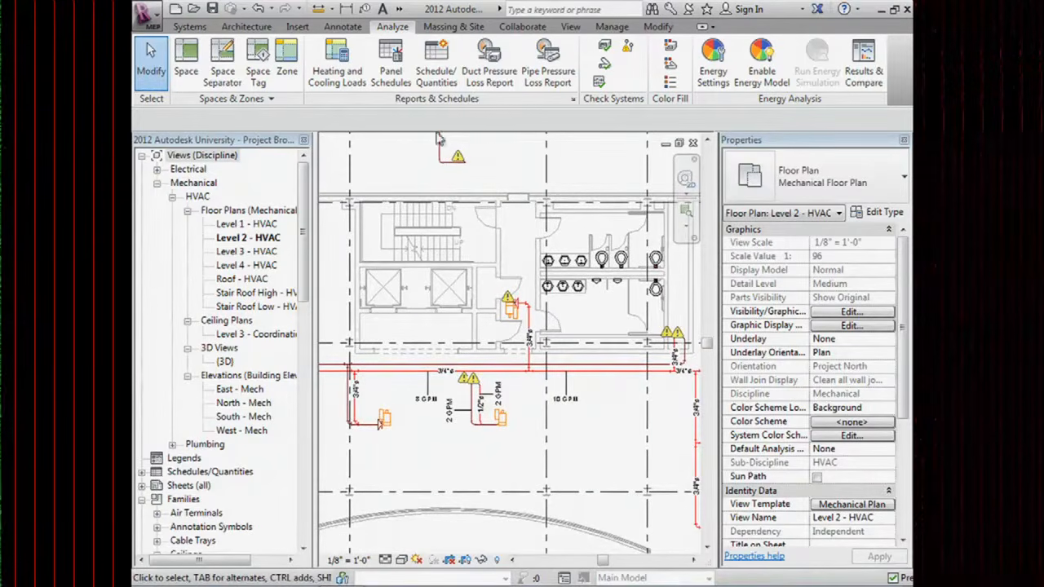
pyautogui.scroll(1, 473, 95)
pyautogui.moveTo(445, 304); pyautogui.dragTo(438, 416, button='middle')
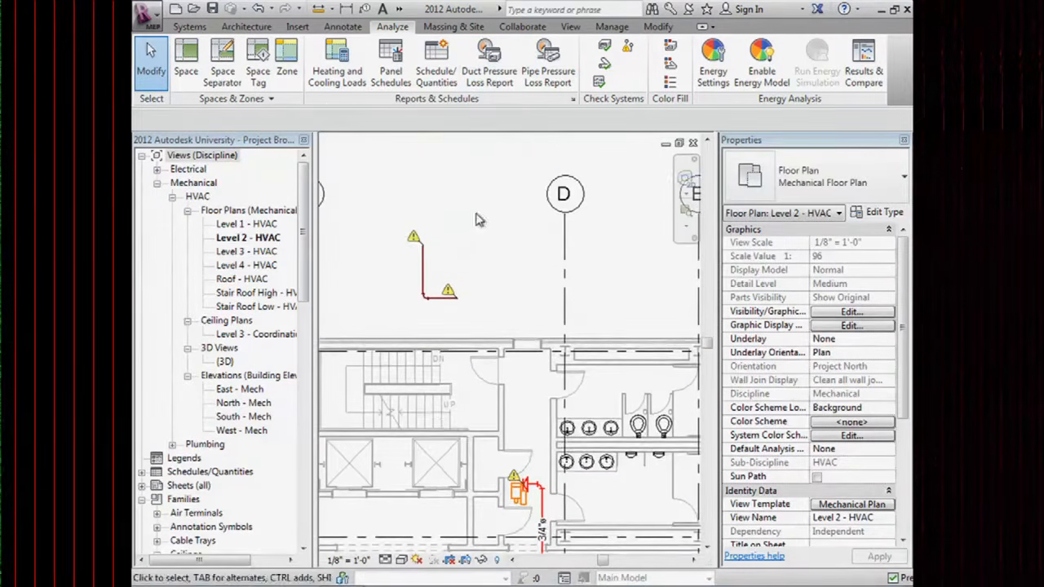
pyautogui.moveTo(413, 247)
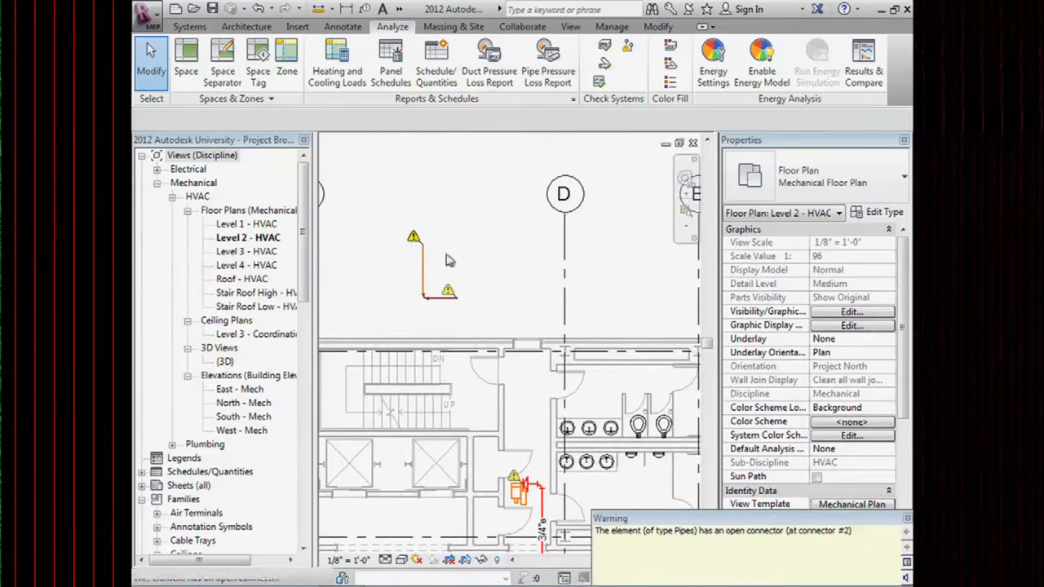
pyautogui.moveTo(737, 526); pyautogui.dragTo(576, 200)
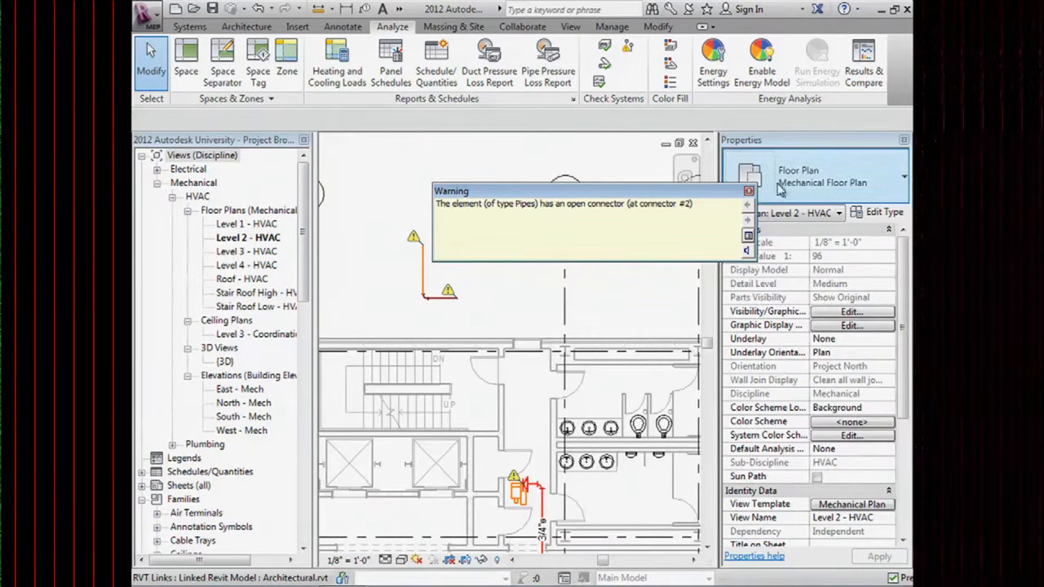
pyautogui.click(747, 191)
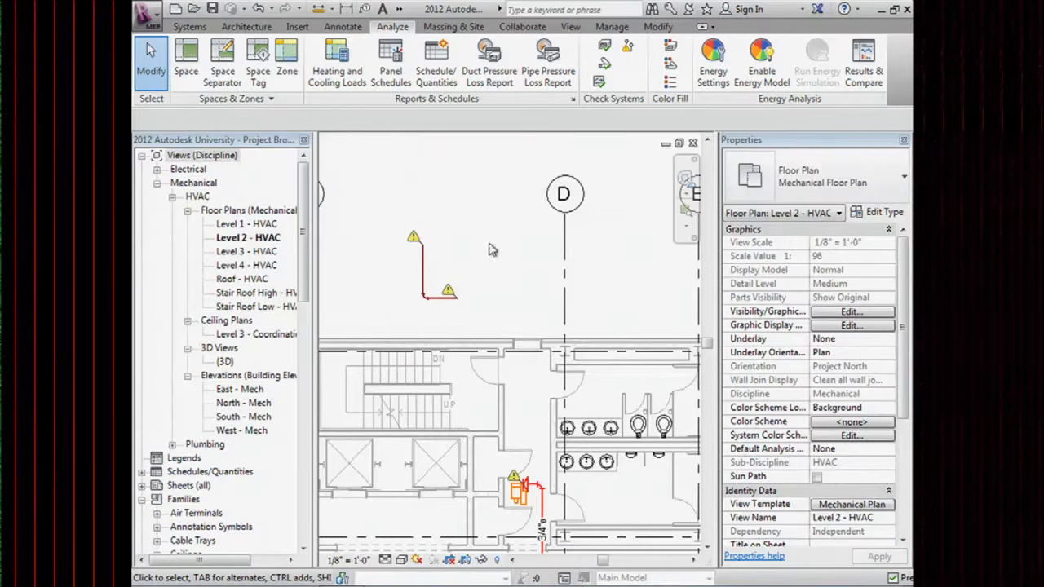
pyautogui.click(188, 27)
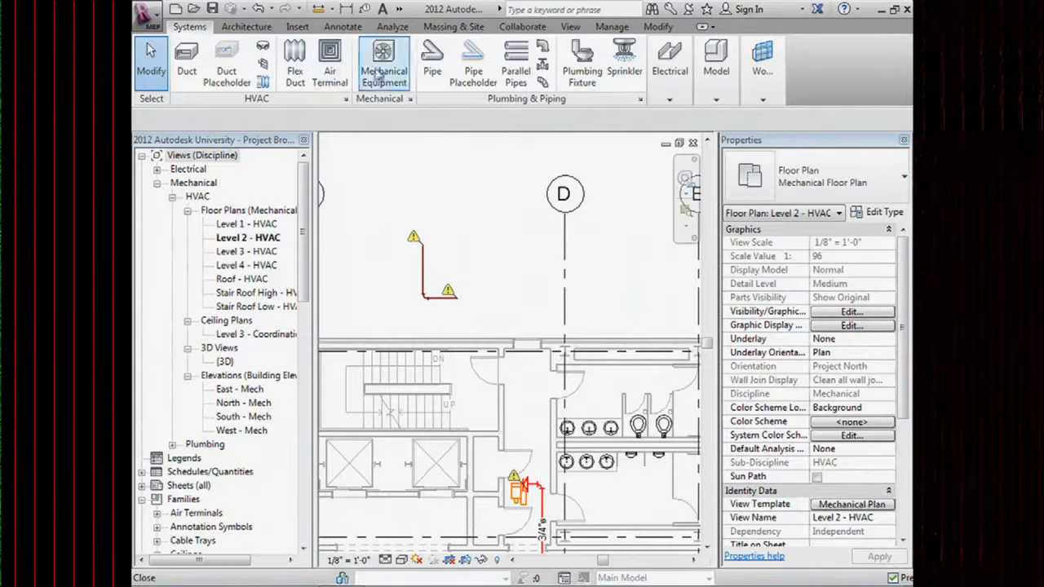
# Place a Cap - Generic Standard fitting on the vertical pipe's open top end using PF.
pyautogui.press('p')
pyautogui.press('f')
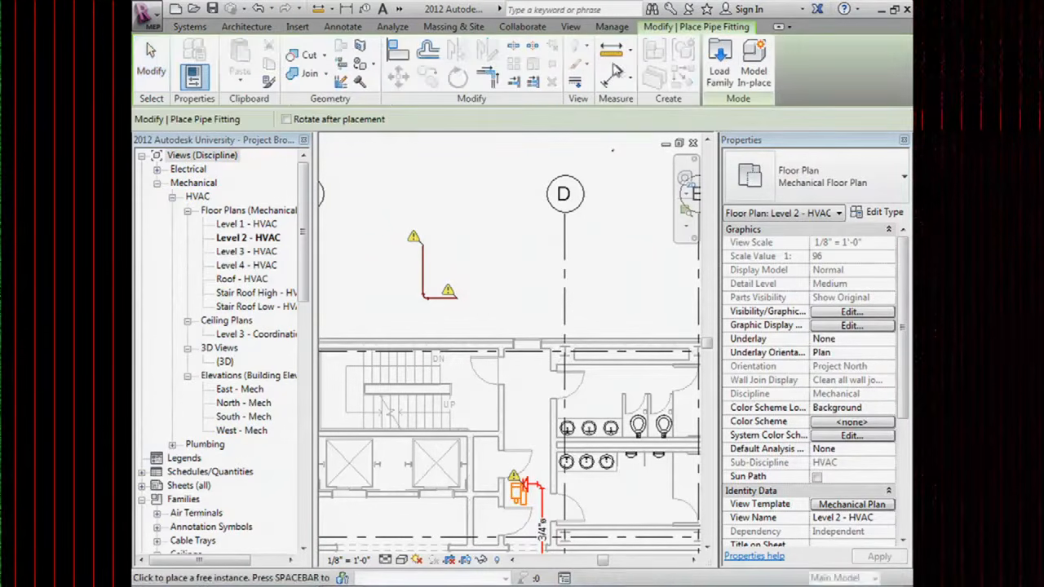
pyautogui.click(816, 175)
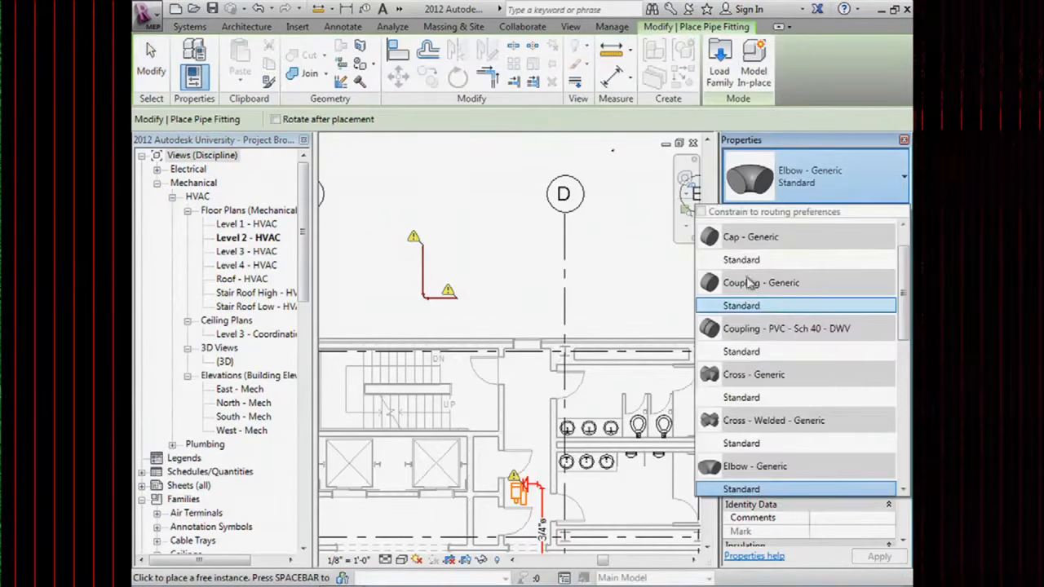
pyautogui.click(750, 261)
pyautogui.click(423, 243)
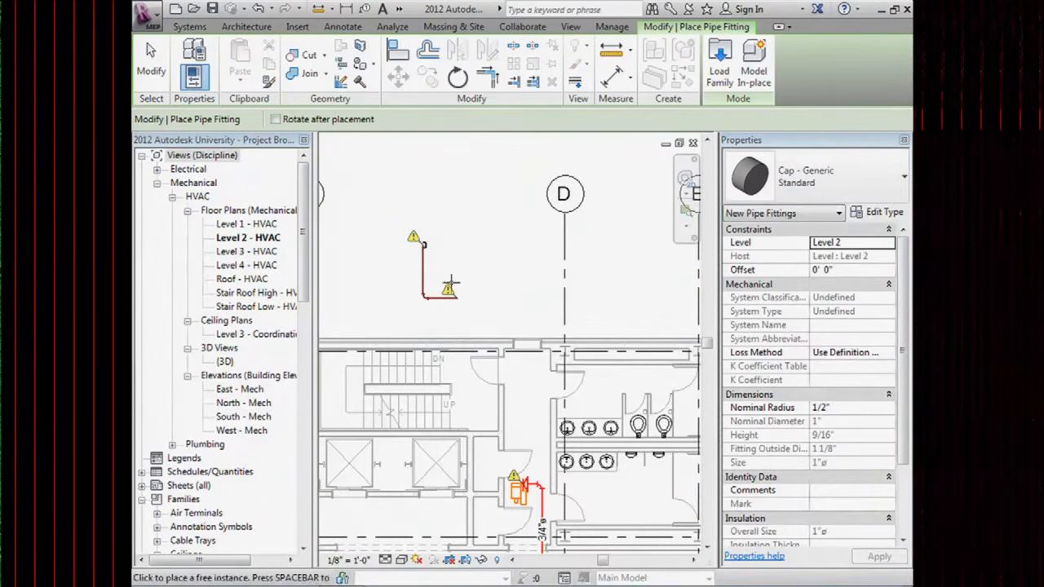
pyautogui.scroll(3, 441, 262)
pyautogui.click(399, 215)
pyautogui.scroll(1, 399, 220)
pyautogui.scroll(2, 399, 220)
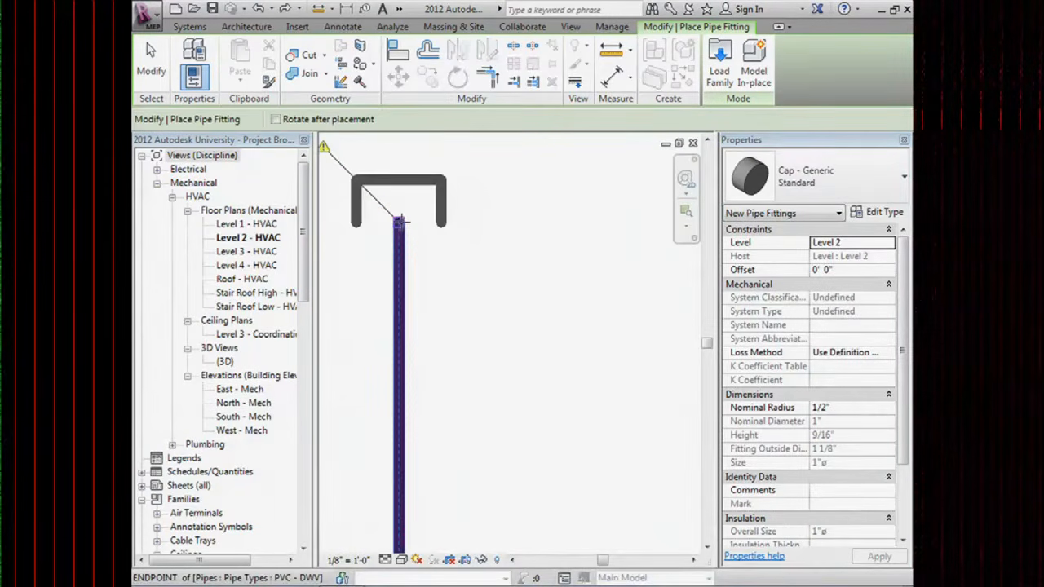
pyautogui.scroll(-5, 461, 263)
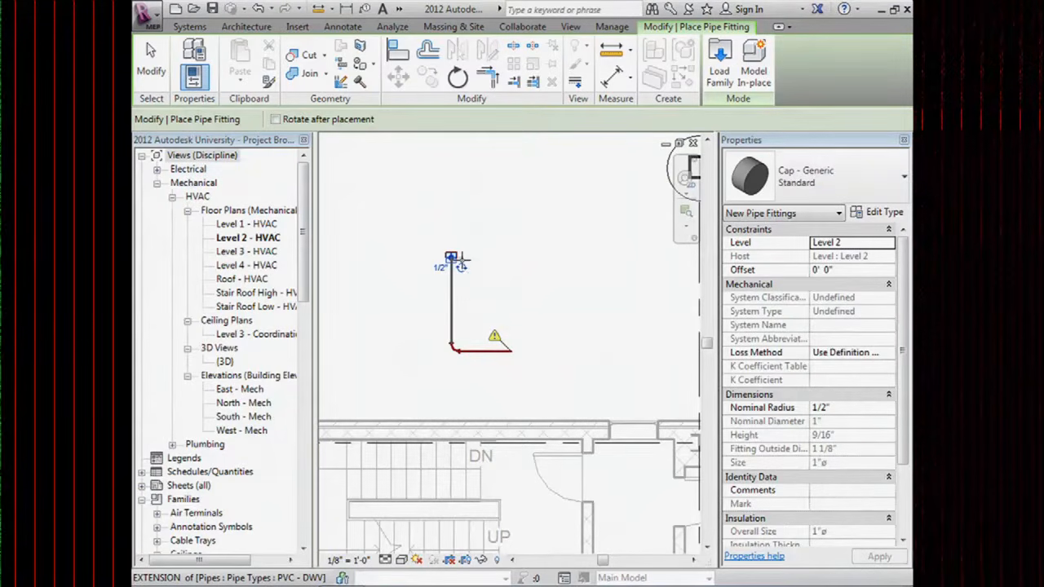
pyautogui.click(459, 261)
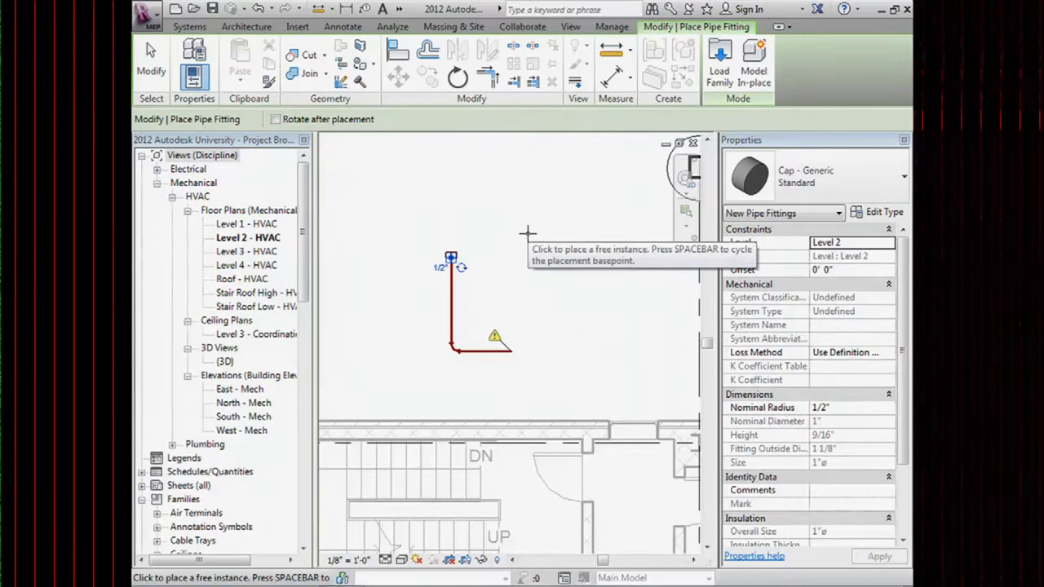
pyautogui.press('Escape')
pyautogui.press('Escape')
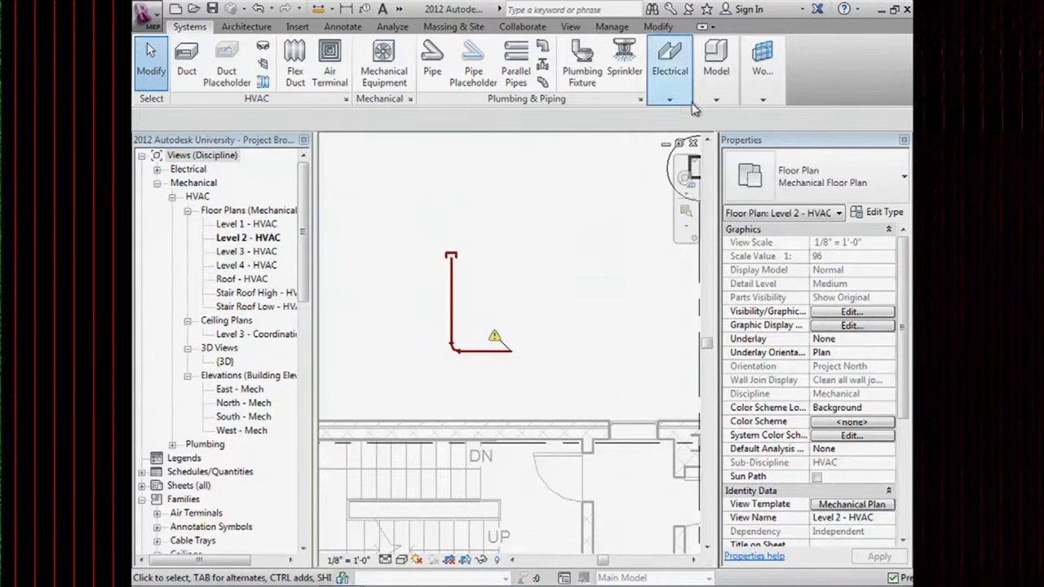
# Select the short upper horizontal pipe, start a new pipe from it, then cancel.
pyautogui.scroll(-1, 526, 312)
pyautogui.scroll(2, 504, 363)
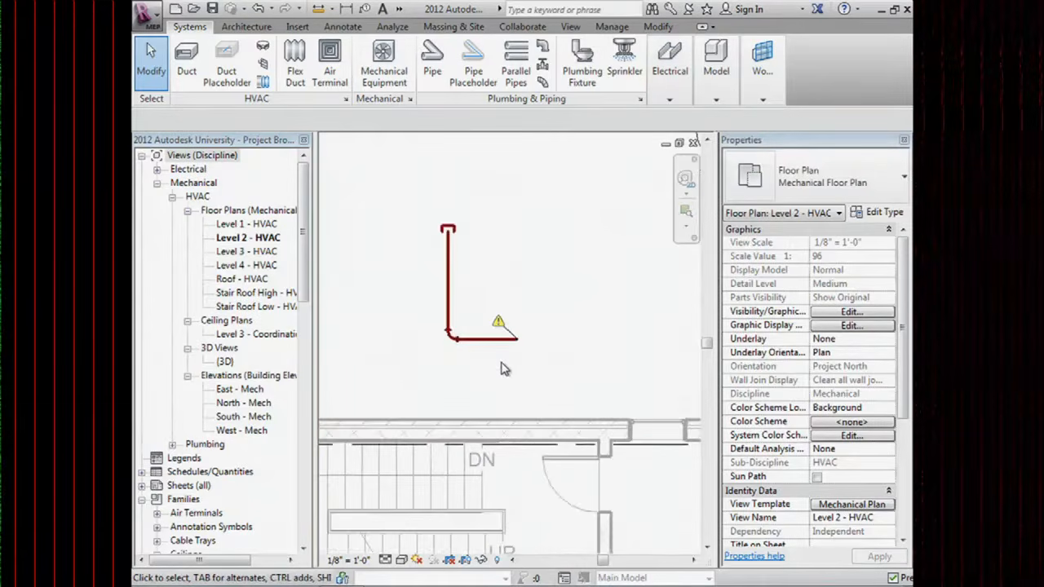
pyautogui.moveTo(533, 361); pyautogui.dragTo(508, 196, button='middle')
pyautogui.scroll(-3, 447, 241)
pyautogui.scroll(-1, 448, 241)
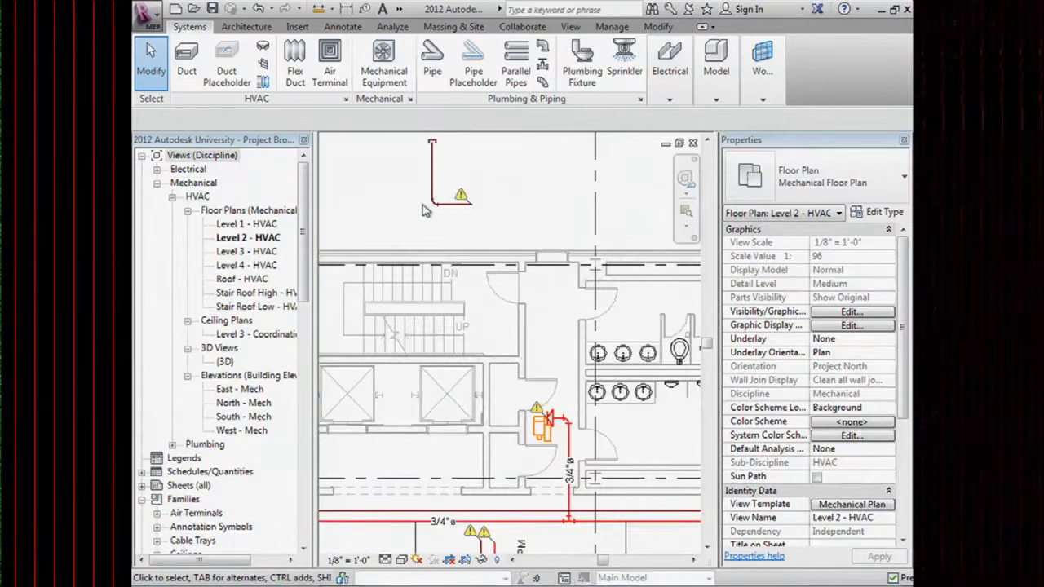
pyautogui.moveTo(424, 204); pyautogui.dragTo(430, 221, button='middle')
pyautogui.click(457, 229)
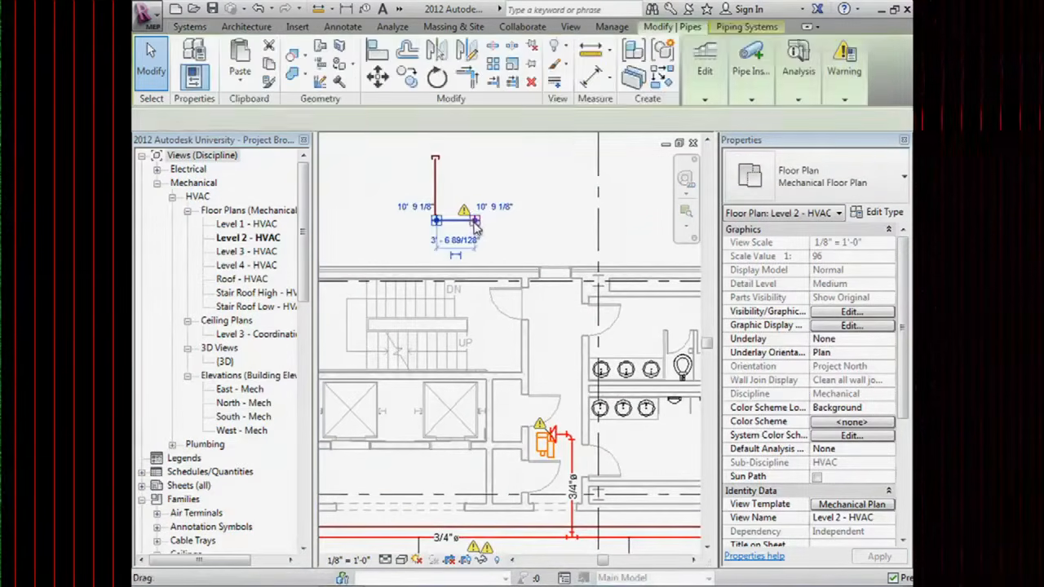
pyautogui.scroll(-2, 478, 236)
pyautogui.rightClick(475, 200)
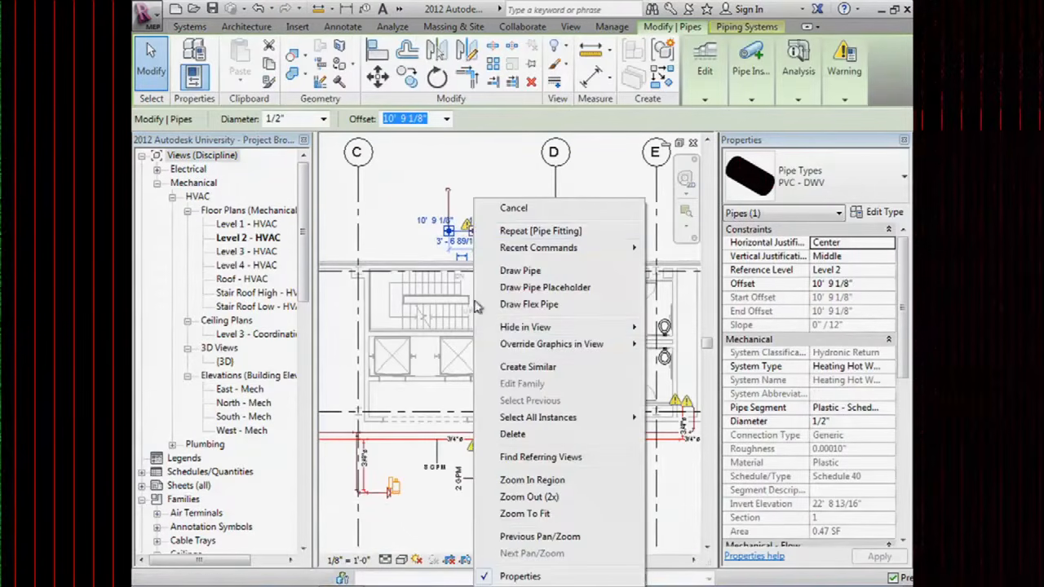
pyautogui.click(512, 269)
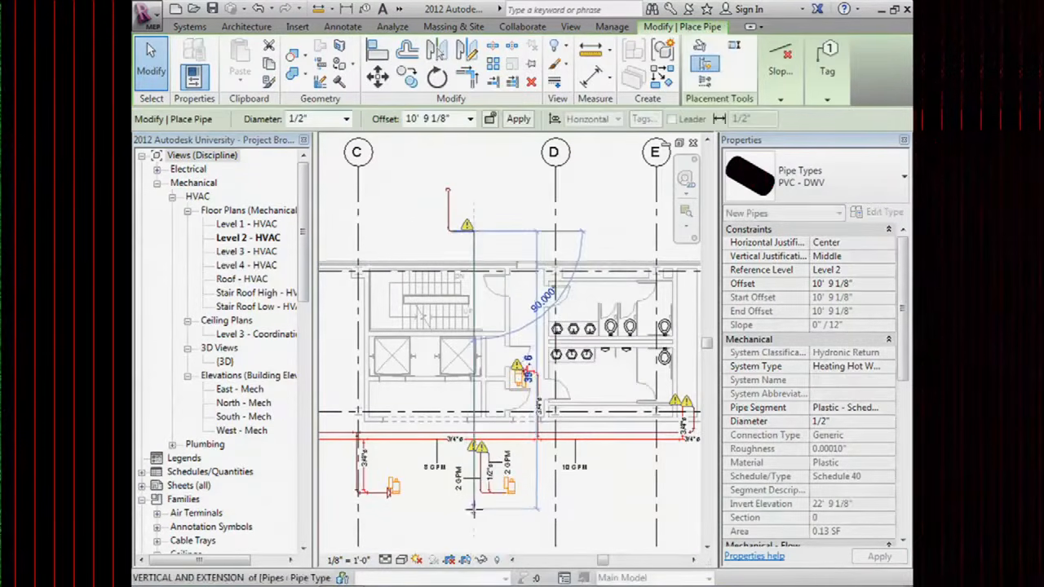
pyautogui.scroll(4, 471, 494)
pyautogui.scroll(-1, 442, 386)
pyautogui.scroll(-1, 442, 386)
pyautogui.press('Escape')
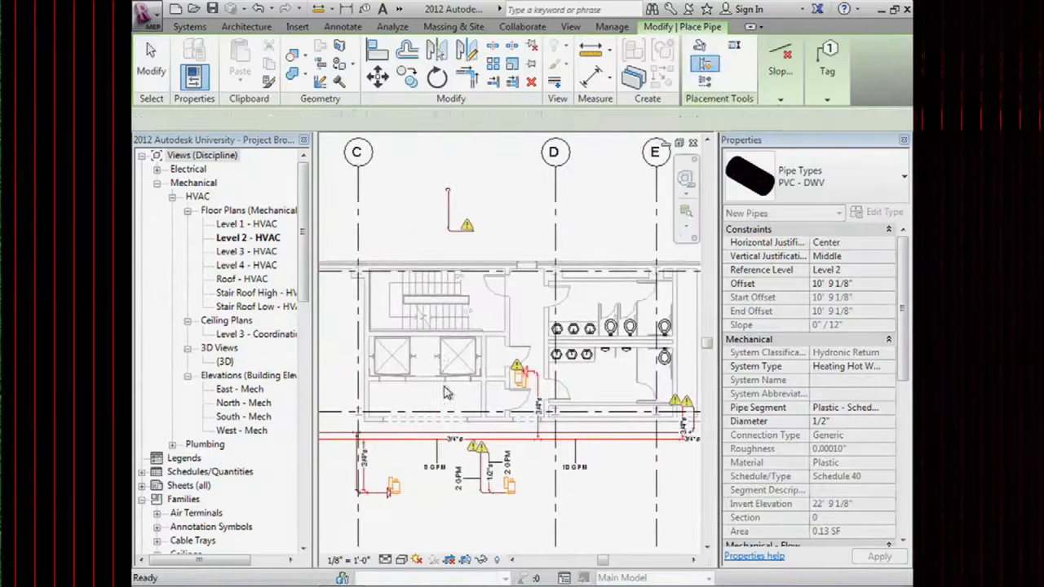
pyautogui.press('Escape')
# Widen the Properties palette and check the pipe's system, Heating Hot Water Return.
pyautogui.scroll(-2, 445, 387)
pyautogui.moveTo(428, 249); pyautogui.dragTo(448, 336, button='middle')
pyautogui.scroll(2, 447, 261)
pyautogui.click(481, 258)
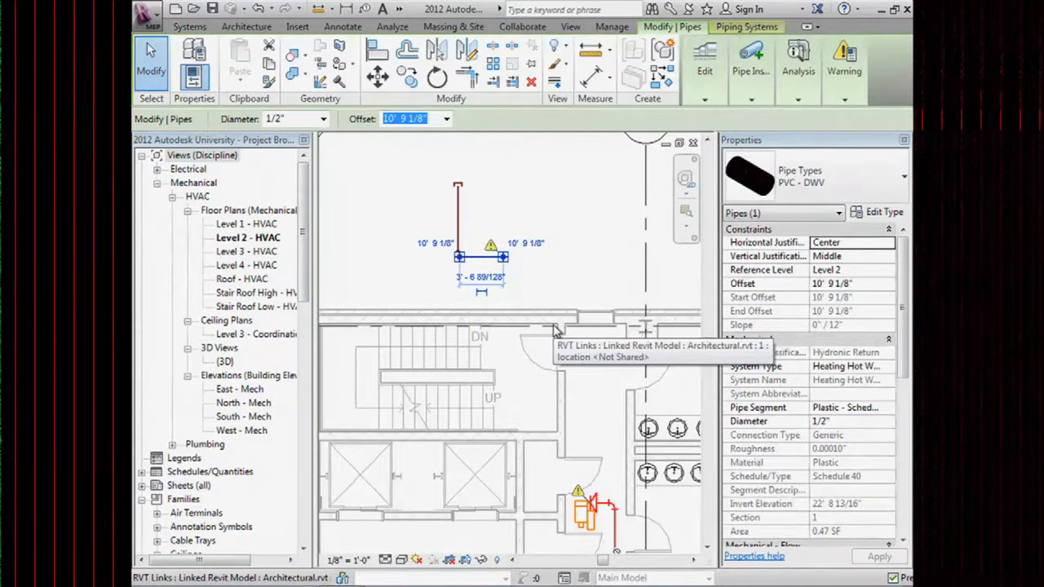
pyautogui.moveTo(720, 276); pyautogui.dragTo(624, 283)
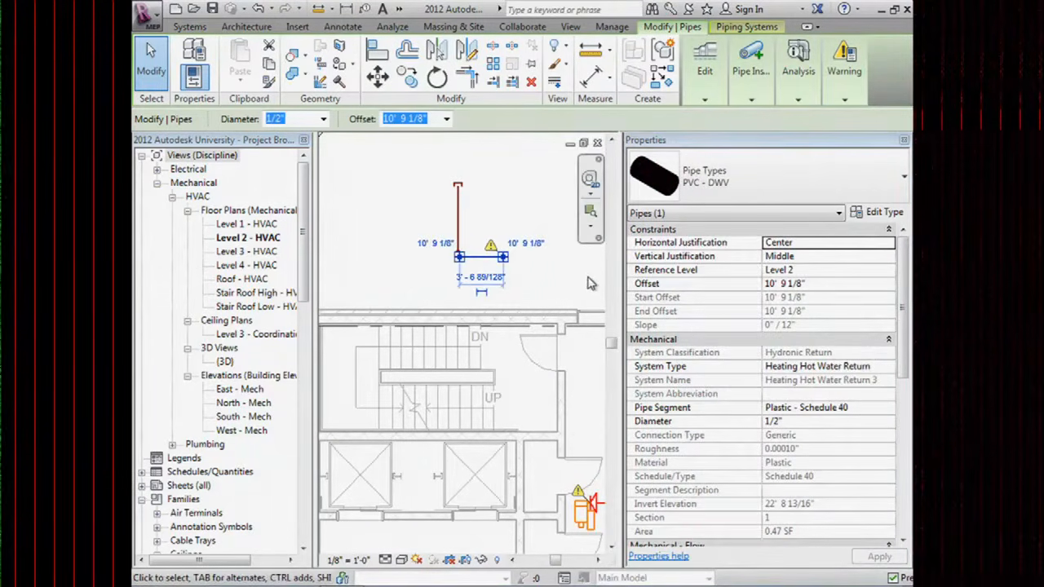
pyautogui.press('Escape')
pyautogui.click(489, 257)
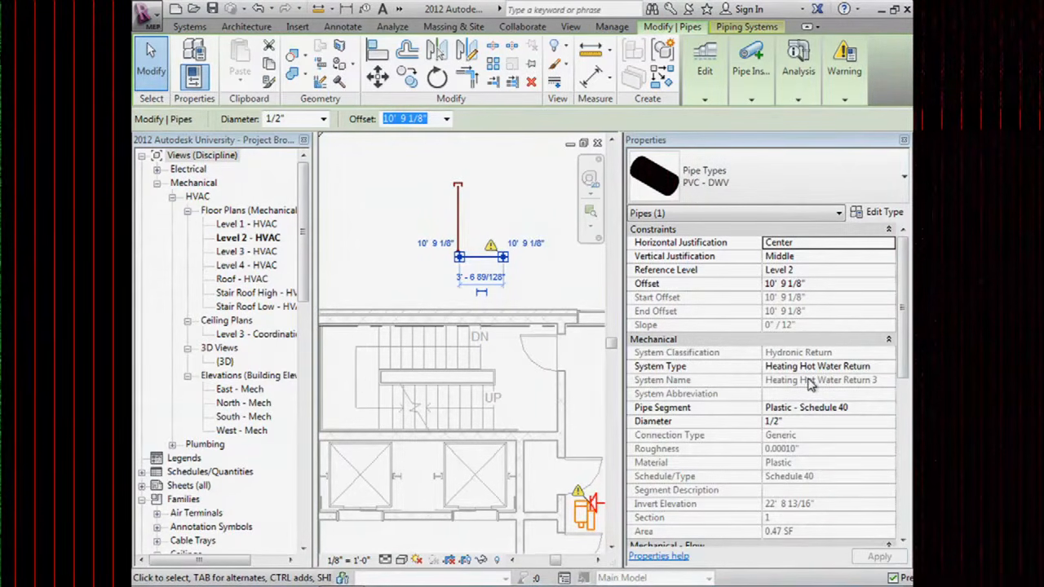
pyautogui.click(502, 199)
pyautogui.scroll(-2, 493, 200)
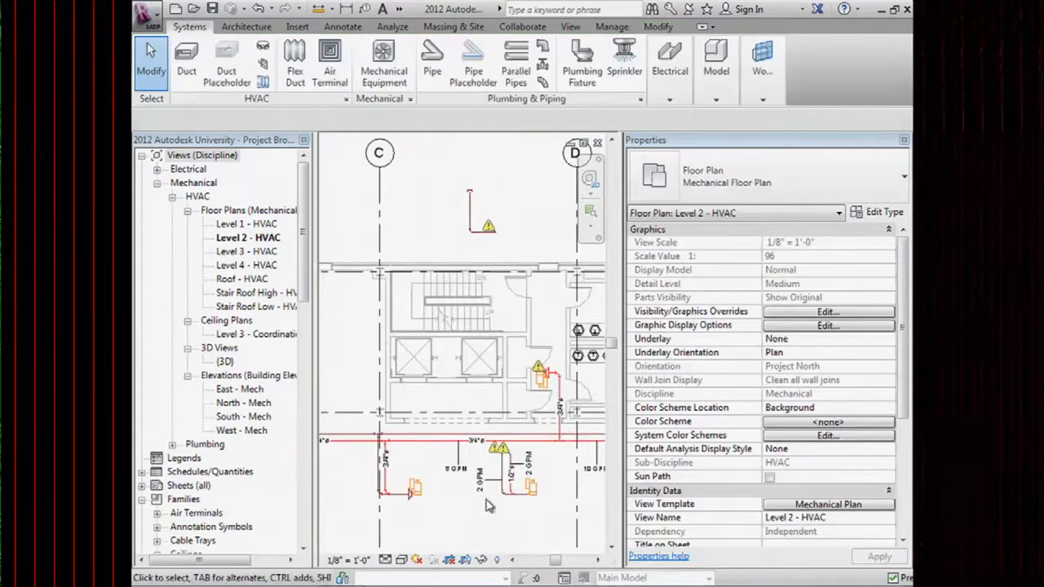
# Select the Heating Hot Water Supply and Return pipes and the linked architectural model.
pyautogui.scroll(3, 489, 490)
pyautogui.click(536, 434)
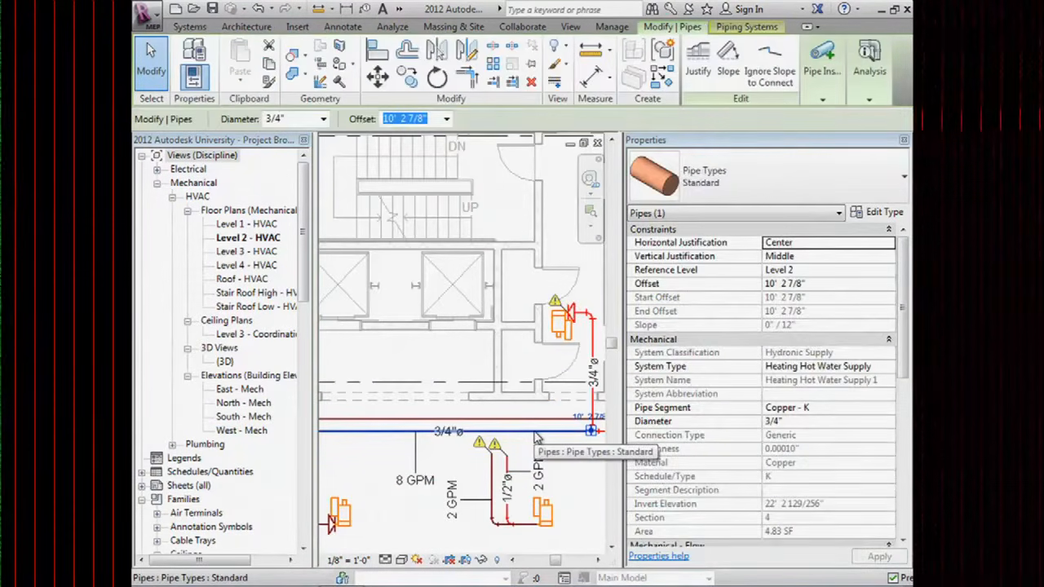
pyautogui.click(480, 422)
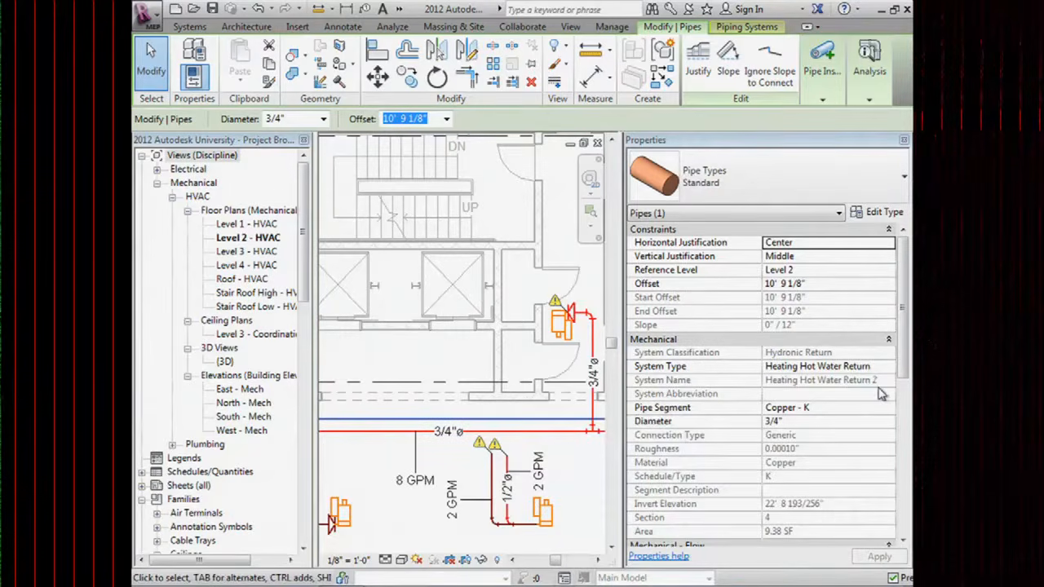
pyautogui.click(414, 307)
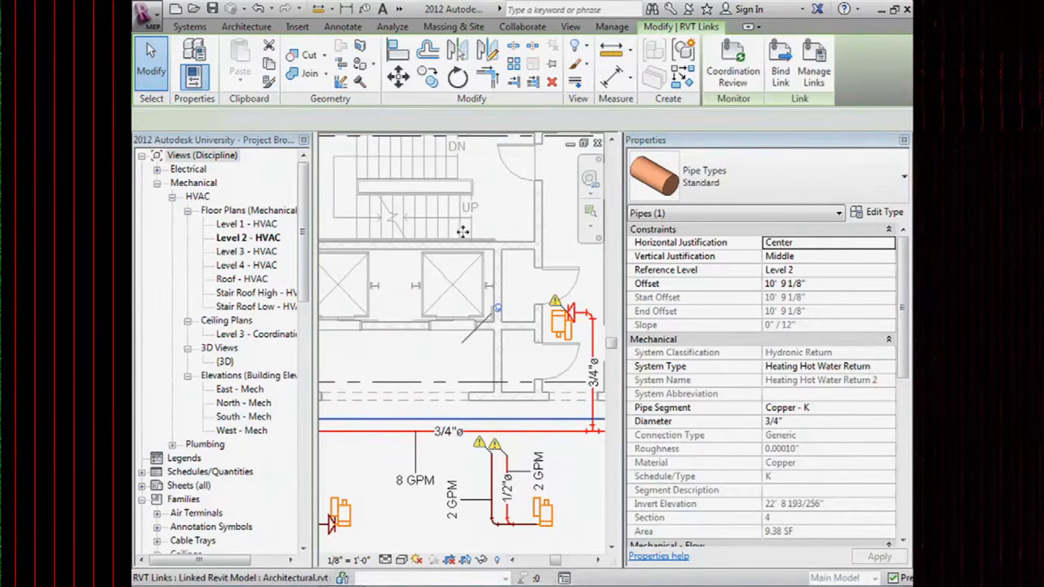
pyautogui.scroll(-3, 462, 232)
pyautogui.moveTo(462, 237); pyautogui.dragTo(468, 331, button='middle')
pyautogui.click(459, 287)
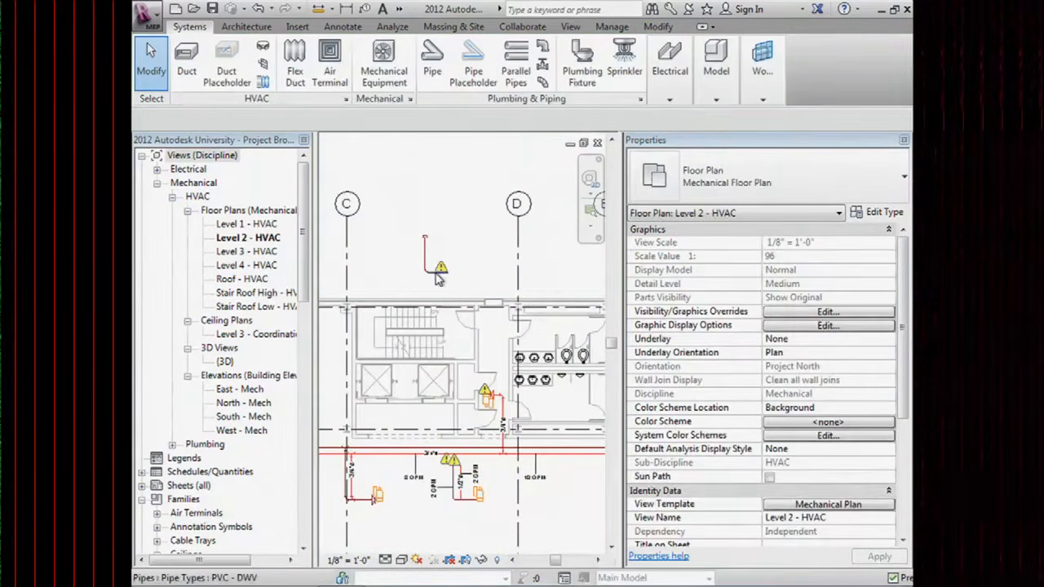
# Start and cancel a pipe from the short upper pipe, inspect the bend segment, then pan down.
pyautogui.click(438, 277)
pyautogui.rightClick(450, 274)
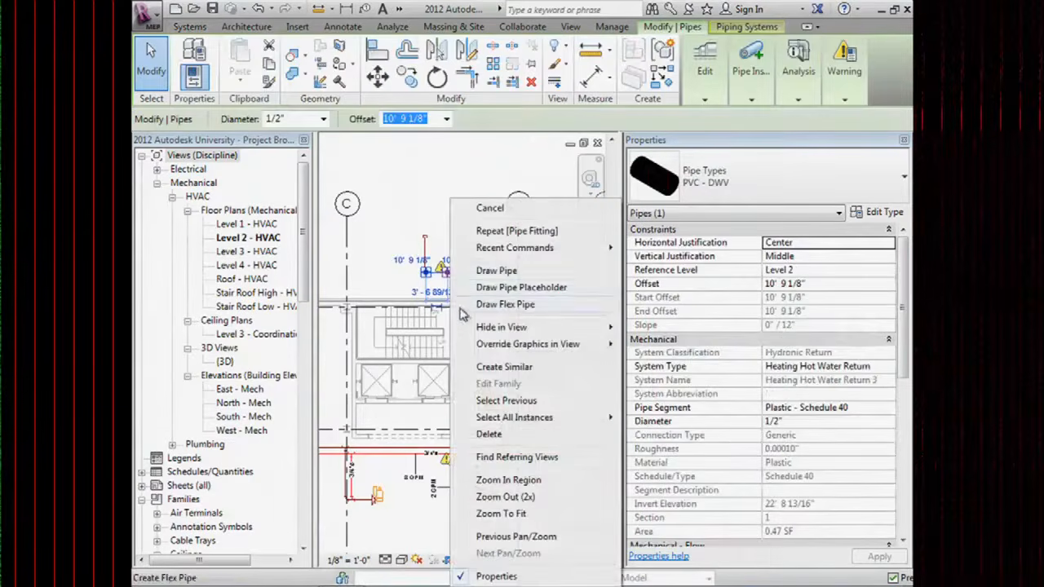
pyautogui.click(506, 271)
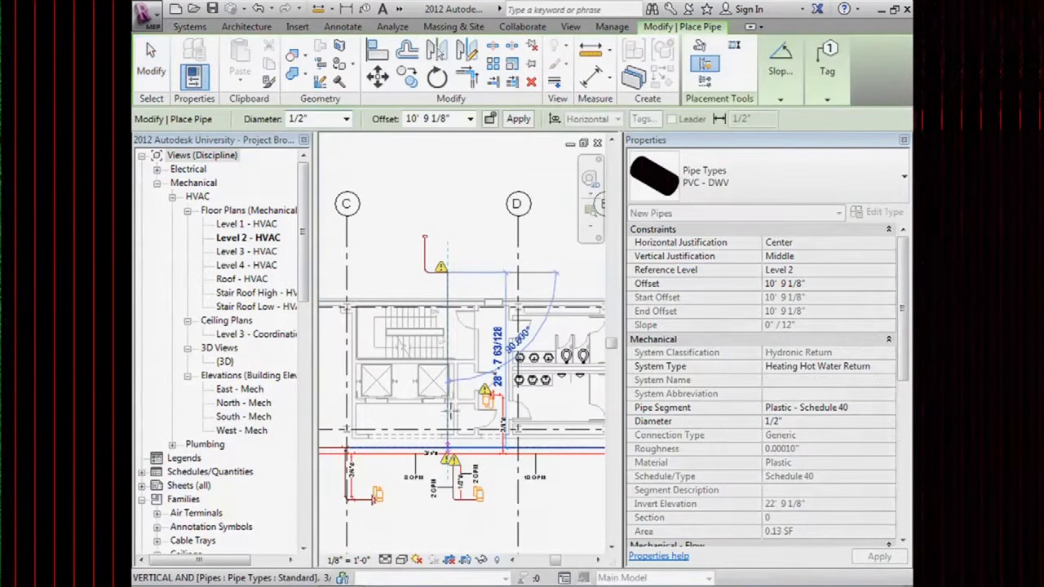
pyautogui.press('Escape')
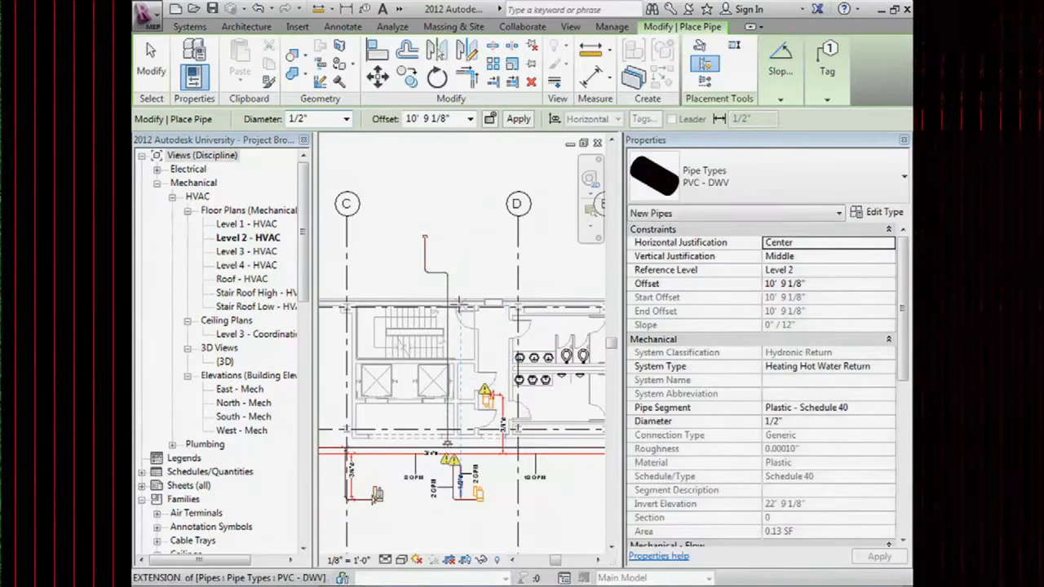
pyautogui.press('Escape')
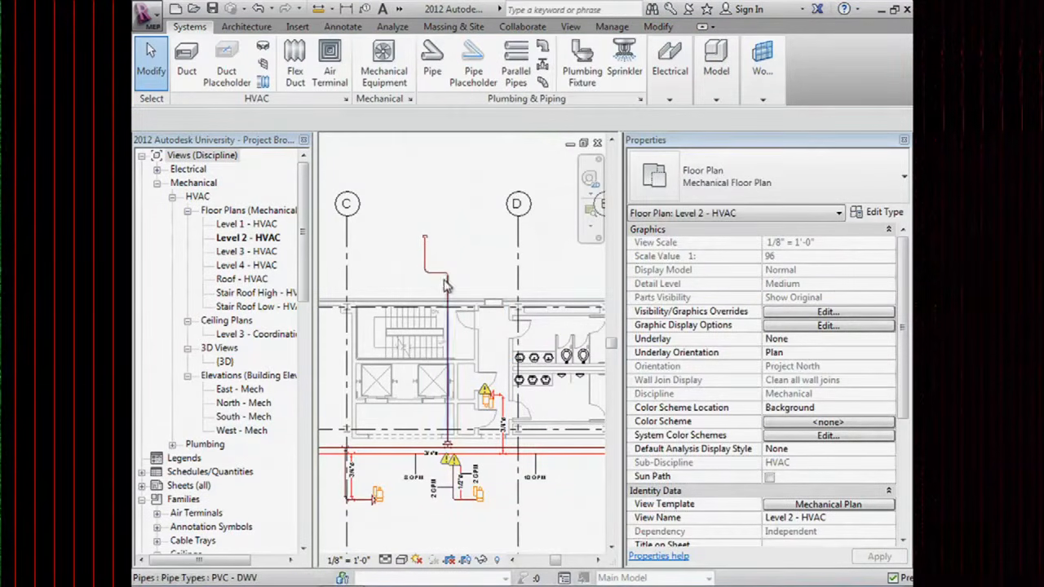
pyautogui.scroll(2, 436, 283)
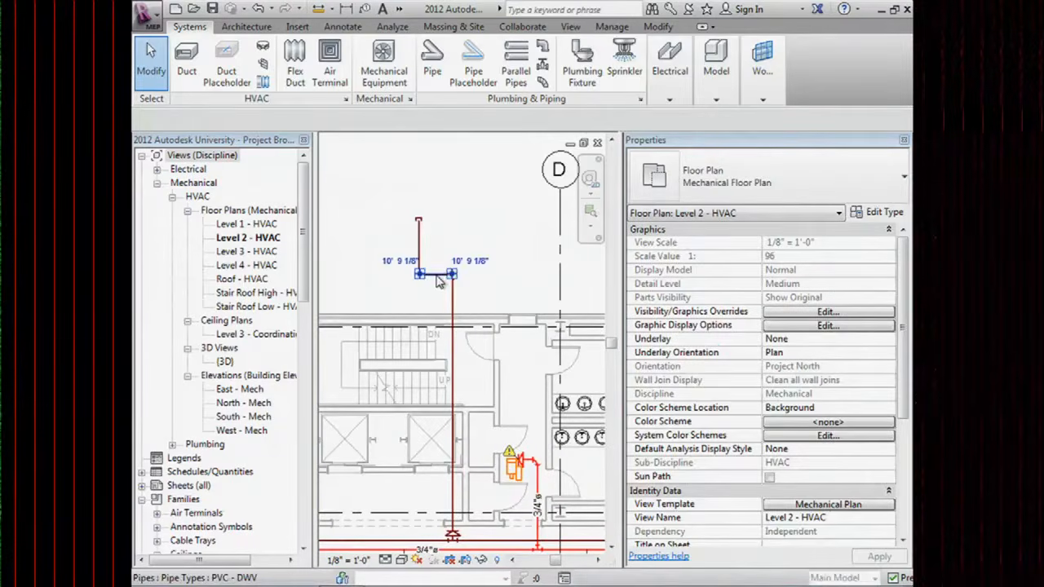
pyautogui.click(441, 275)
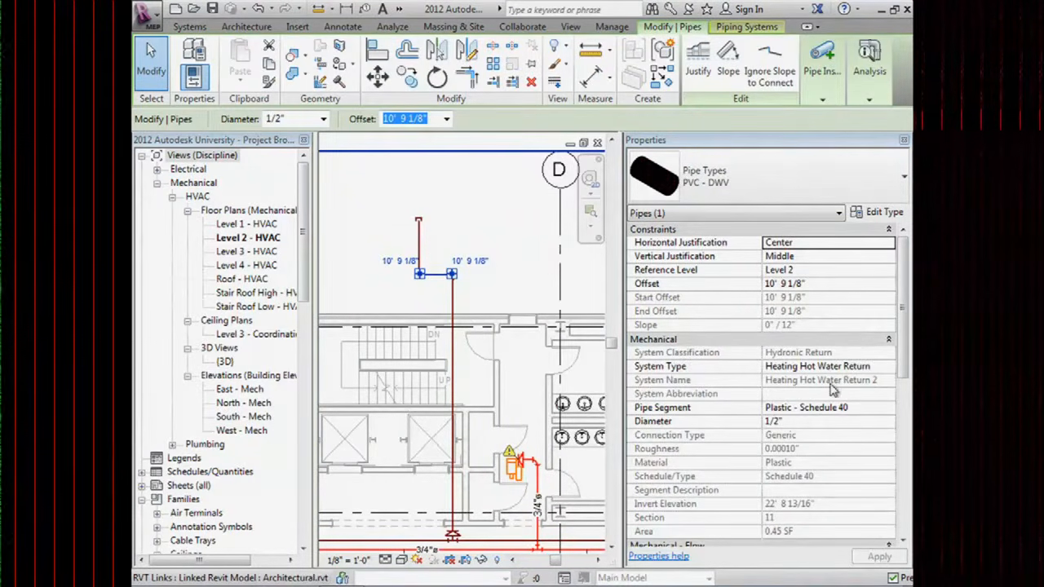
pyautogui.click(493, 263)
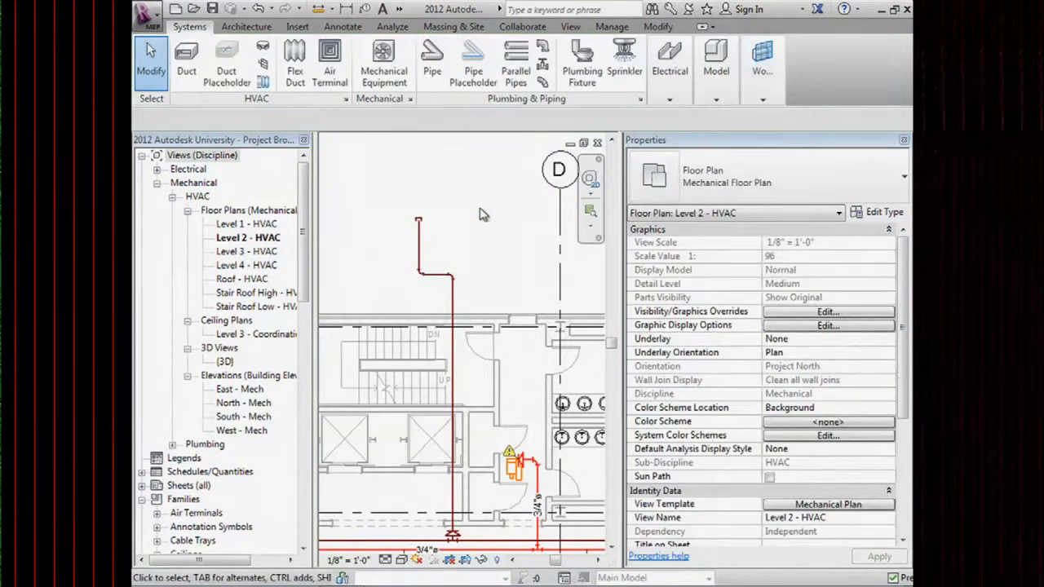
pyautogui.scroll(-1, 483, 208)
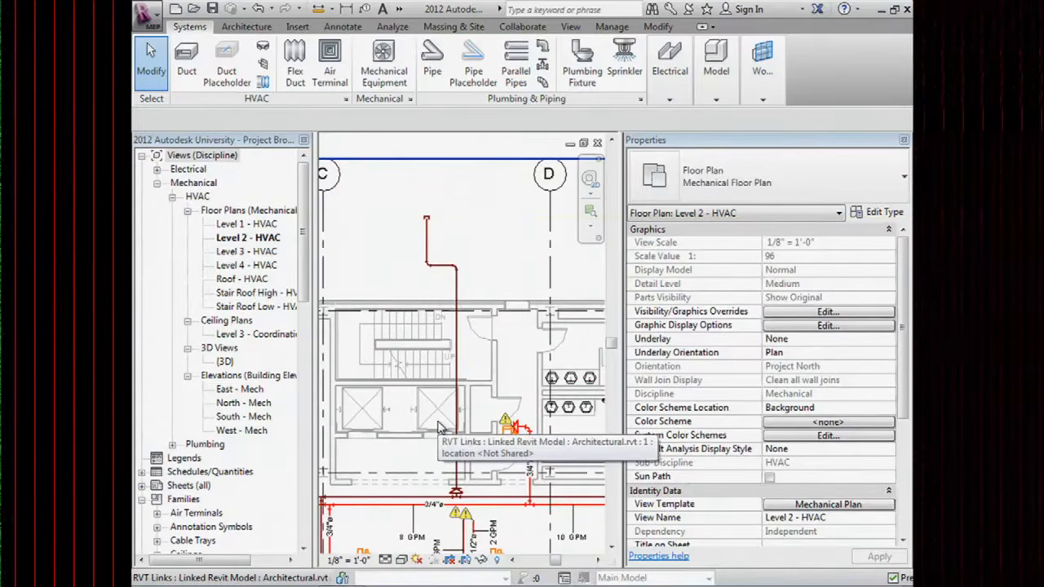
pyautogui.moveTo(522, 520); pyautogui.dragTo(515, 417, button='middle')
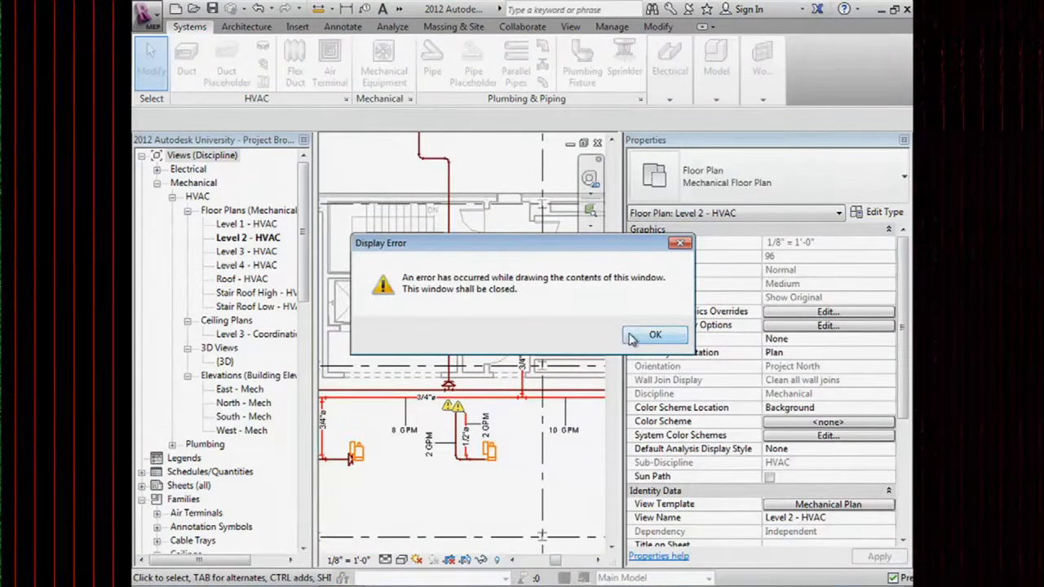
# Dismiss the Display Error, cancel the Views dialog, and decline saving the project.
pyautogui.click(652, 336)
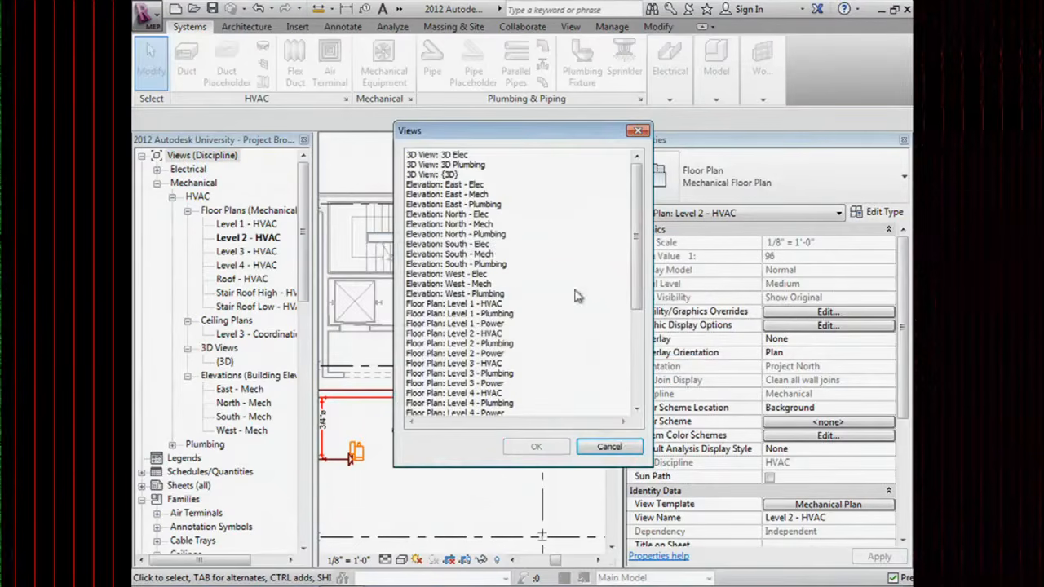
pyautogui.click(609, 445)
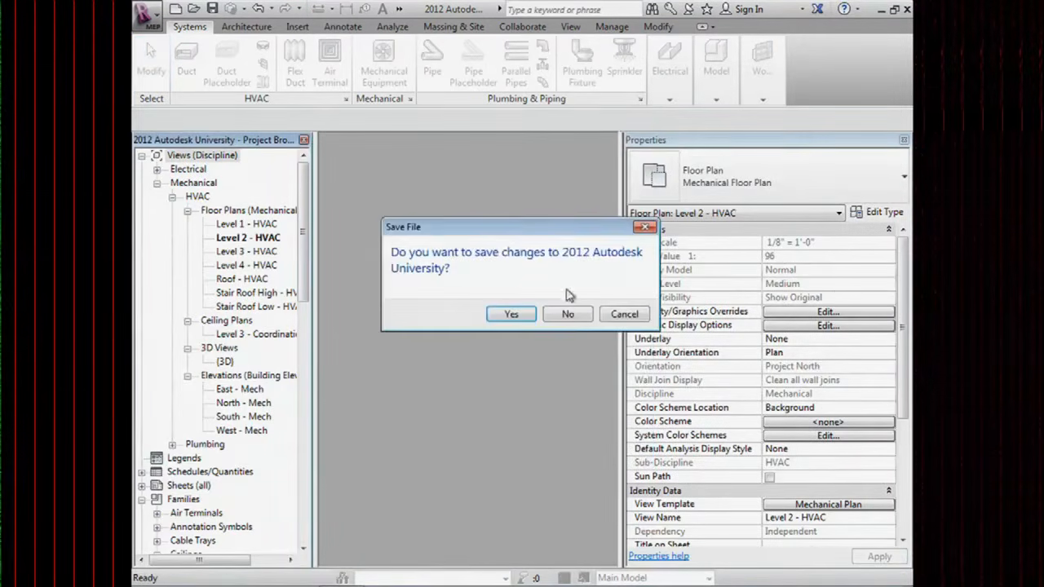
pyautogui.click(568, 315)
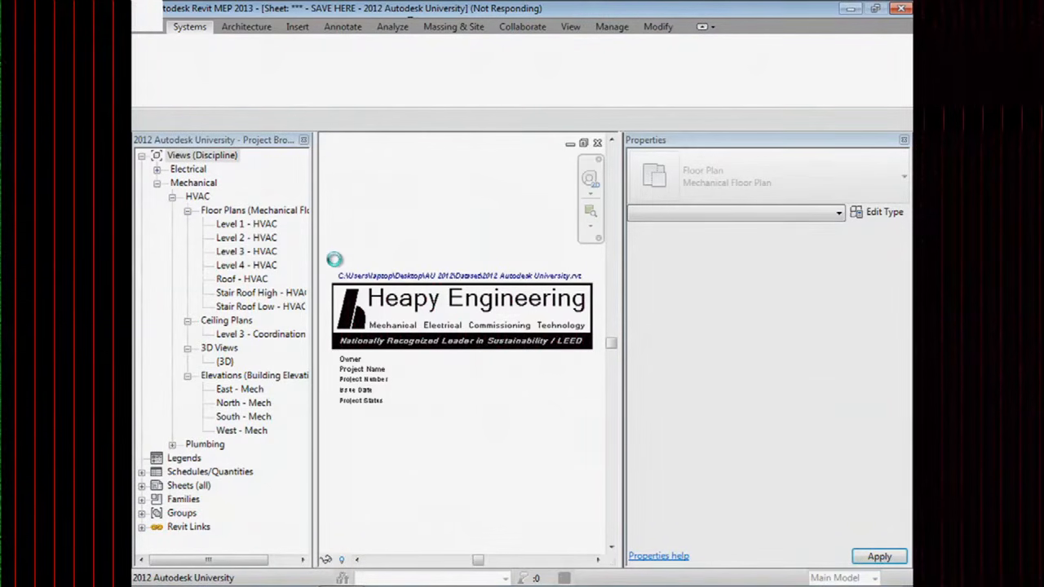
# Repeatedly try to close the frozen Revit window and end its process.
pyautogui.moveTo(345, 582)
pyautogui.click(343, 574)
pyautogui.click(343, 573)
pyautogui.click(901, 10)
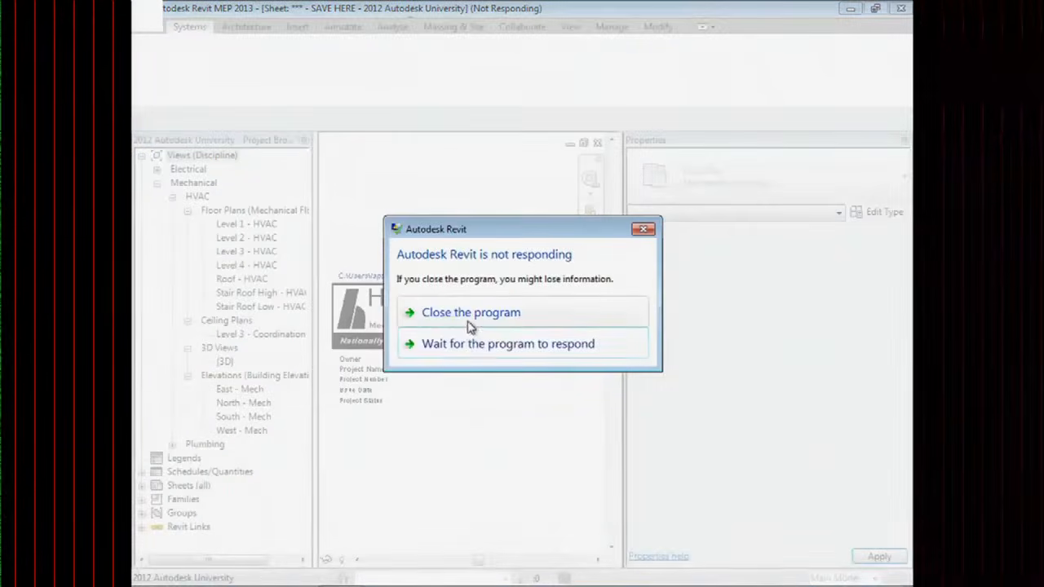
pyautogui.click(461, 317)
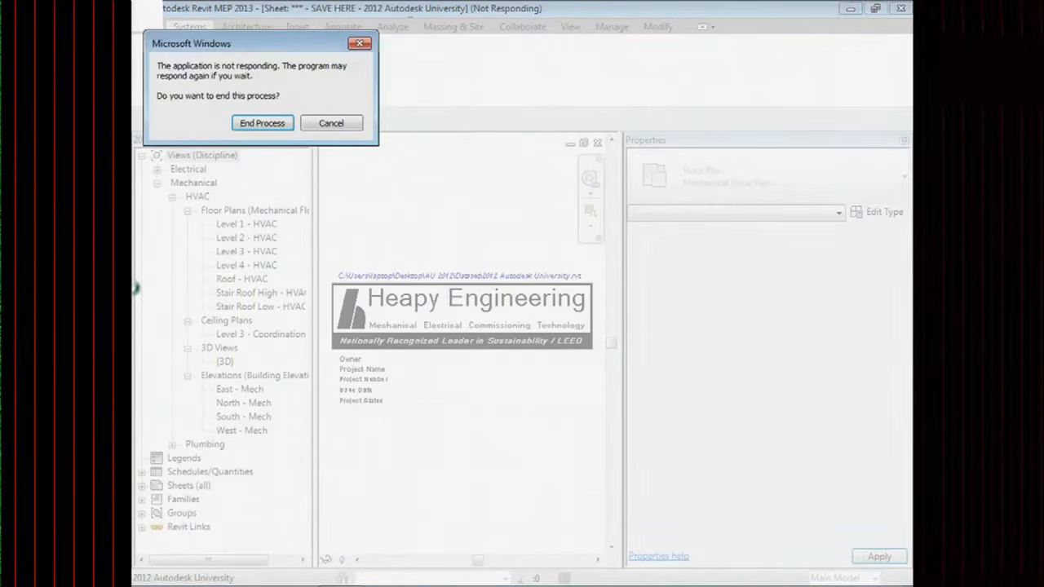
pyautogui.click(269, 124)
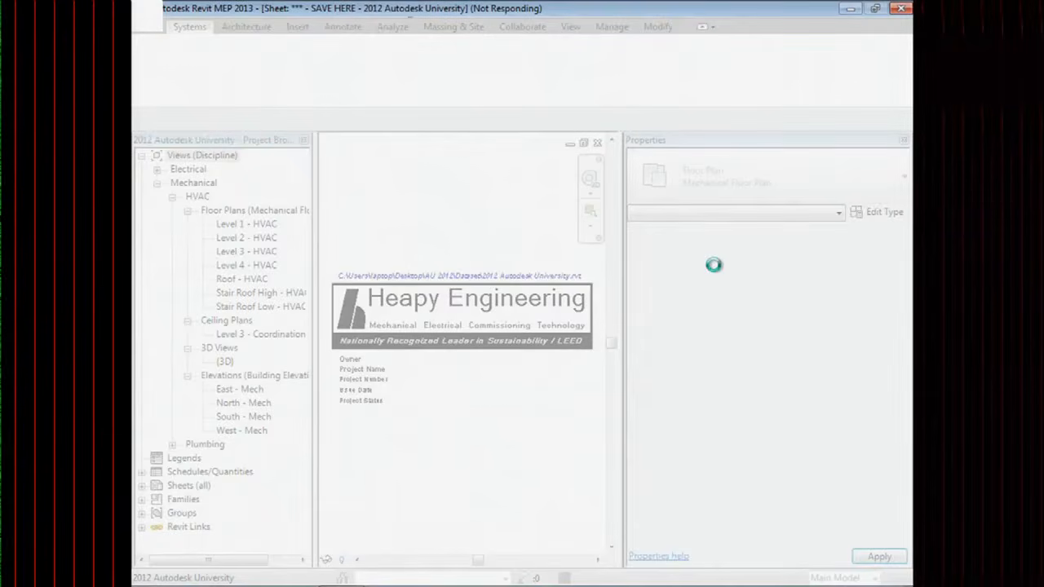
pyautogui.click(901, 9)
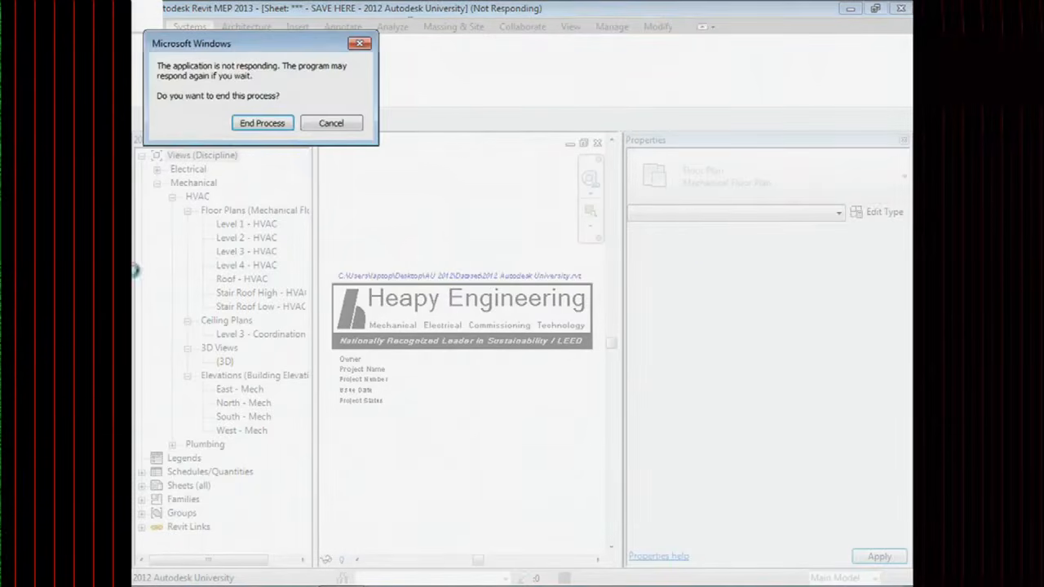
pyautogui.click(261, 124)
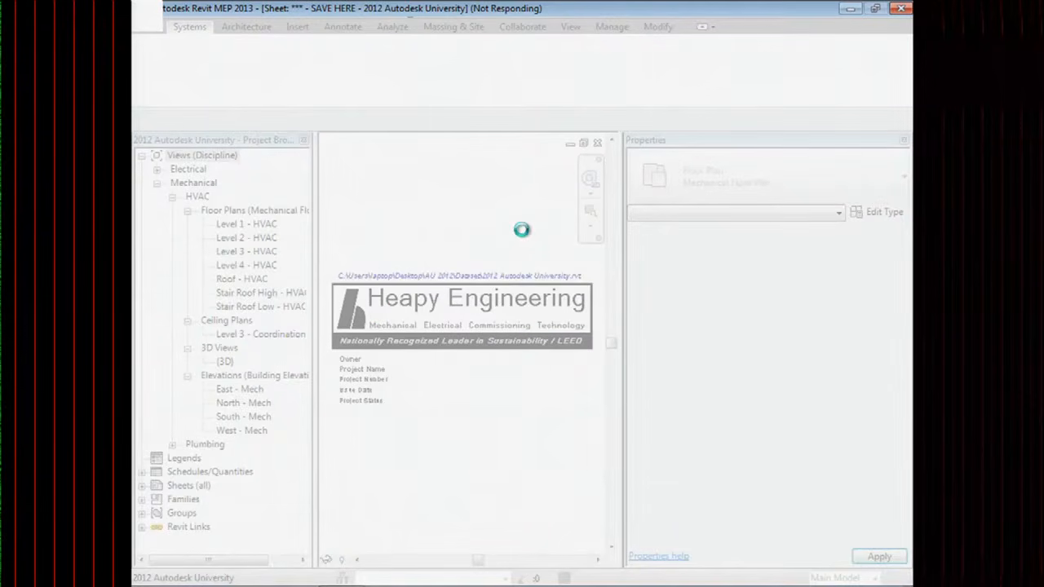
pyautogui.click(900, 10)
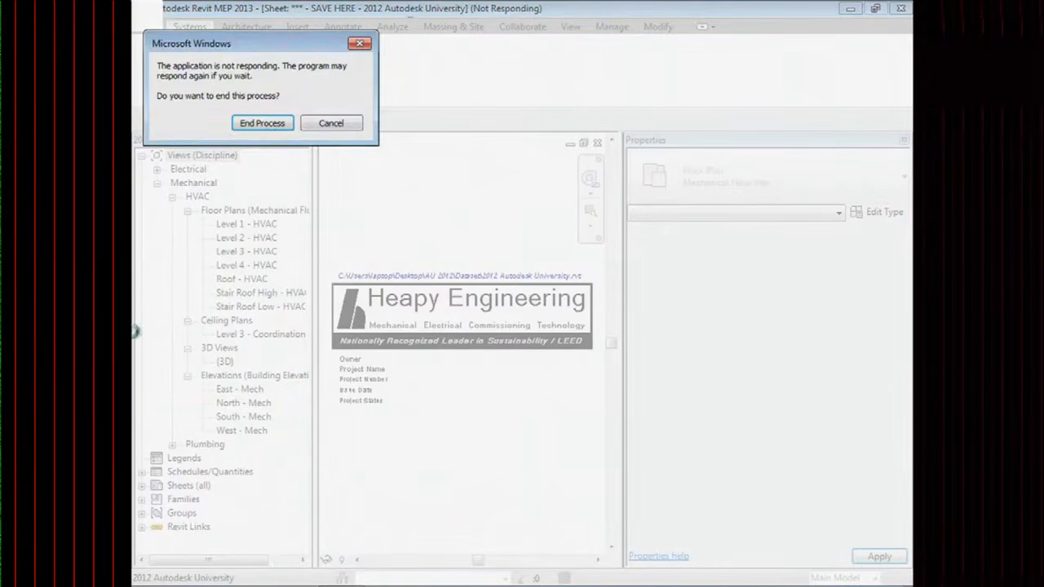
pyautogui.click(272, 121)
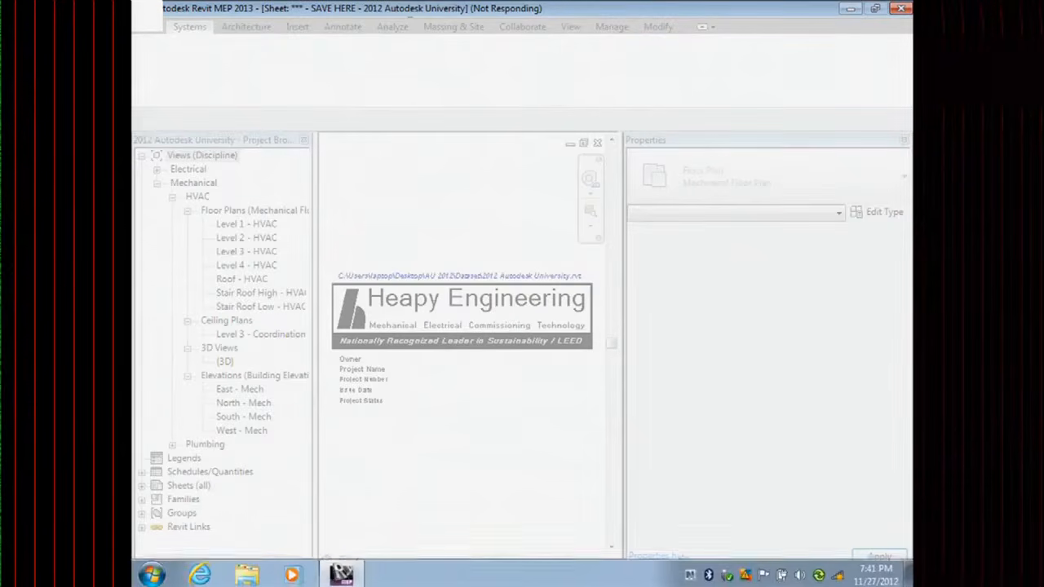
pyautogui.rightClick(341, 571)
pyautogui.click(375, 540)
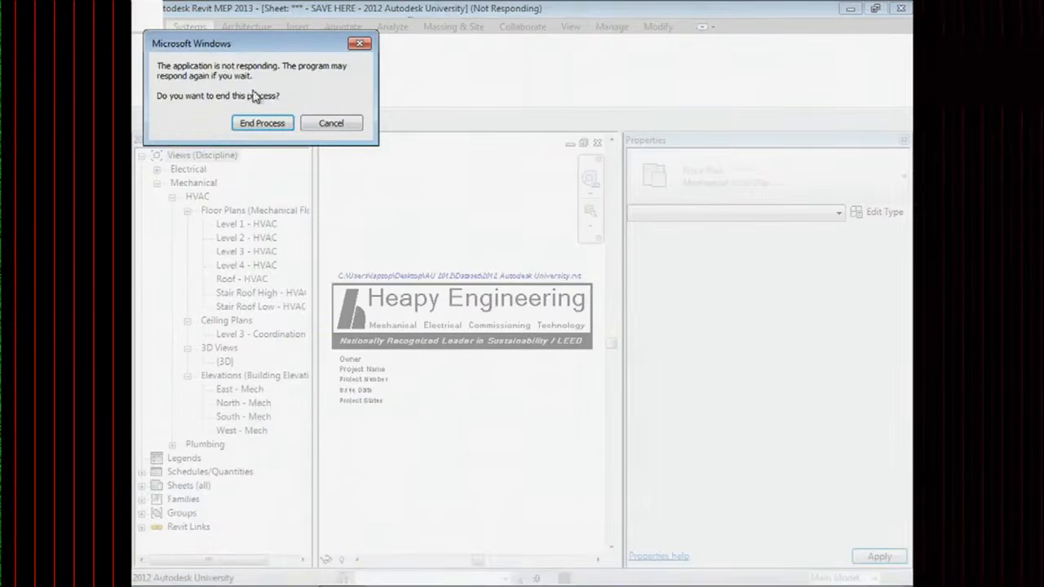
pyautogui.click(259, 123)
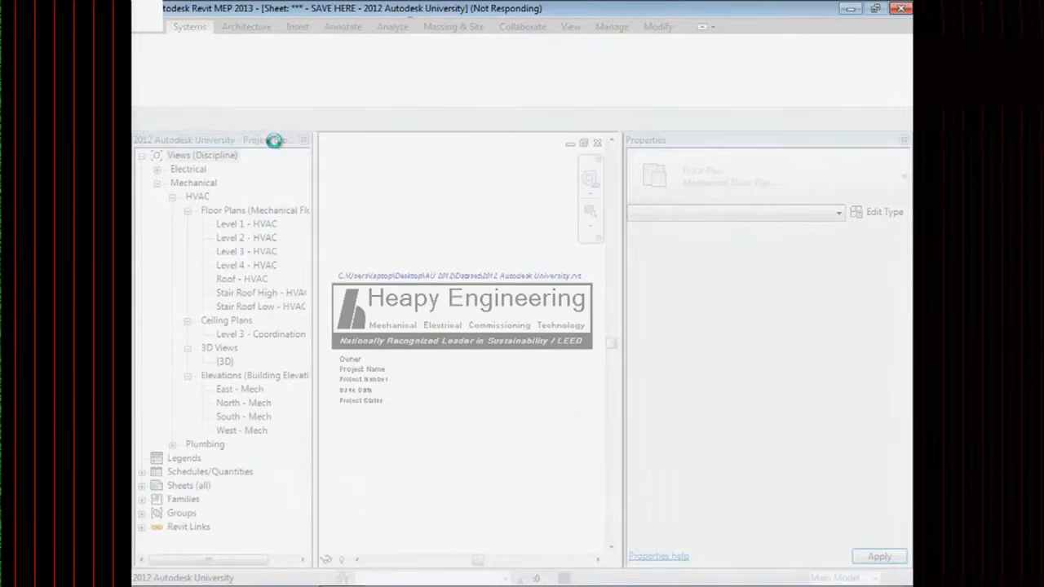
# End the Revit.exe process in Task Manager via Ctrl+Alt+Del, then close Task Manager.
pyautogui.hotkey('ctrl', 'alt', 'Delete')
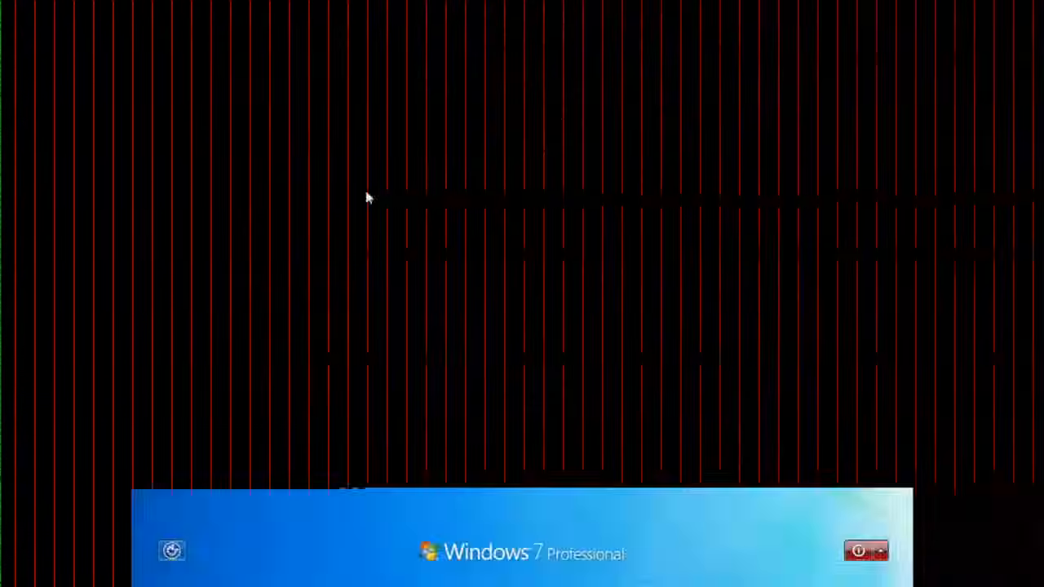
pyautogui.click(517, 391)
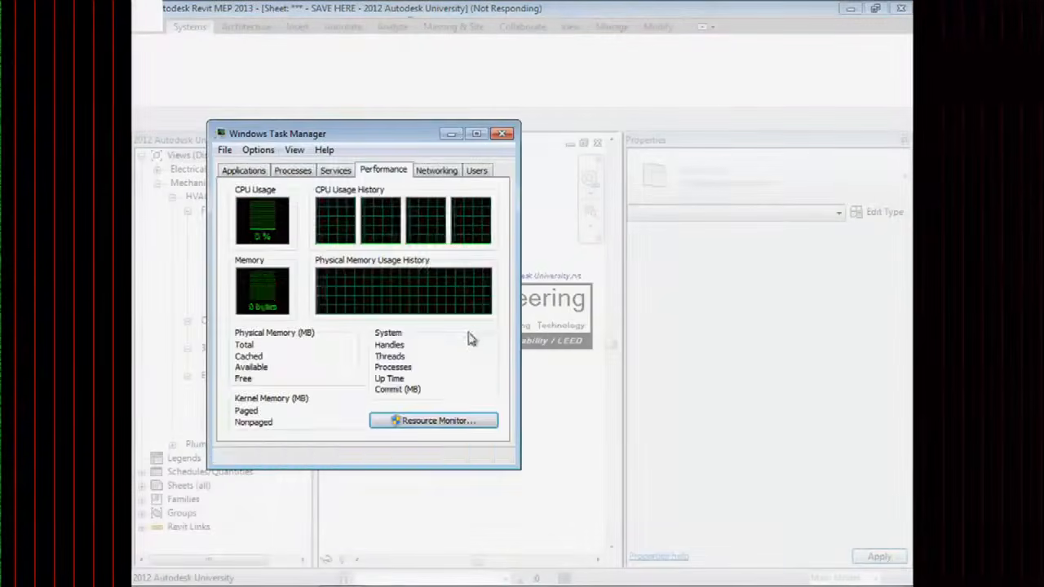
pyautogui.click(286, 174)
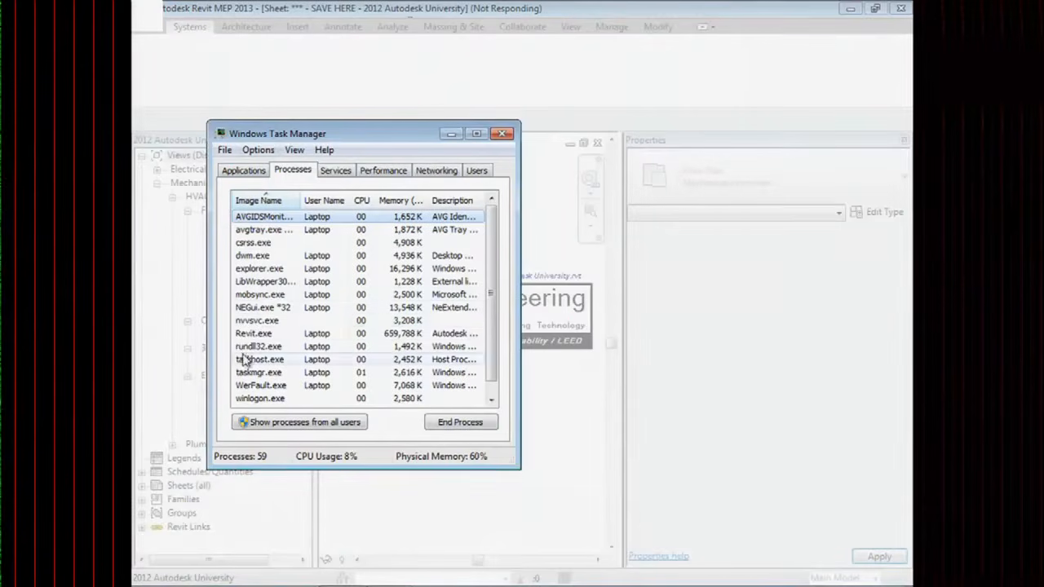
pyautogui.click(256, 333)
pyautogui.click(444, 423)
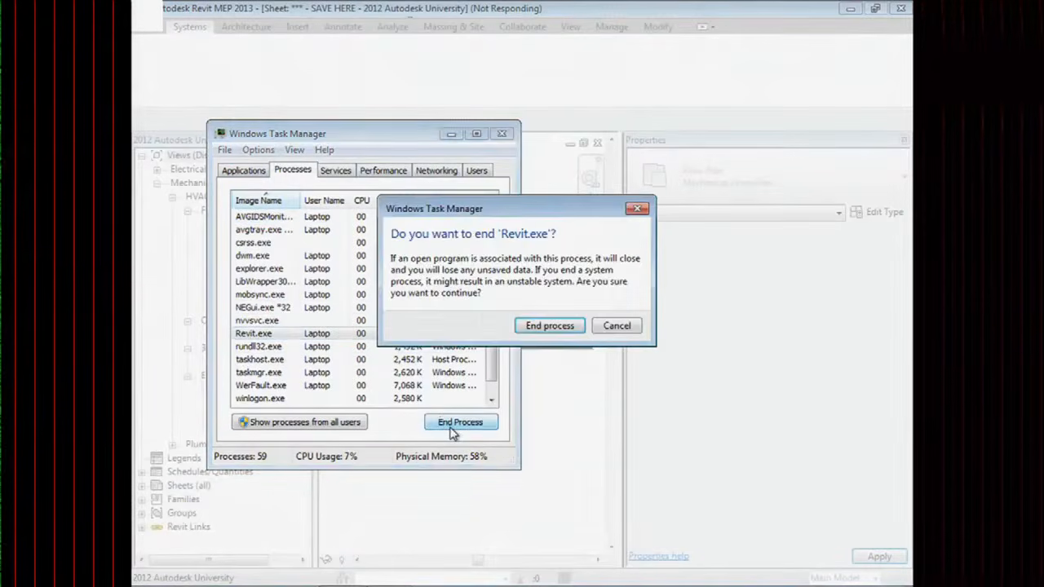
pyautogui.click(546, 326)
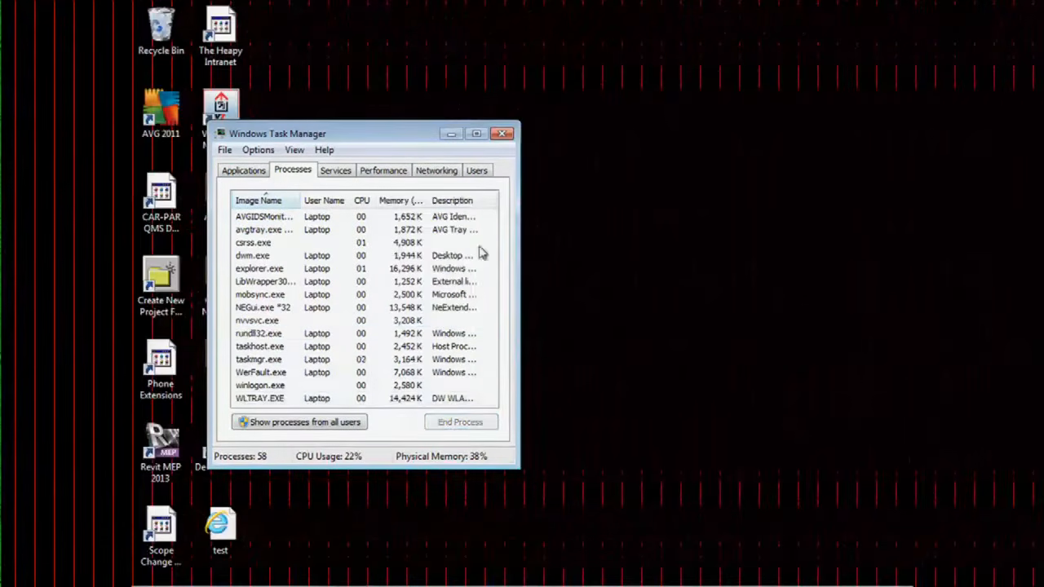
pyautogui.click(503, 133)
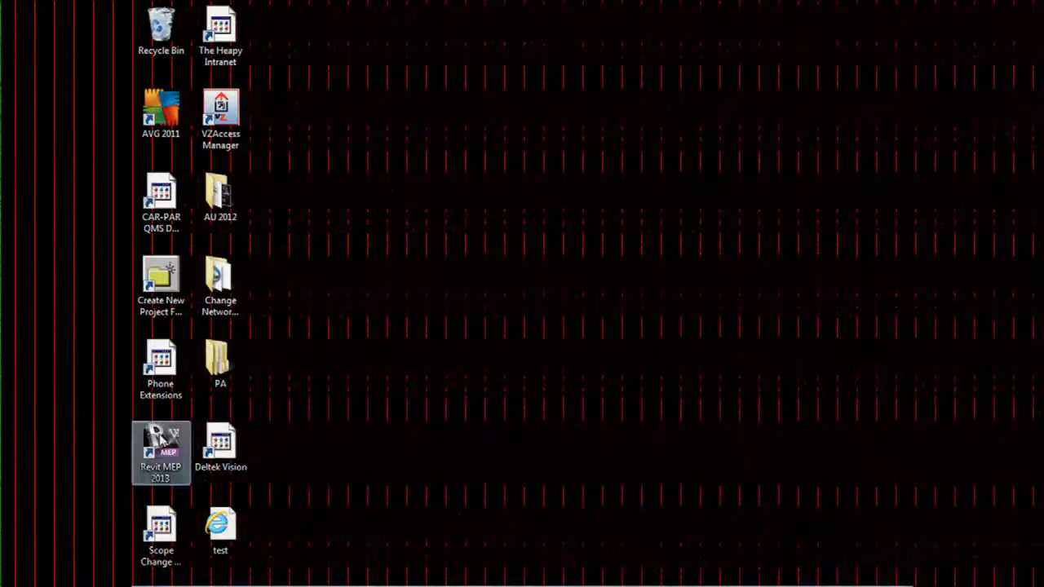
# Relaunch Revit MEP 2013 from its desktop shortcut.
pyautogui.doubleClick(160, 447)
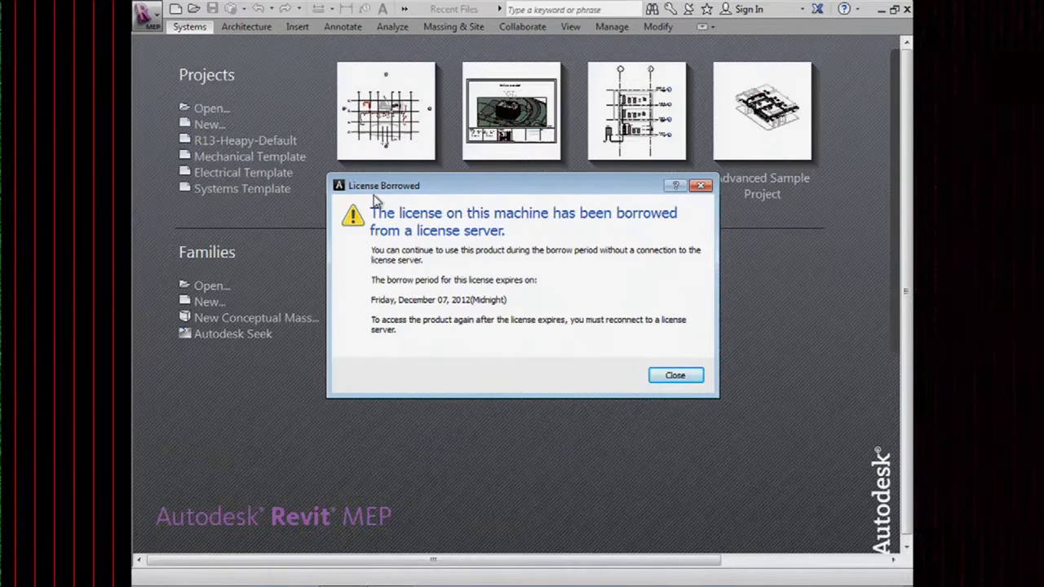
# Dismiss the License Borrowed notice, reopen the 2012 Autodesk University project, and open Level 2 - HVAC.
pyautogui.click(675, 376)
pyautogui.click(369, 188)
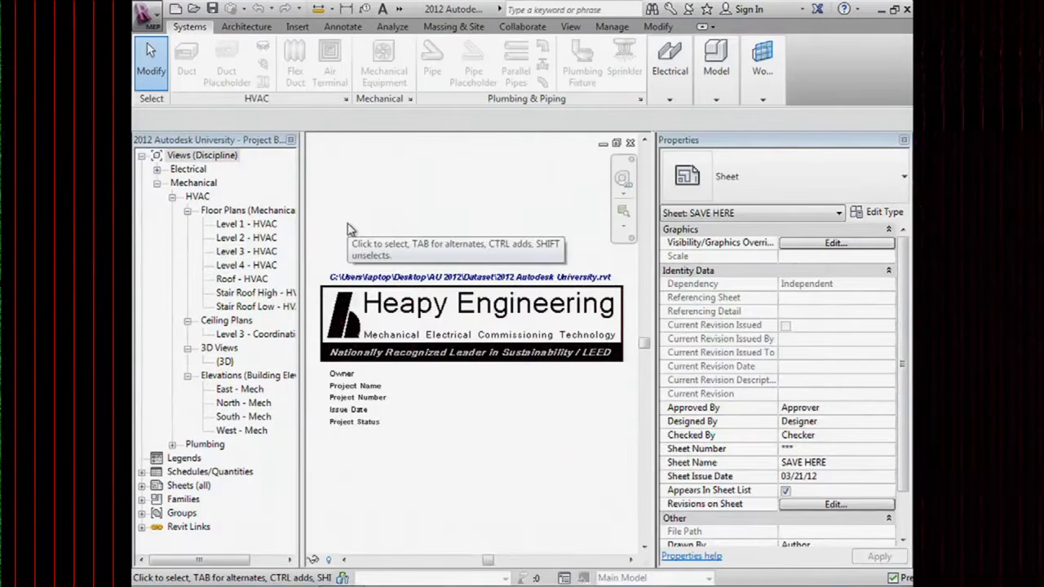
pyautogui.doubleClick(238, 237)
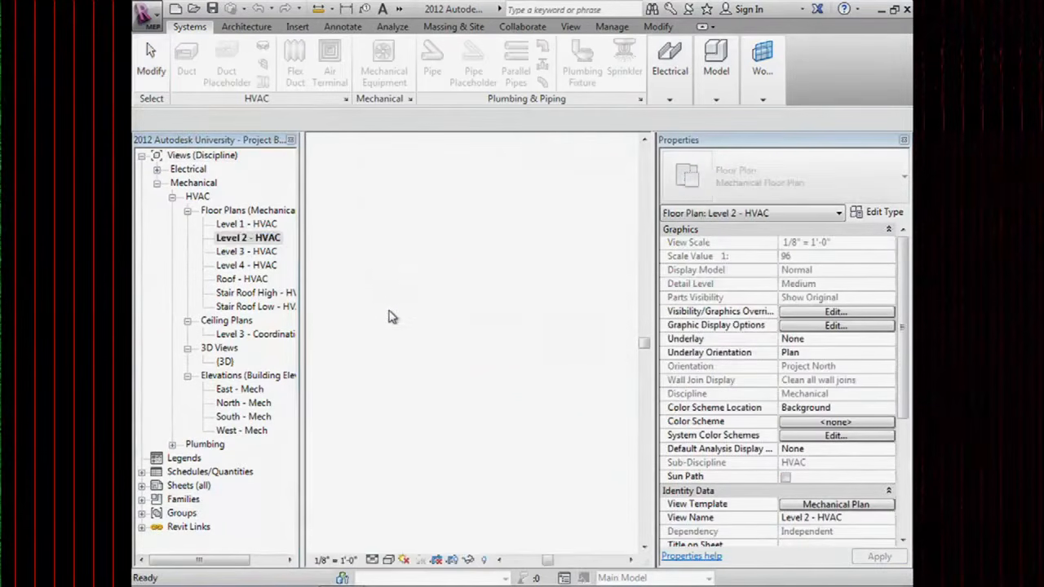
# Show pipe disconnects on the reopened plan and centre the vertical pipe run.
pyautogui.scroll(4, 473, 309)
pyautogui.scroll(3, 534, 410)
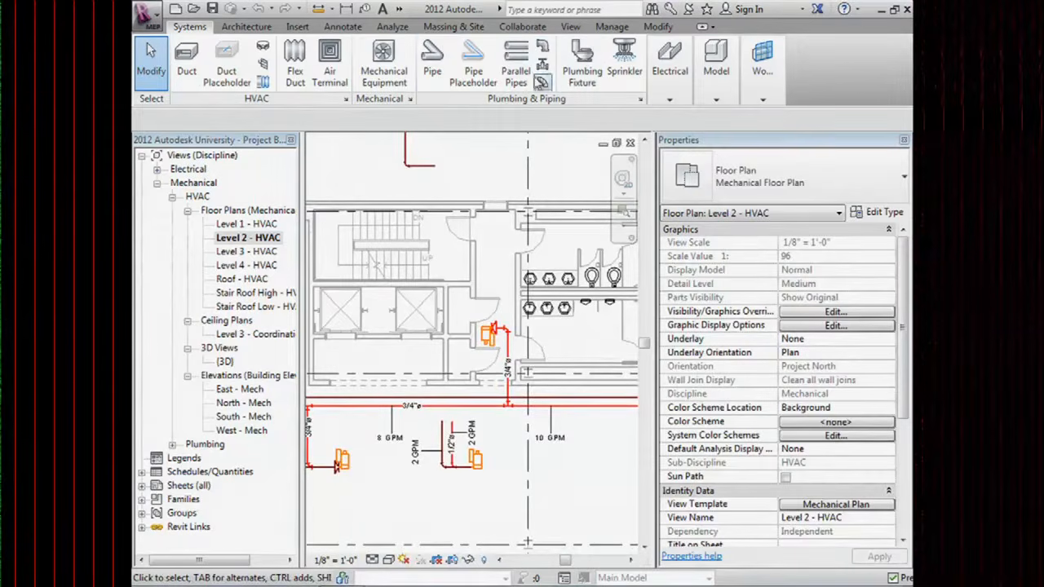
pyautogui.click(393, 26)
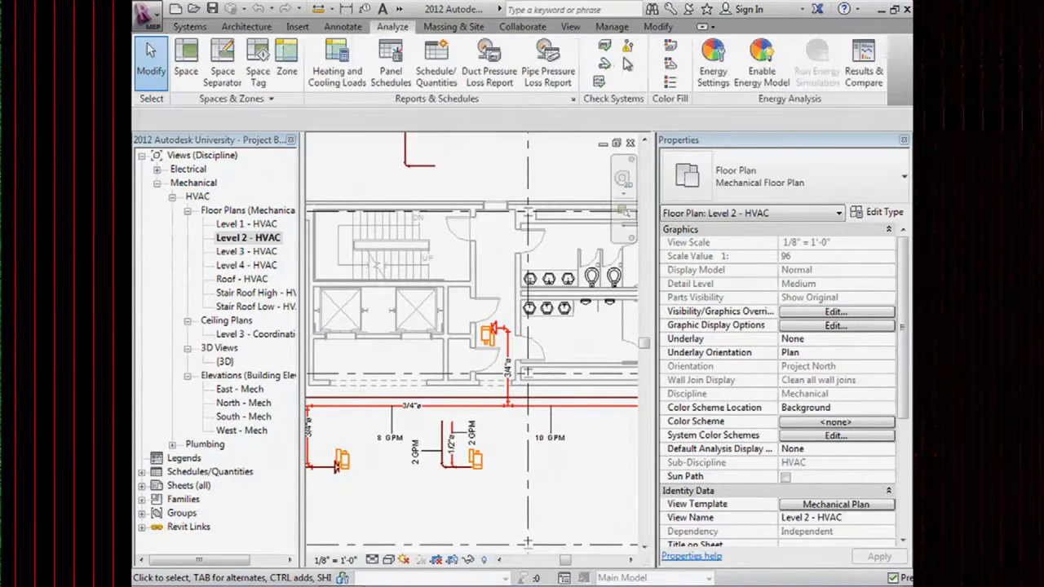
pyautogui.click(624, 64)
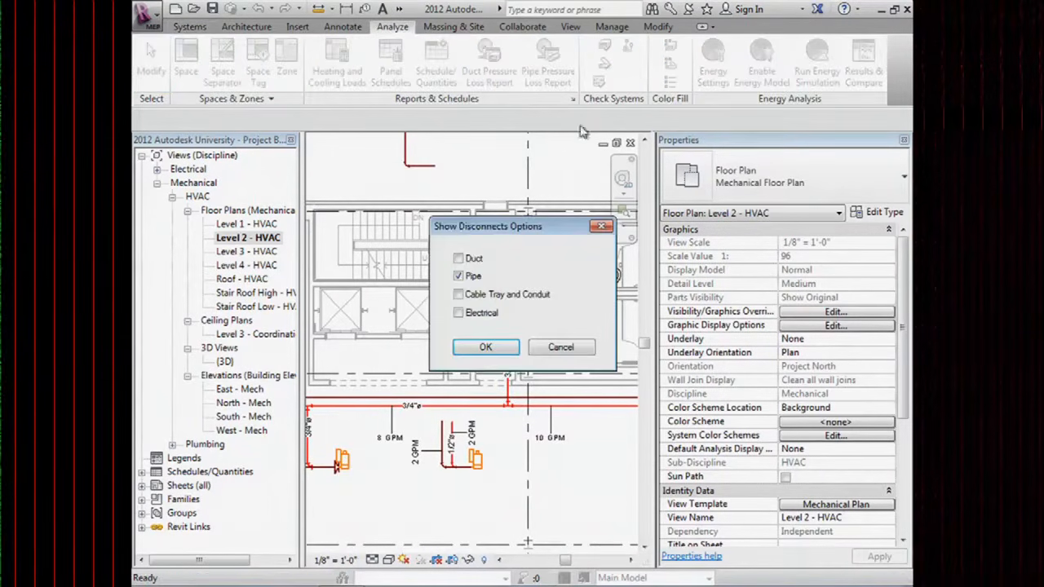
pyautogui.click(485, 349)
pyautogui.scroll(3, 432, 186)
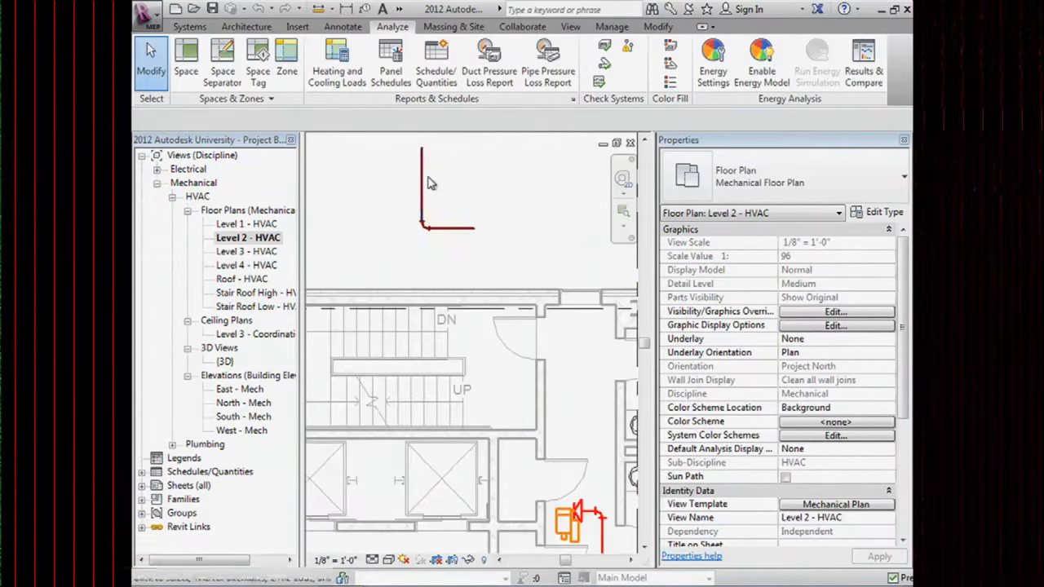
pyautogui.click(421, 164)
pyautogui.moveTo(429, 179); pyautogui.dragTo(444, 239, button='middle')
pyautogui.click(494, 148)
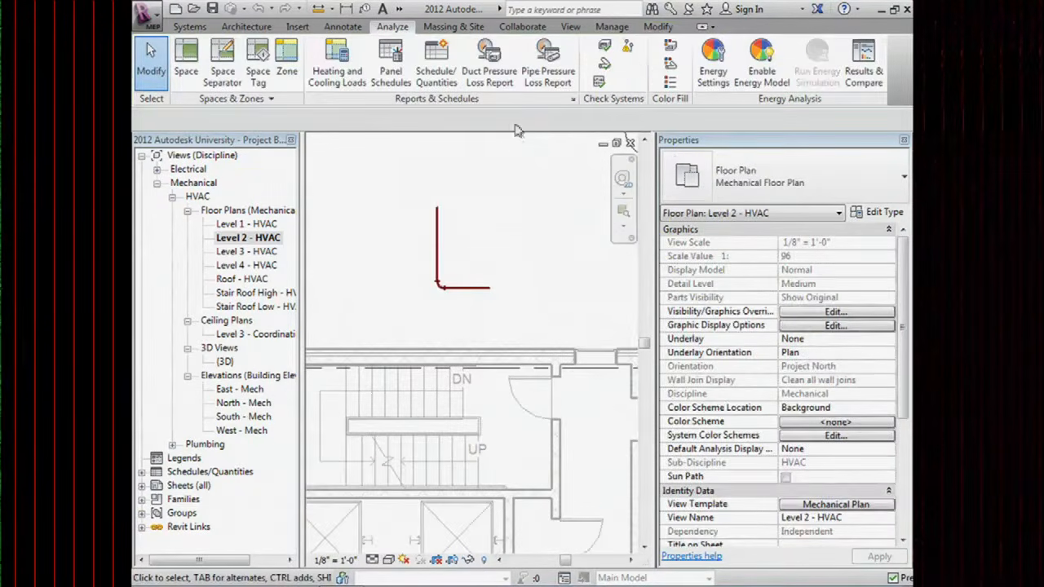
# Toggle pipe disconnect checking off and on, then review warnings near the 2 GPM branch.
pyautogui.click(627, 48)
pyautogui.click(458, 276)
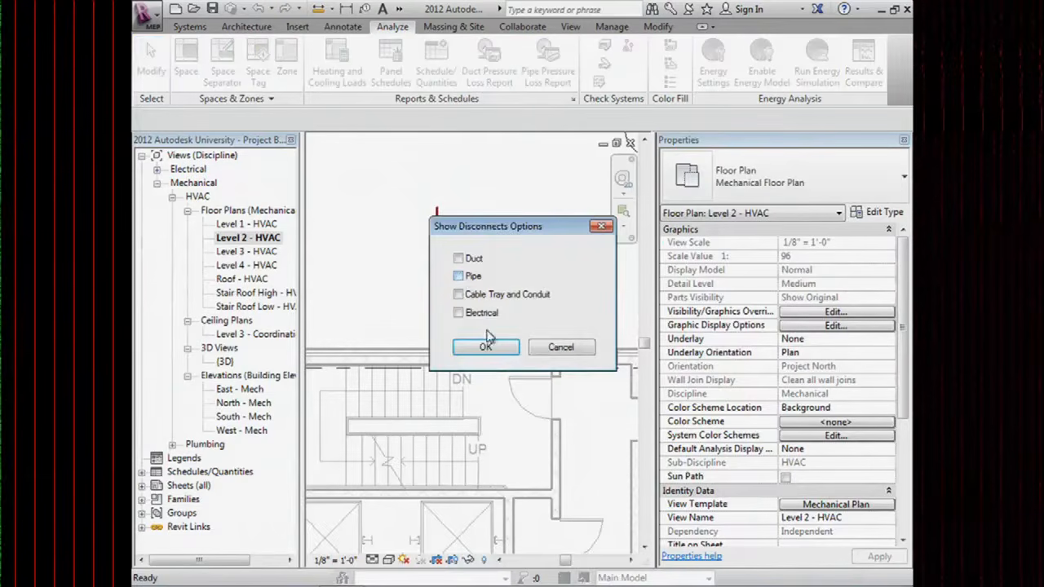
pyautogui.click(485, 346)
pyautogui.click(628, 48)
pyautogui.click(459, 277)
pyautogui.click(486, 347)
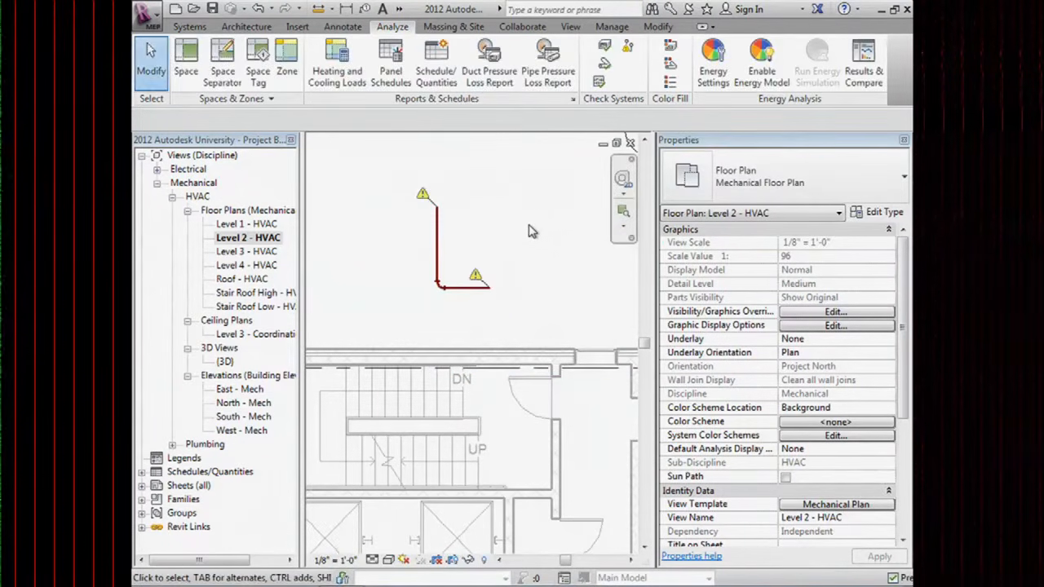
pyautogui.scroll(2, 422, 217)
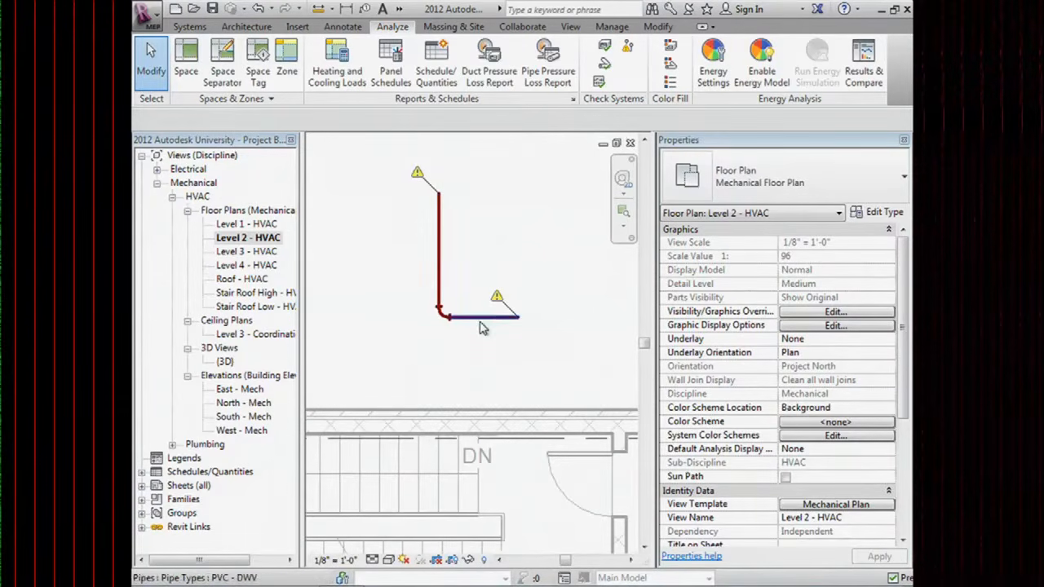
pyautogui.scroll(-2, 481, 298)
pyautogui.moveTo(515, 530); pyautogui.dragTo(445, 317, button='middle')
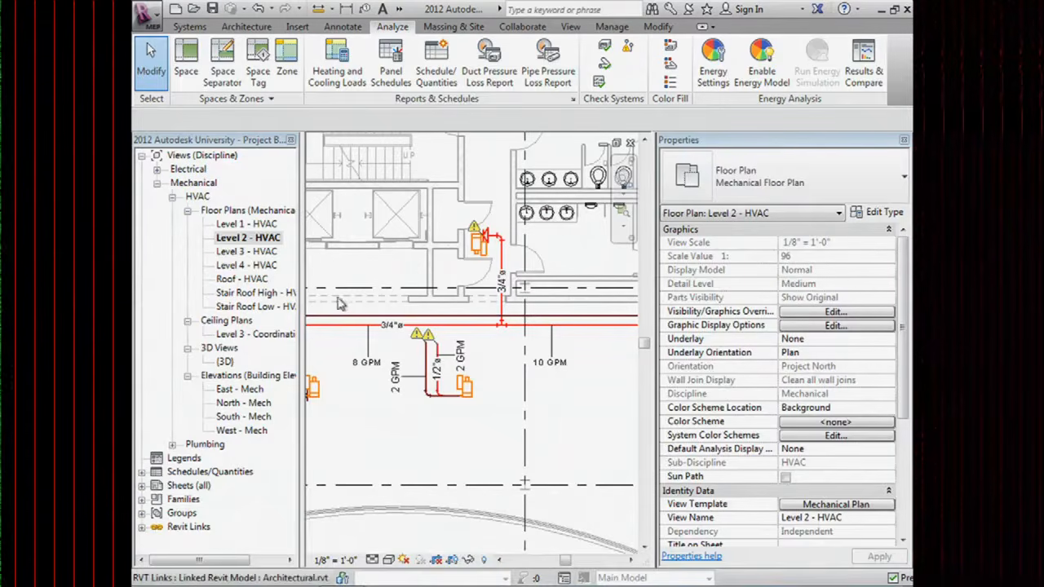
# Open the Level 3 - HVAC floor plan and bring more of its ductwork into view.
pyautogui.click(246, 251)
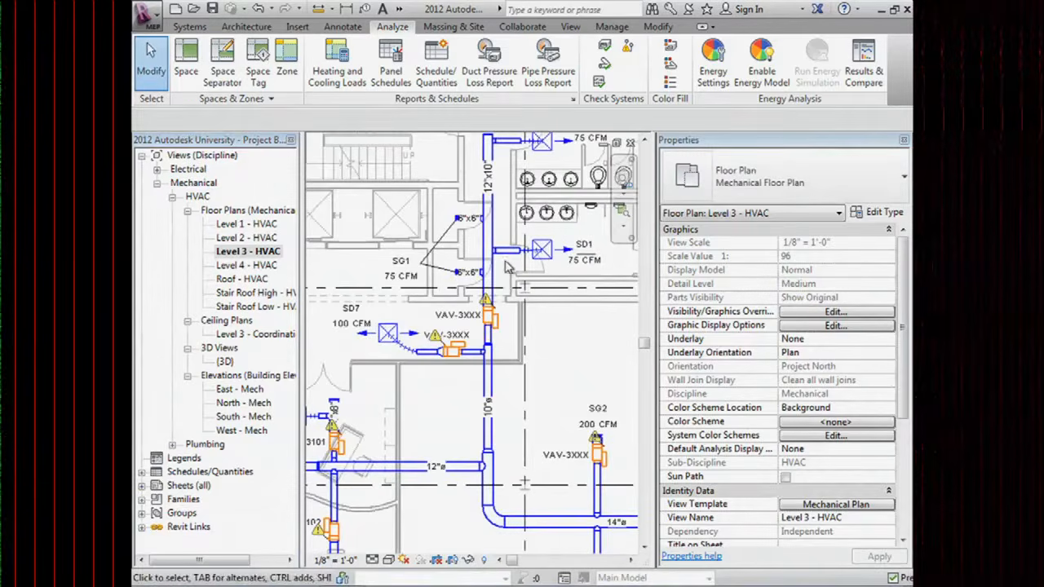
pyautogui.scroll(-3, 506, 269)
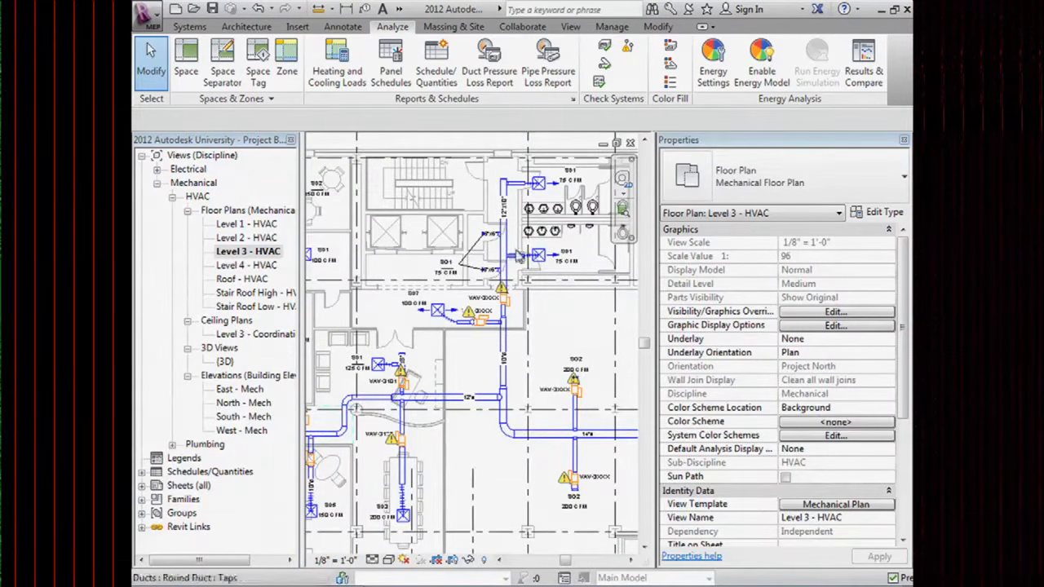
pyautogui.scroll(-2, 503, 279)
pyautogui.moveTo(415, 369); pyautogui.dragTo(481, 318, button='middle')
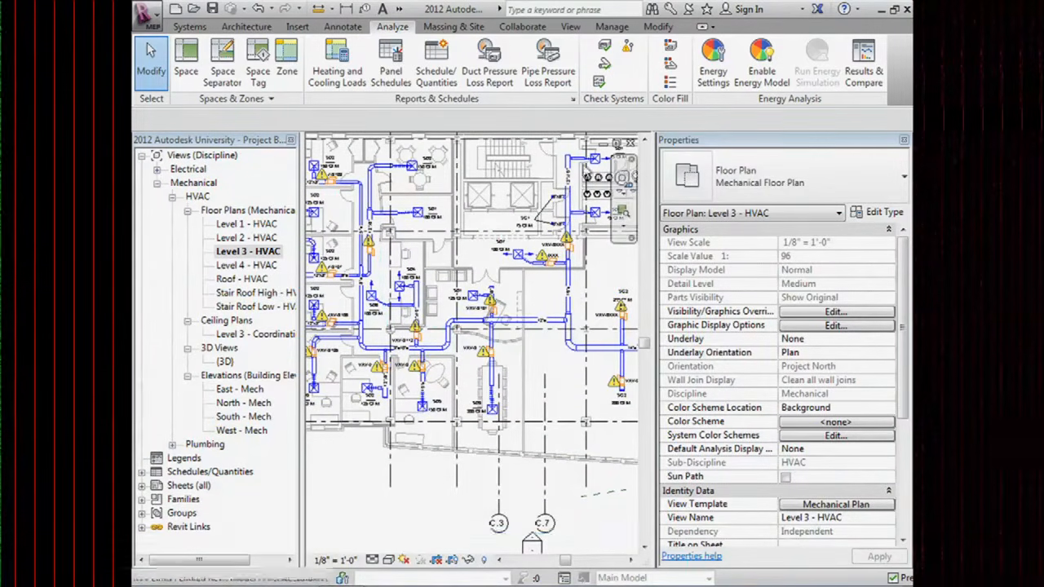
# Run Show Disconnects for ducts only, with Pipe unchecked, and pan across the plan.
pyautogui.click(628, 46)
pyautogui.click(458, 276)
pyautogui.click(473, 347)
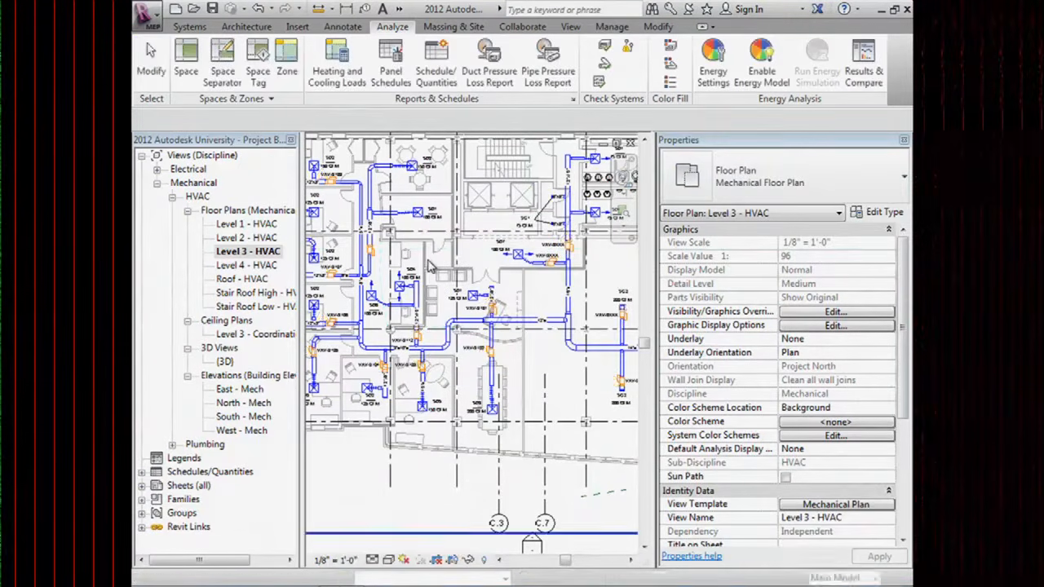
pyautogui.moveTo(358, 383); pyautogui.dragTo(412, 392, button='middle')
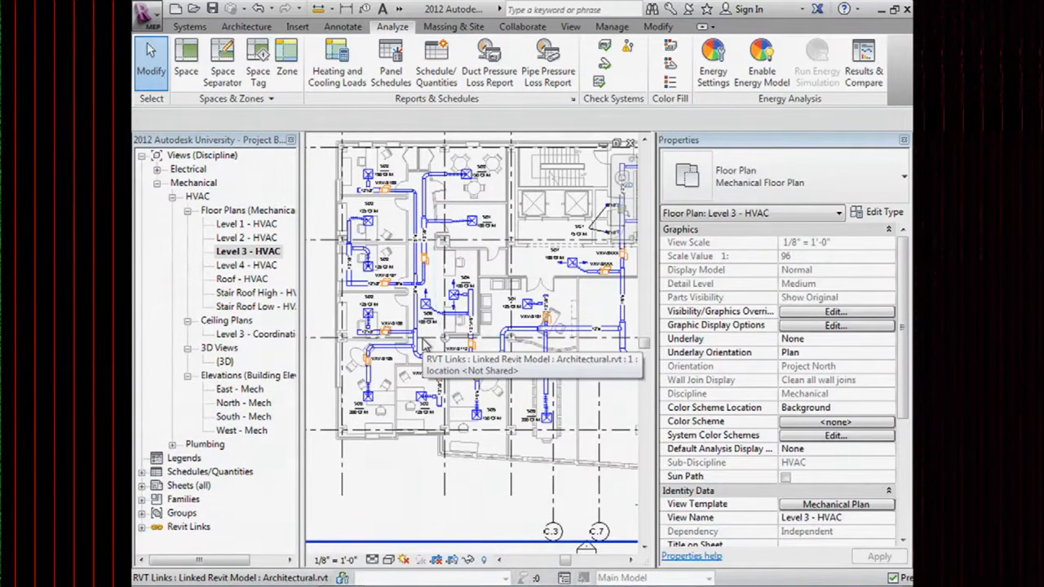
pyautogui.scroll(5, 398, 317)
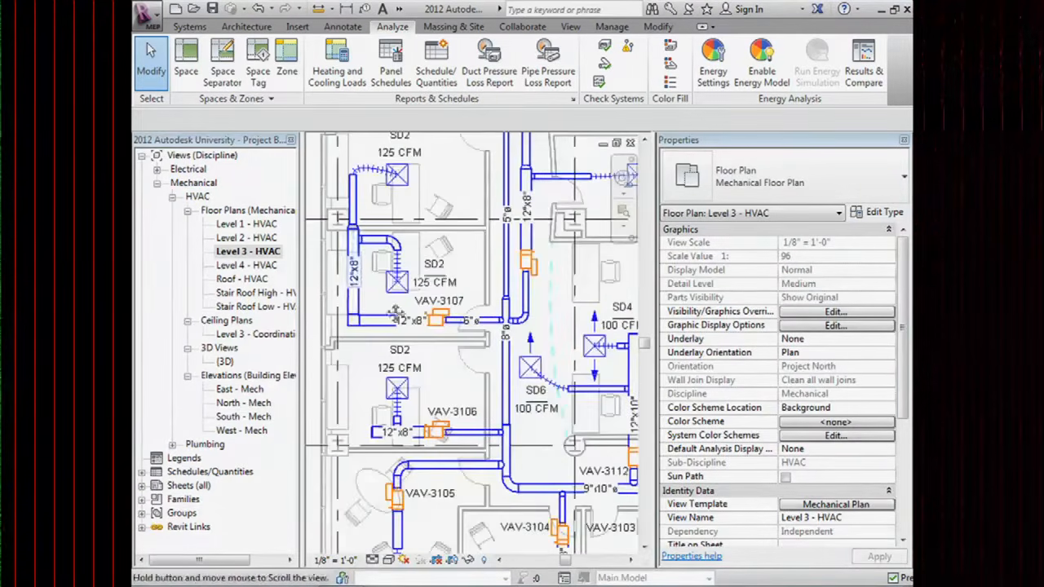
pyautogui.moveTo(359, 258); pyautogui.dragTo(395, 314, button='middle')
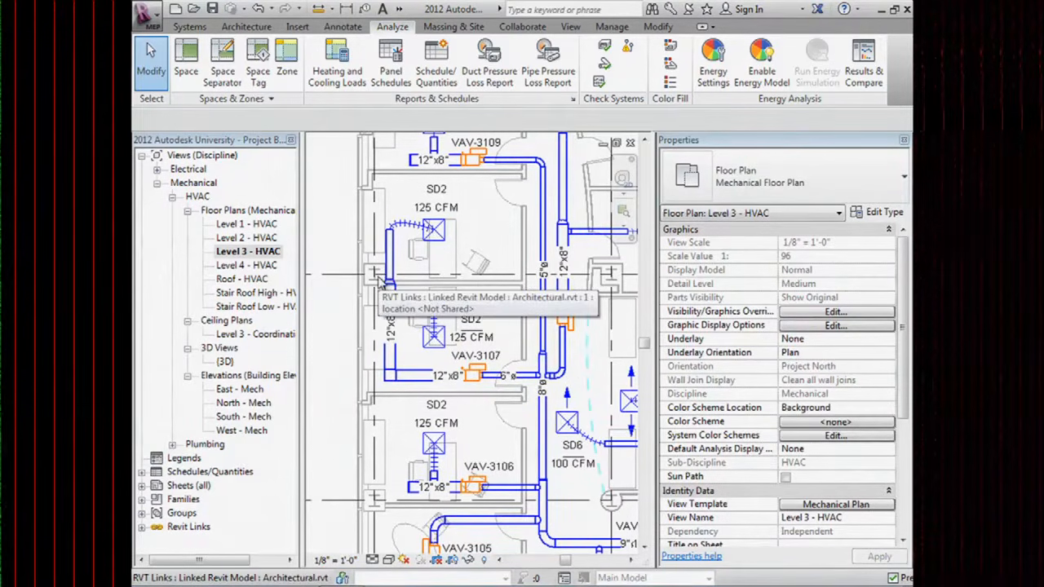
pyautogui.scroll(3, 383, 290)
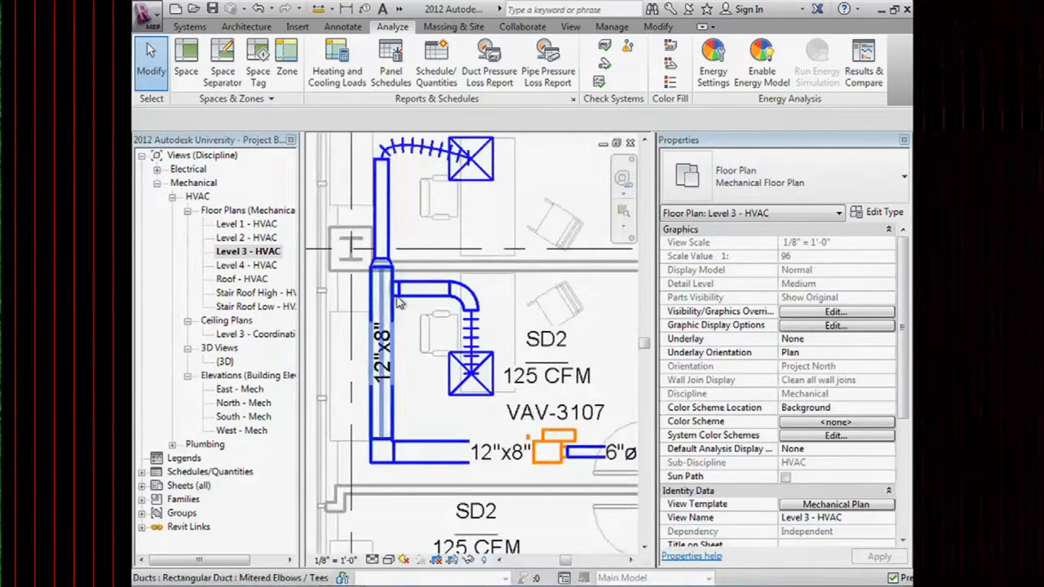
pyautogui.click(392, 287)
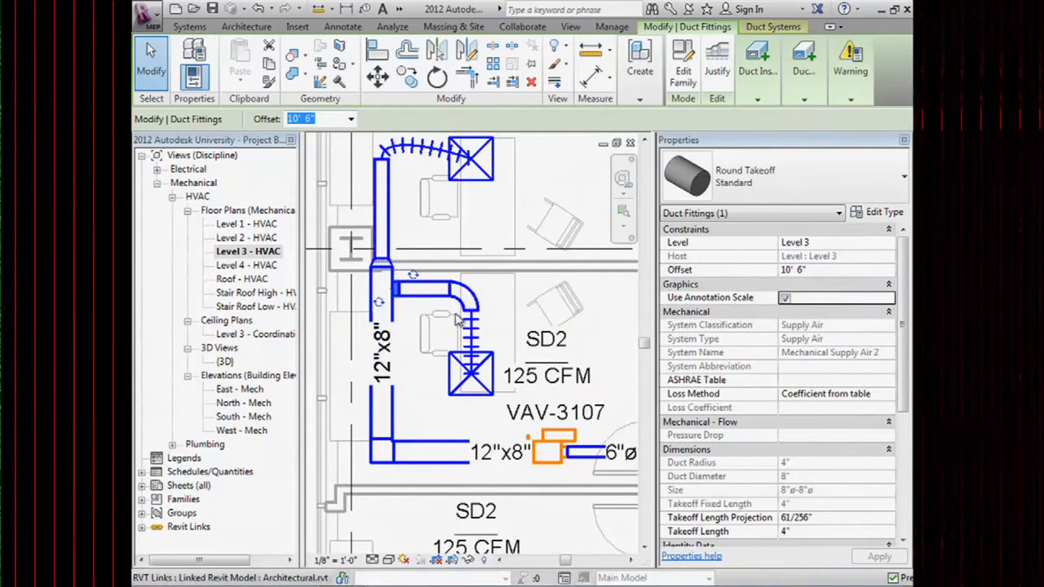
pyautogui.moveTo(848, 59)
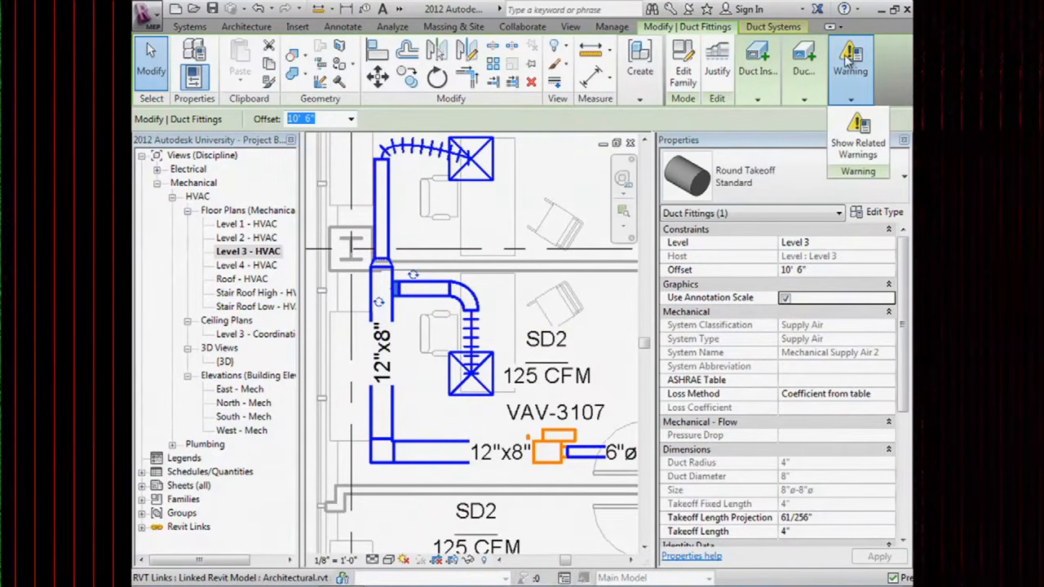
pyautogui.click(853, 143)
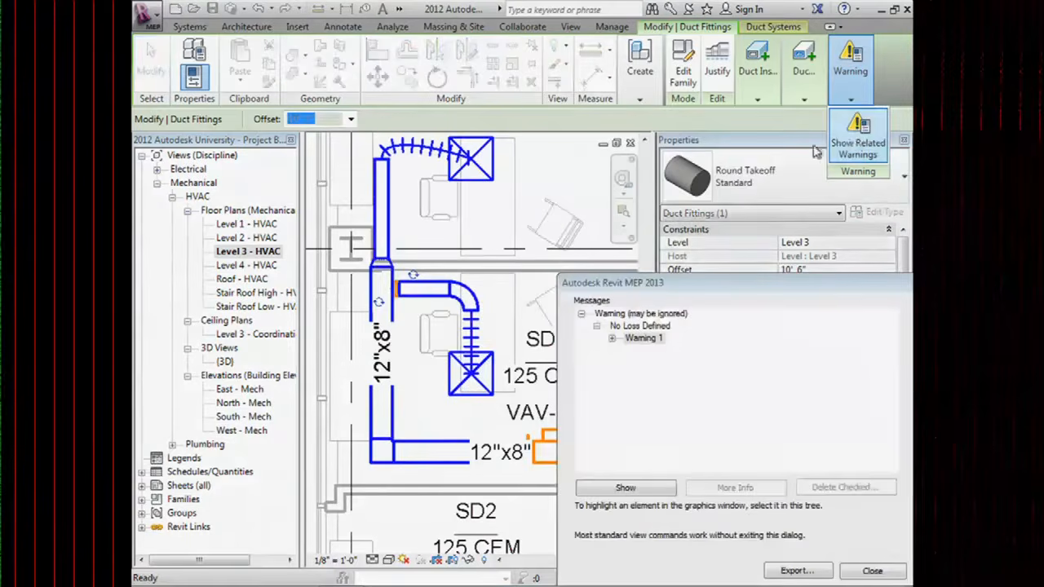
pyautogui.moveTo(747, 285); pyautogui.dragTo(511, 128)
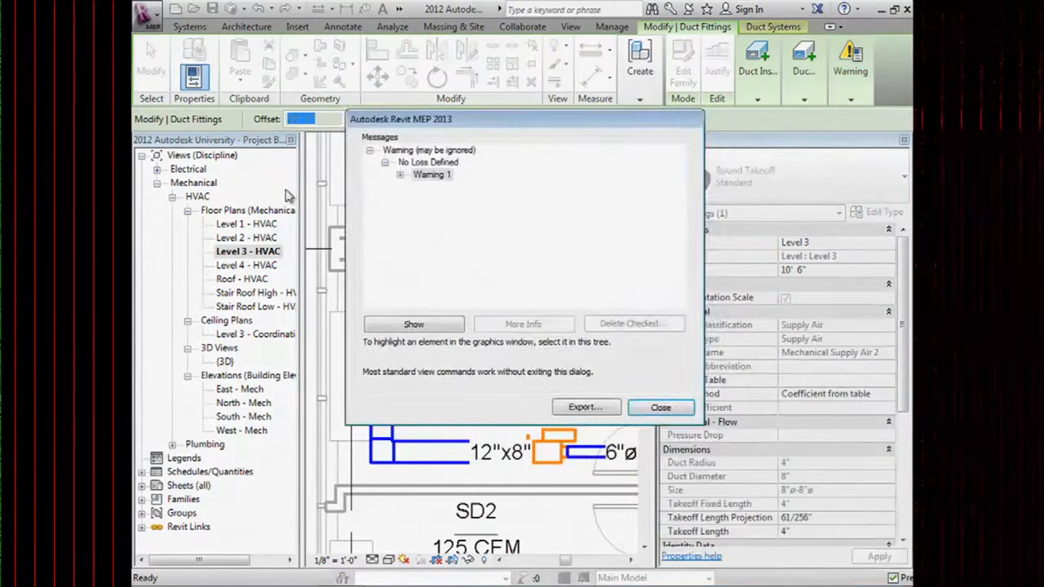
pyautogui.click(400, 177)
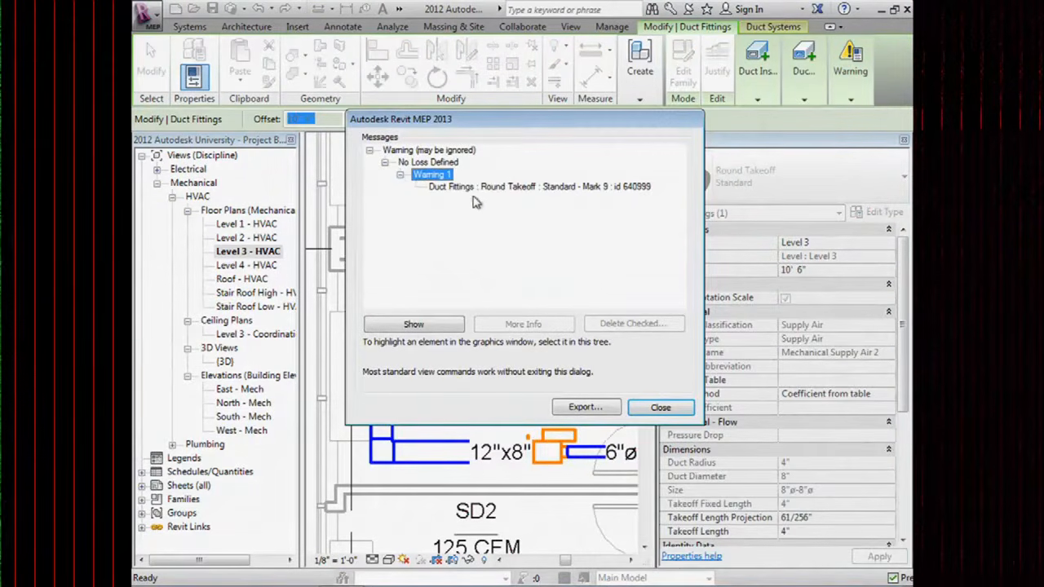
pyautogui.moveTo(475, 125); pyautogui.dragTo(575, 142)
pyautogui.click(654, 202)
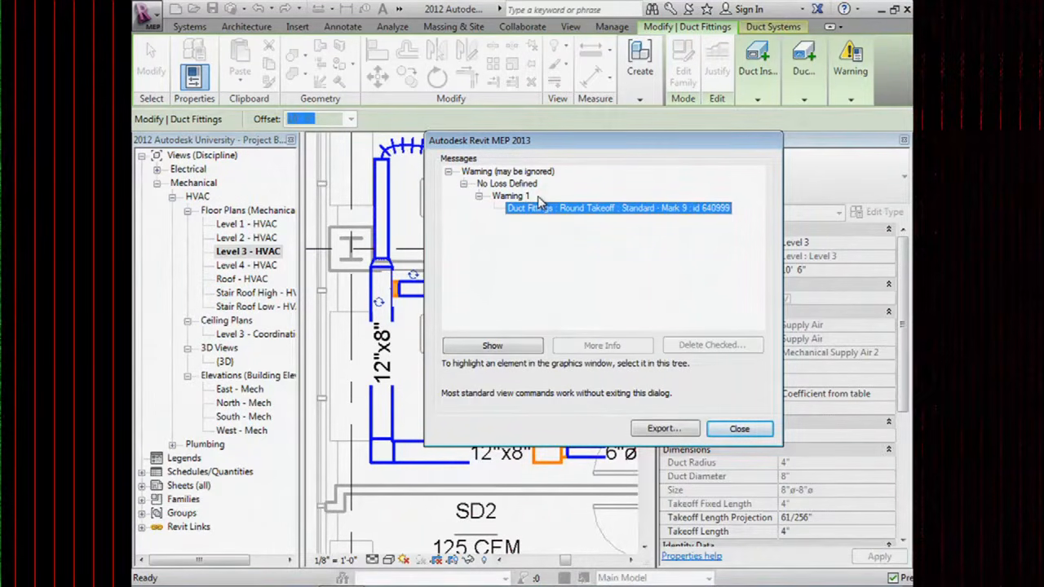
pyautogui.click(739, 430)
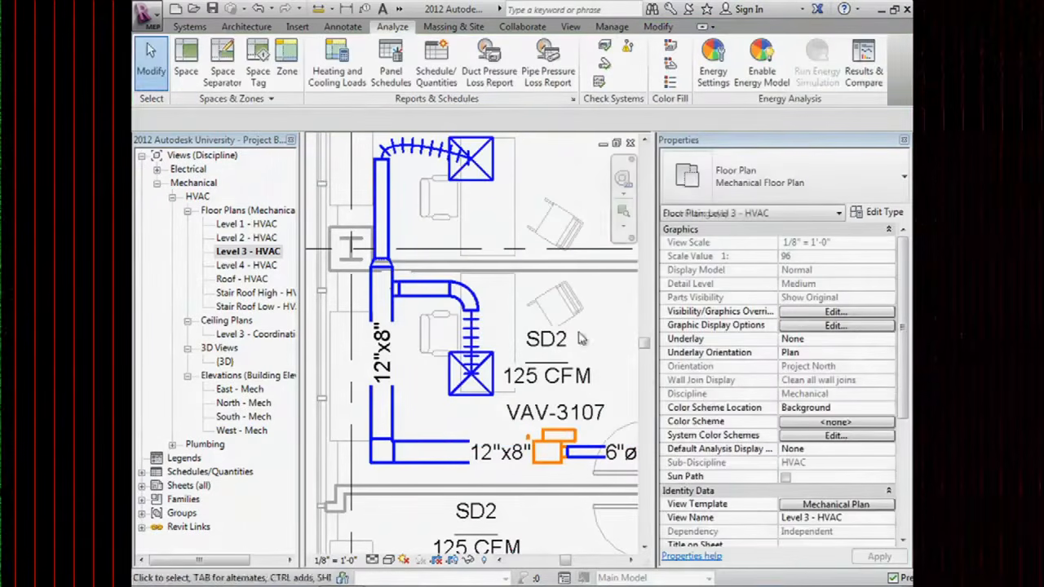
# Select the round takeoff near VAV-3107 and set its Loss Method to Specific Loss.
pyautogui.click(399, 290)
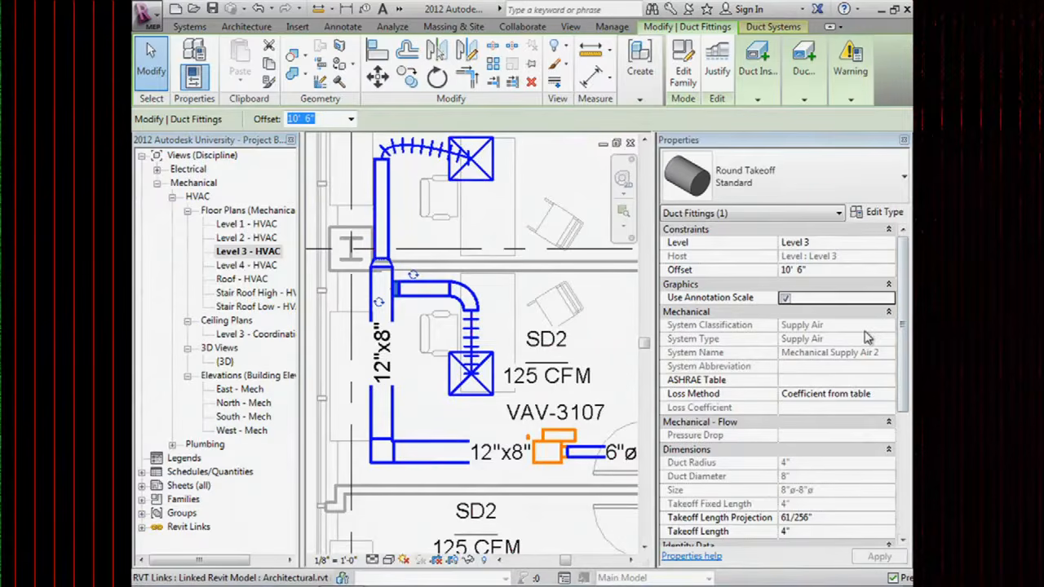
pyautogui.click(832, 397)
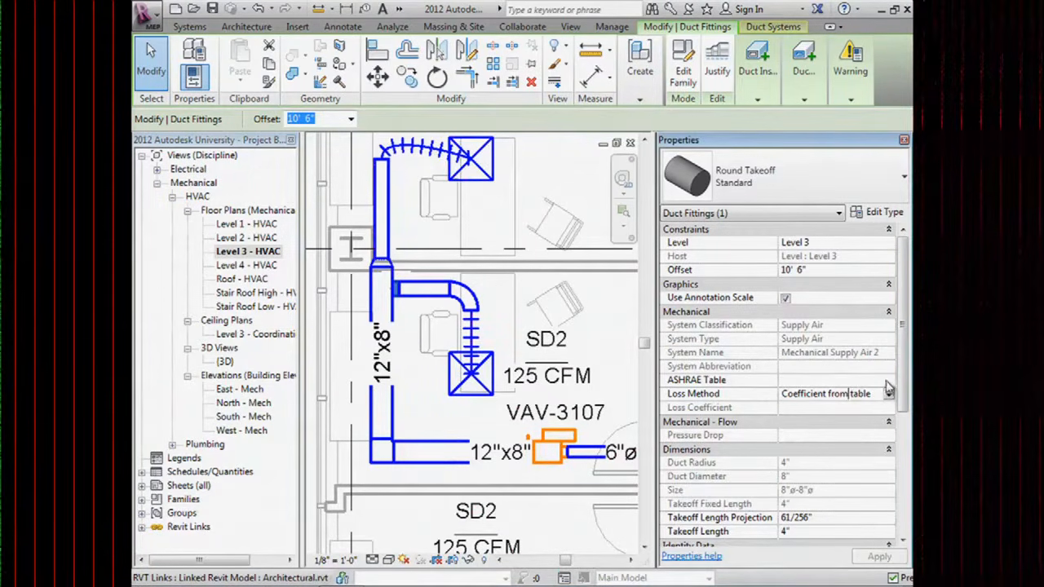
pyautogui.click(885, 380)
pyautogui.click(888, 381)
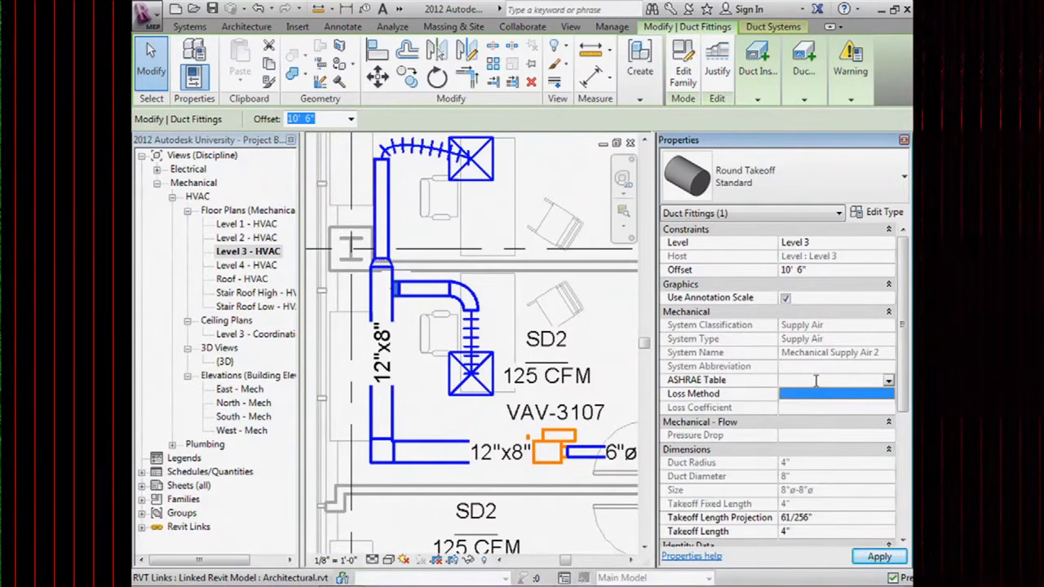
pyautogui.click(813, 380)
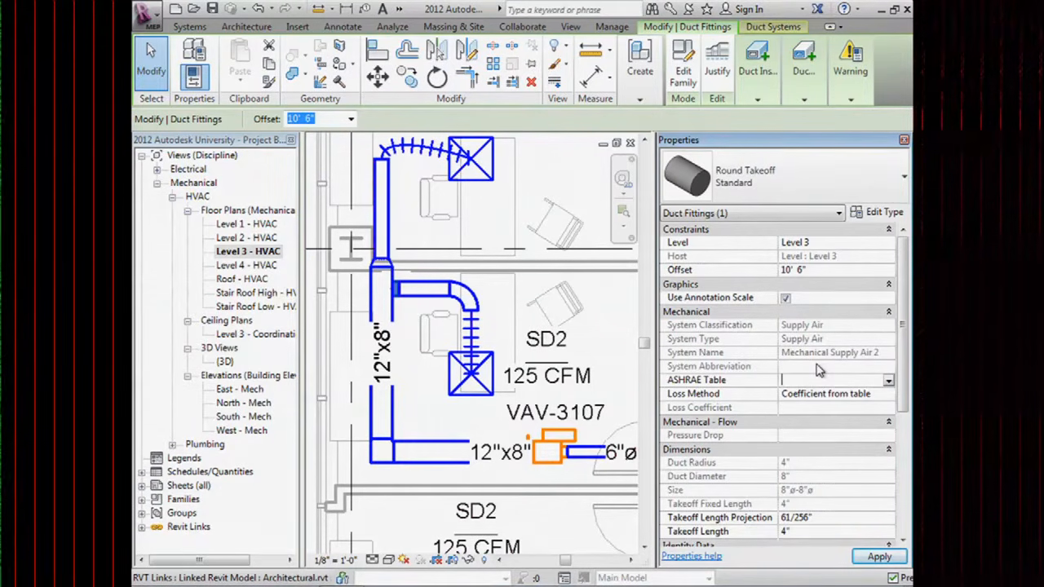
pyautogui.click(863, 395)
pyautogui.click(888, 394)
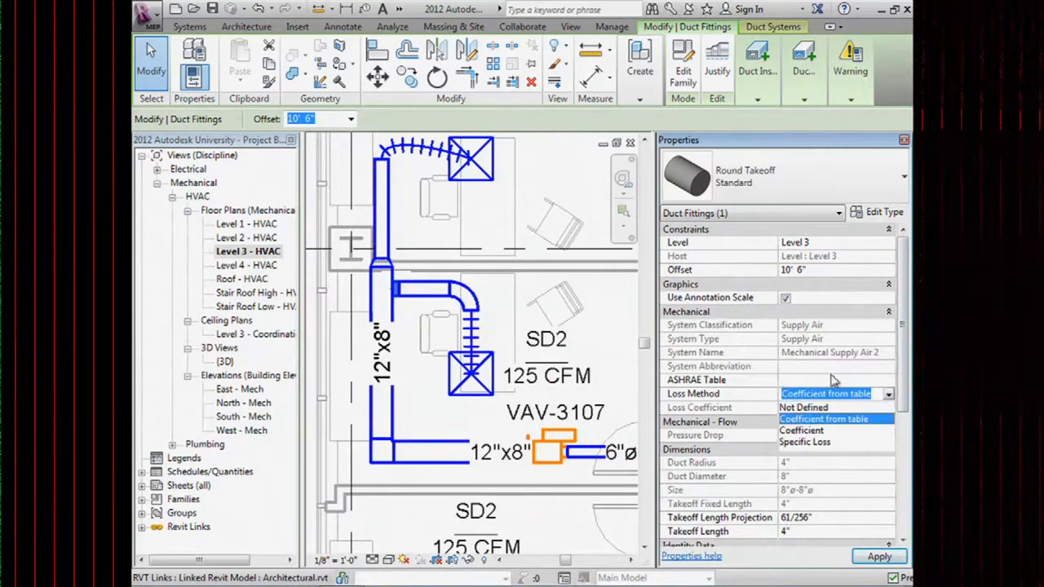
pyautogui.click(804, 443)
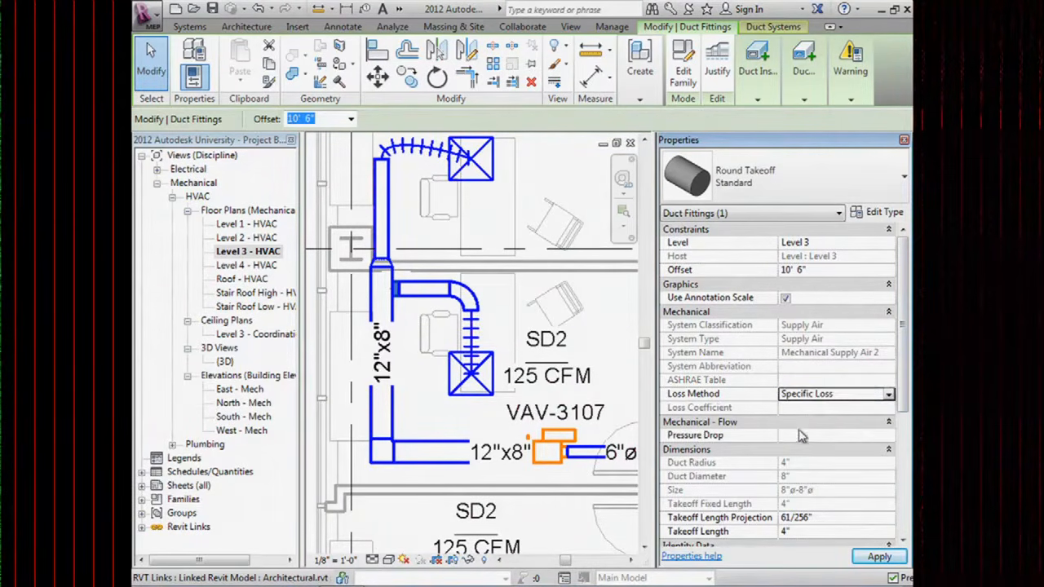
# Enter a Pressure Drop of 1 in-wg for the takeoff and recentre the plan on the branch.
pyautogui.click(800, 433)
pyautogui.click(904, 474)
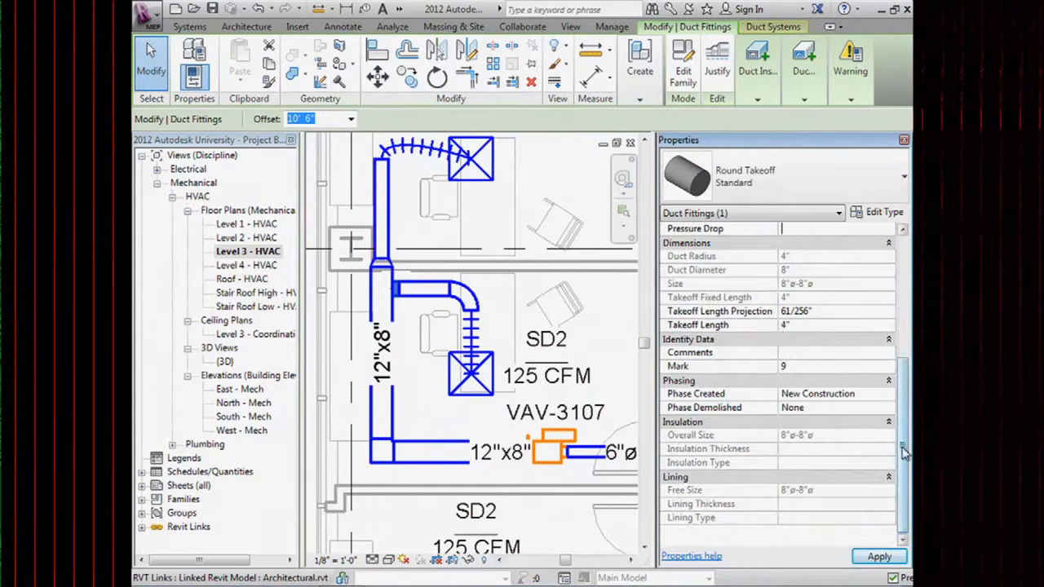
pyautogui.scroll(3, 904, 456)
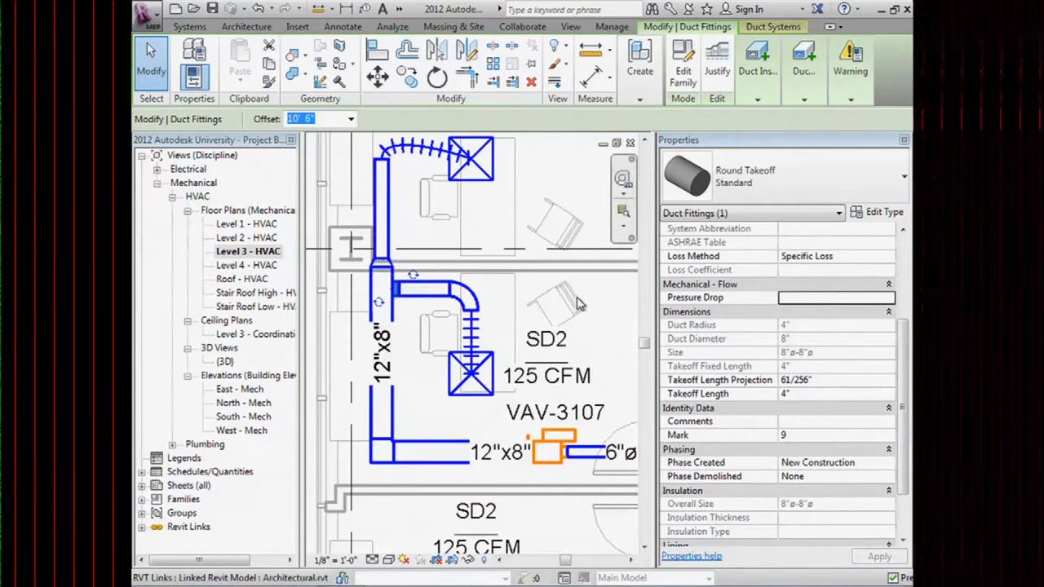
pyautogui.click(809, 298)
pyautogui.write('1')
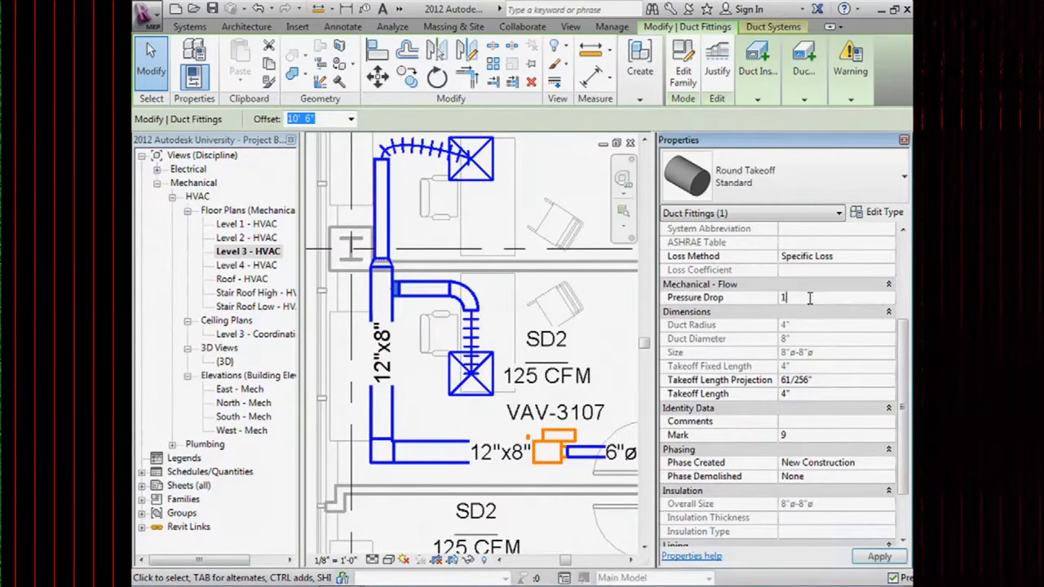
pyautogui.press('Return')
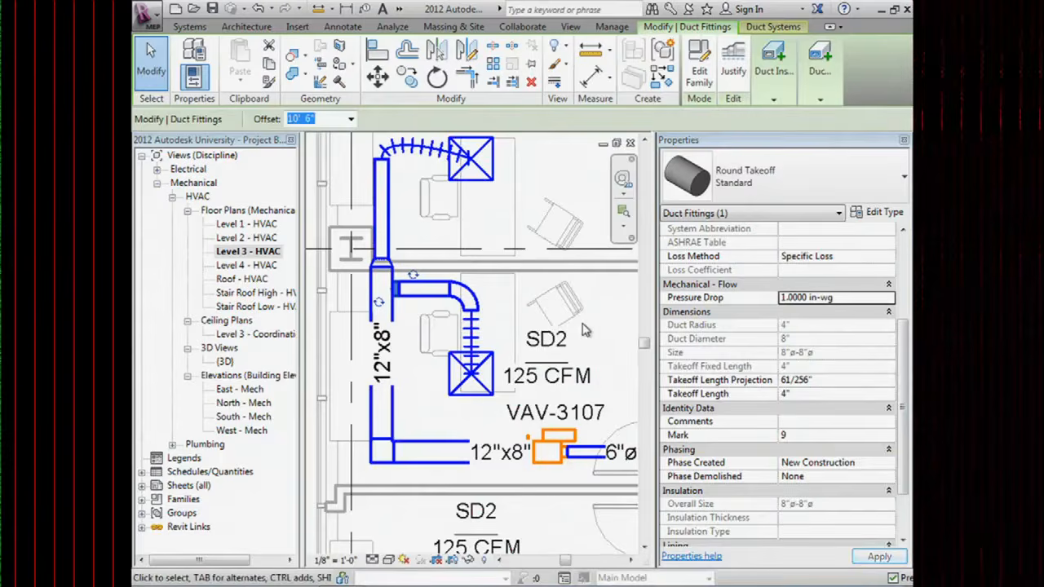
pyautogui.scroll(1, 534, 349)
pyautogui.scroll(-1, 534, 349)
pyautogui.moveTo(459, 301); pyautogui.dragTo(479, 338, button='middle')
pyautogui.scroll(-1, 479, 334)
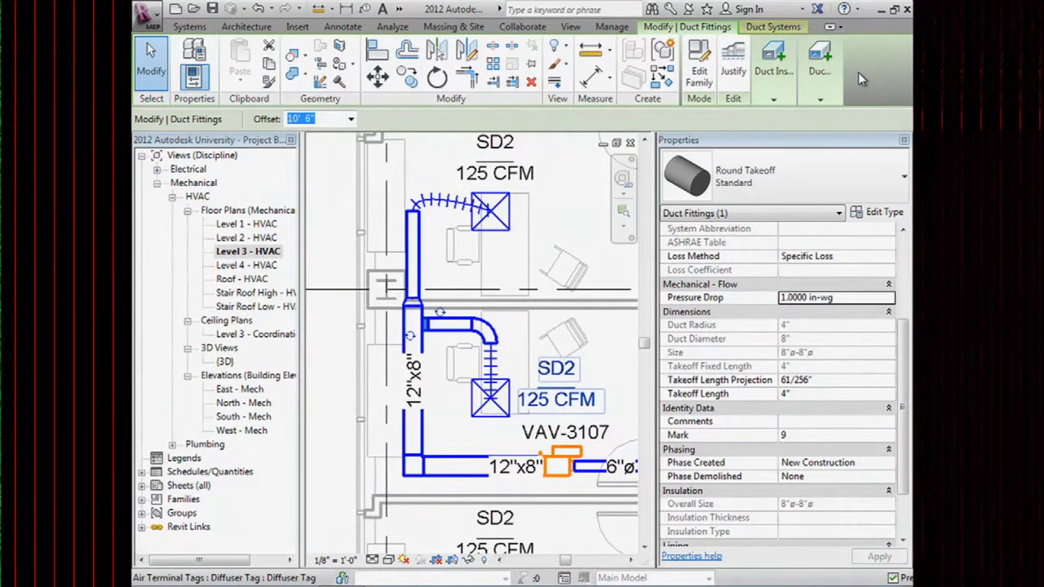
pyautogui.click(796, 86)
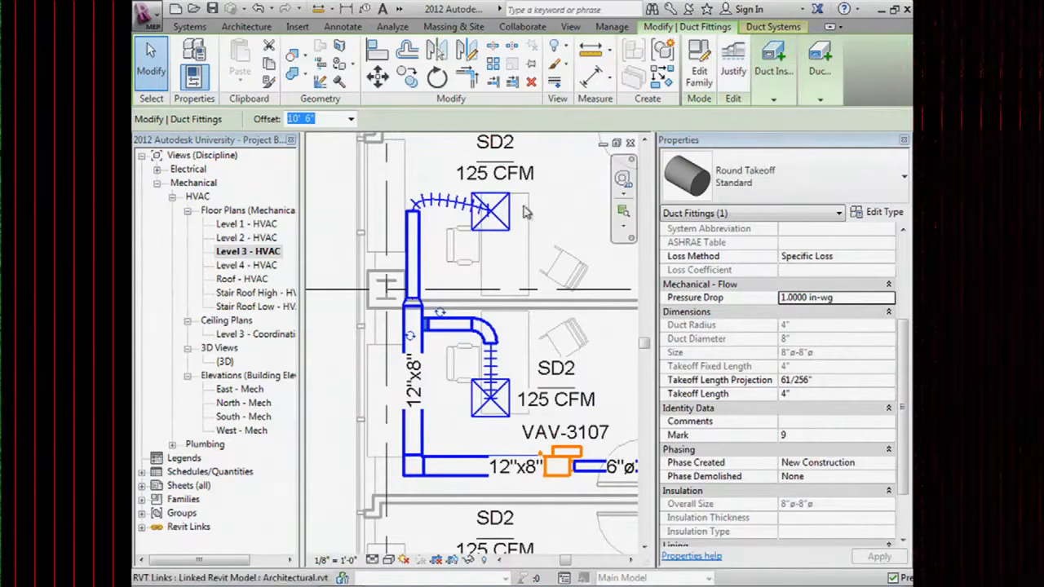
pyautogui.click(392, 26)
pyautogui.press('Escape')
pyautogui.scroll(-3, 451, 248)
pyautogui.moveTo(500, 358); pyautogui.dragTo(353, 273, button='middle')
pyautogui.scroll(1, 556, 334)
pyautogui.moveTo(556, 335); pyautogui.dragTo(638, 400, button='middle')
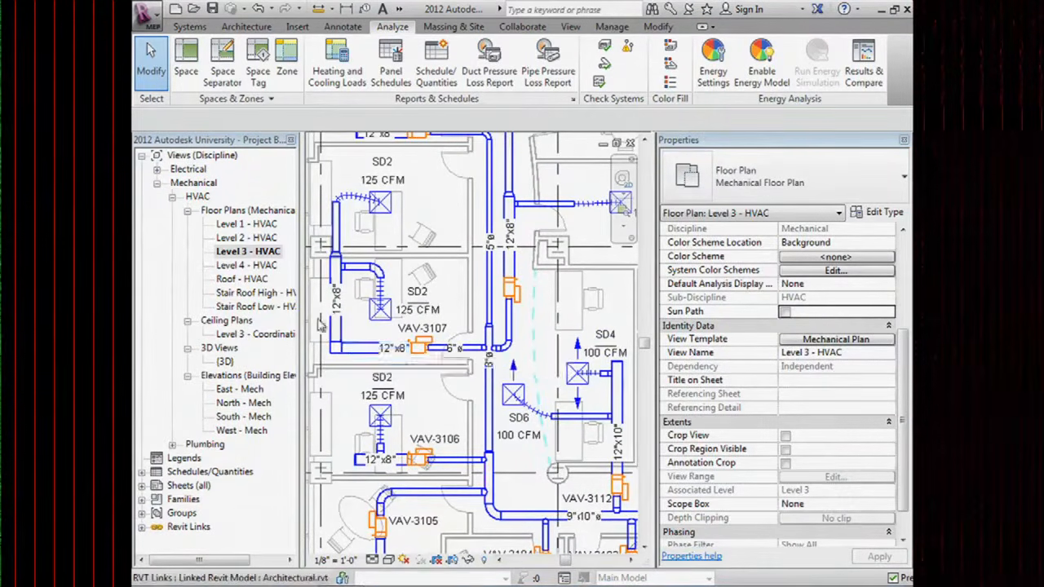
pyautogui.scroll(-1, 362, 342)
pyautogui.scroll(-4, 507, 380)
pyautogui.moveTo(548, 392); pyautogui.dragTo(420, 319, button='middle')
pyautogui.moveTo(526, 342); pyautogui.dragTo(453, 321, button='middle')
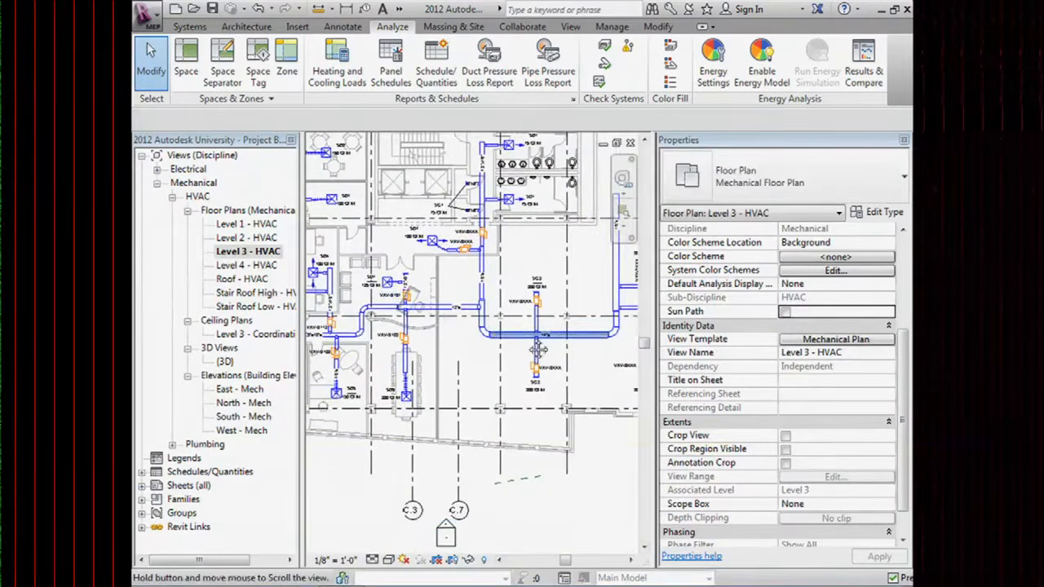
pyautogui.moveTo(580, 351); pyautogui.dragTo(460, 352, button='middle')
pyautogui.moveTo(480, 266); pyautogui.dragTo(493, 304, button='middle')
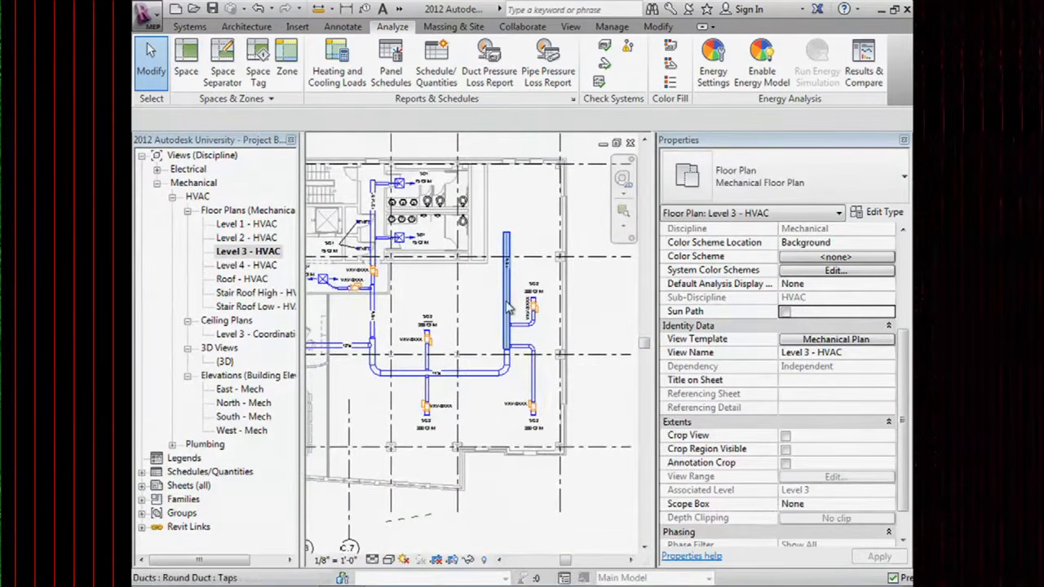
pyautogui.press('Tab')
pyautogui.click(506, 302)
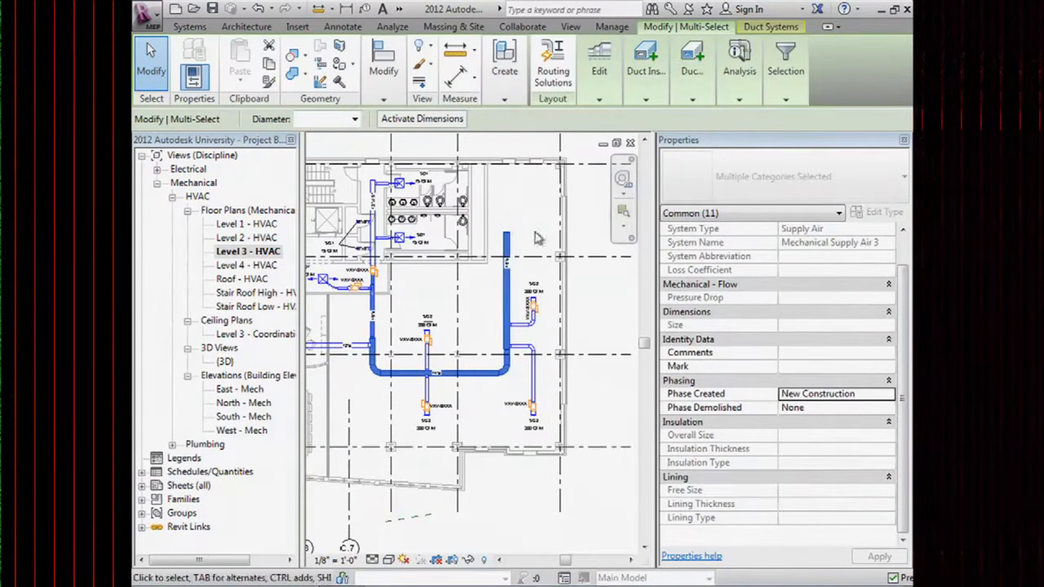
pyautogui.moveTo(739, 65)
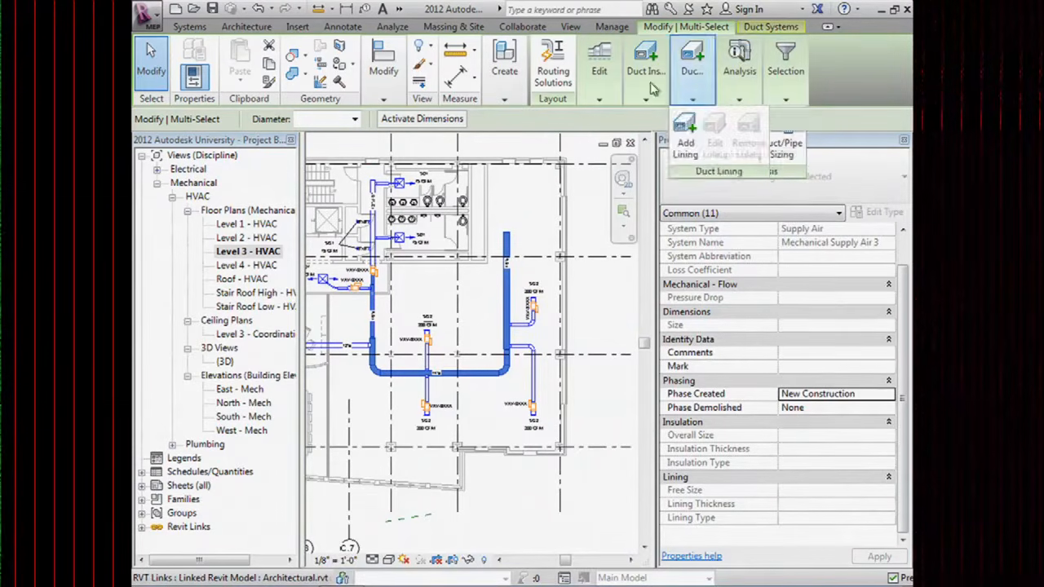
pyautogui.moveTo(640, 96)
pyautogui.moveTo(600, 96)
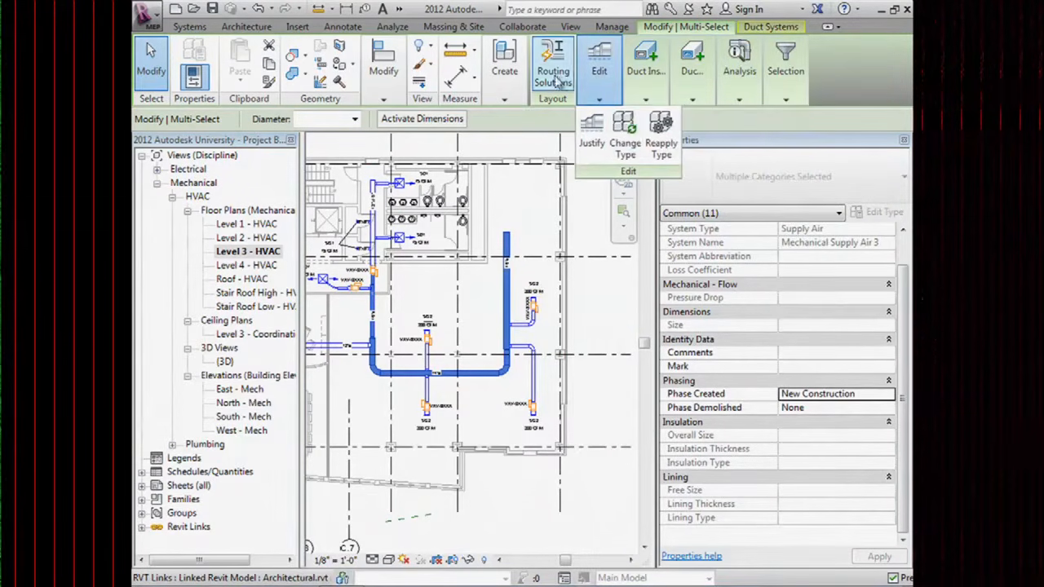
pyautogui.click(547, 217)
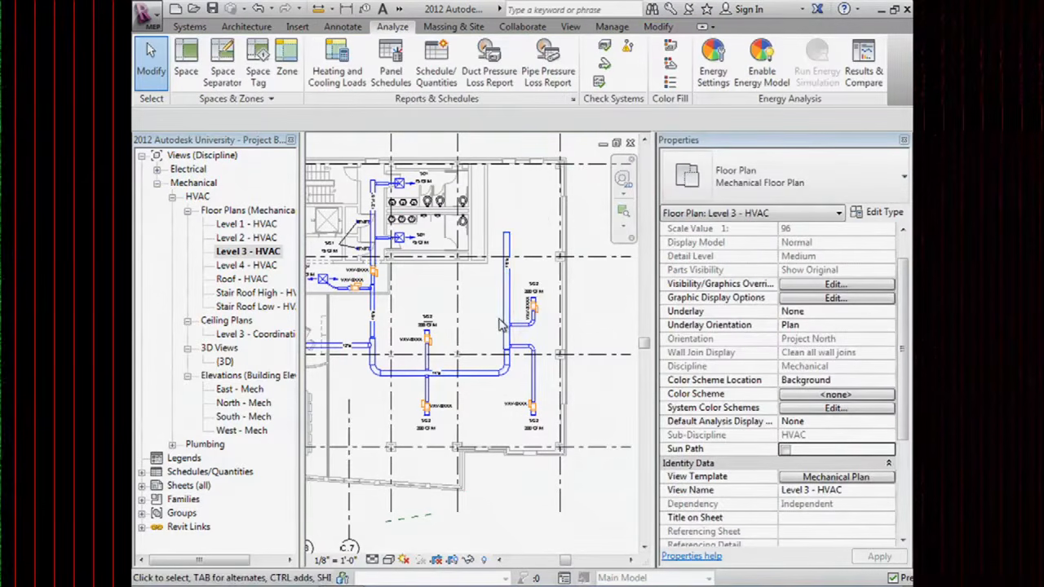
pyautogui.press('Tab')
pyautogui.press('Tab')
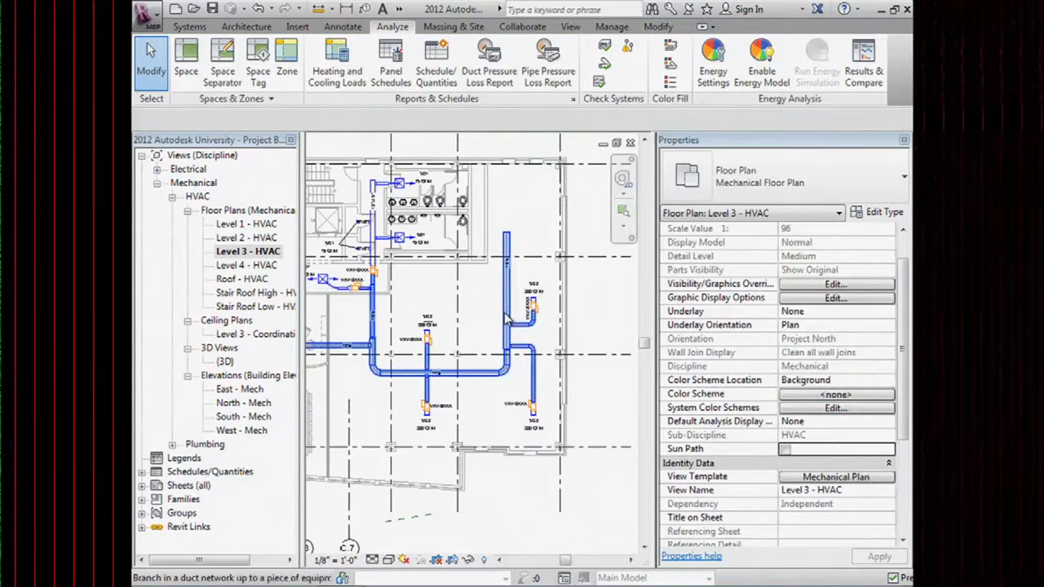
pyautogui.click(505, 321)
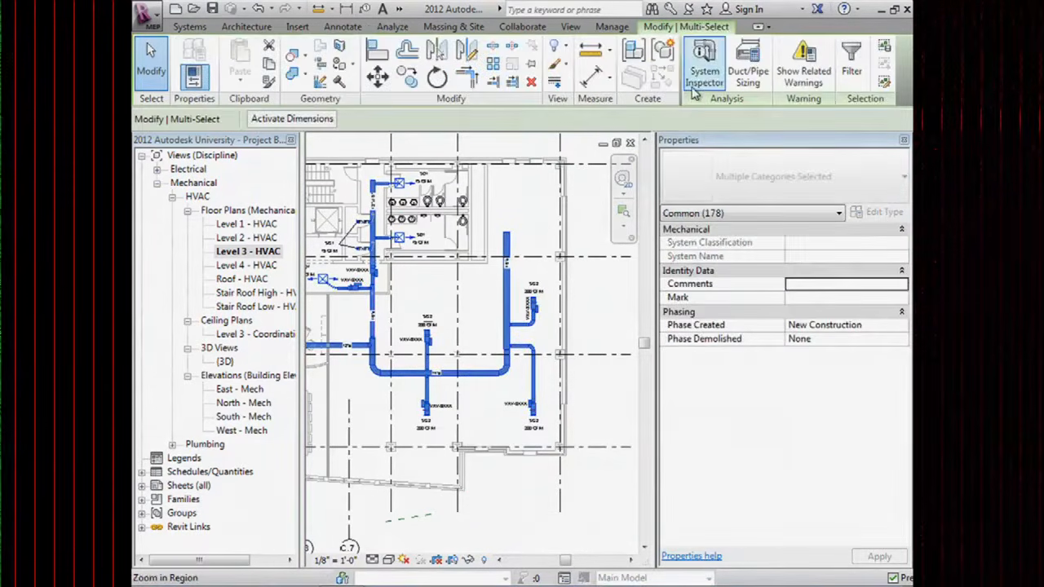
pyautogui.click(607, 257)
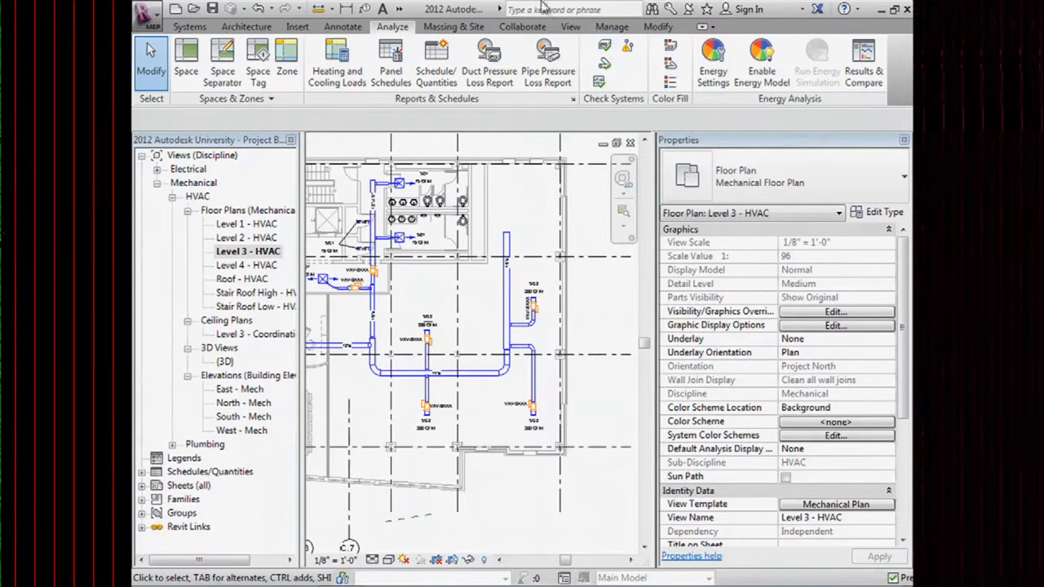
# Run Check Duct Systems and pan the Level 3 plan and Properties to find Identity Data.
pyautogui.click(606, 52)
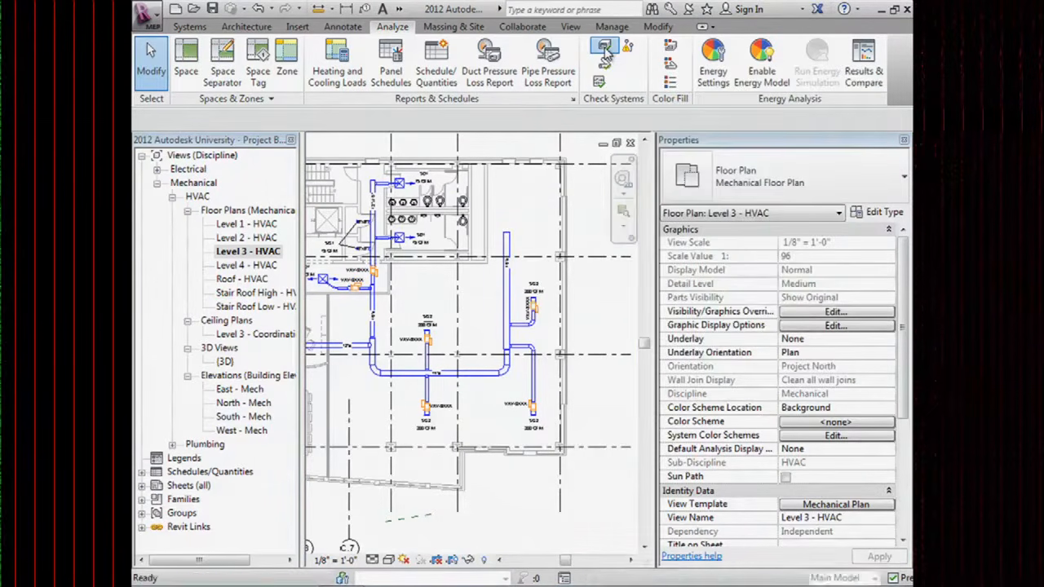
pyautogui.moveTo(415, 332); pyautogui.dragTo(503, 329, button='middle')
pyautogui.scroll(-1, 490, 335)
pyautogui.scroll(-1, 471, 319)
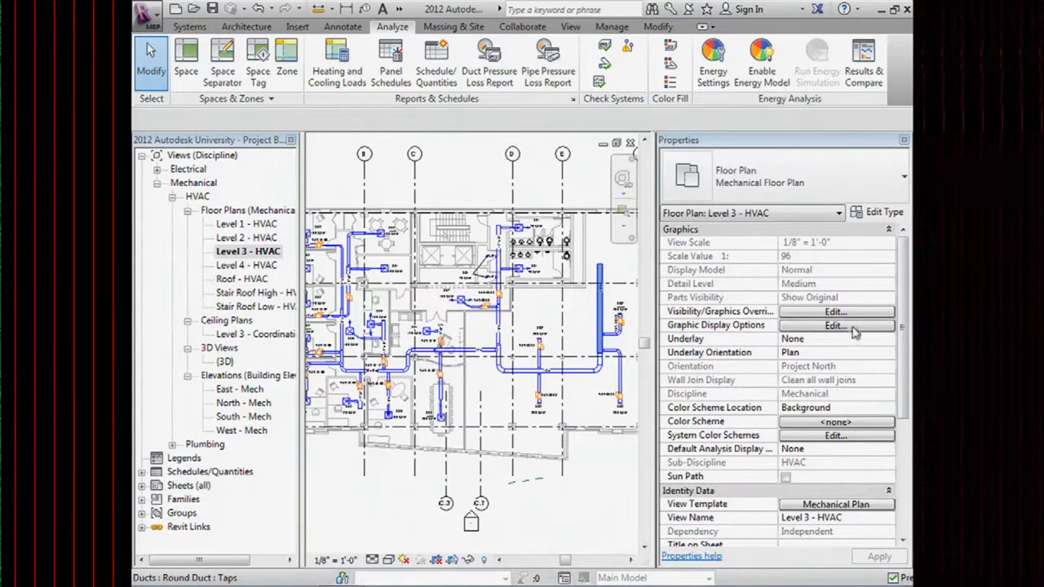
pyautogui.moveTo(905, 341); pyautogui.dragTo(904, 477)
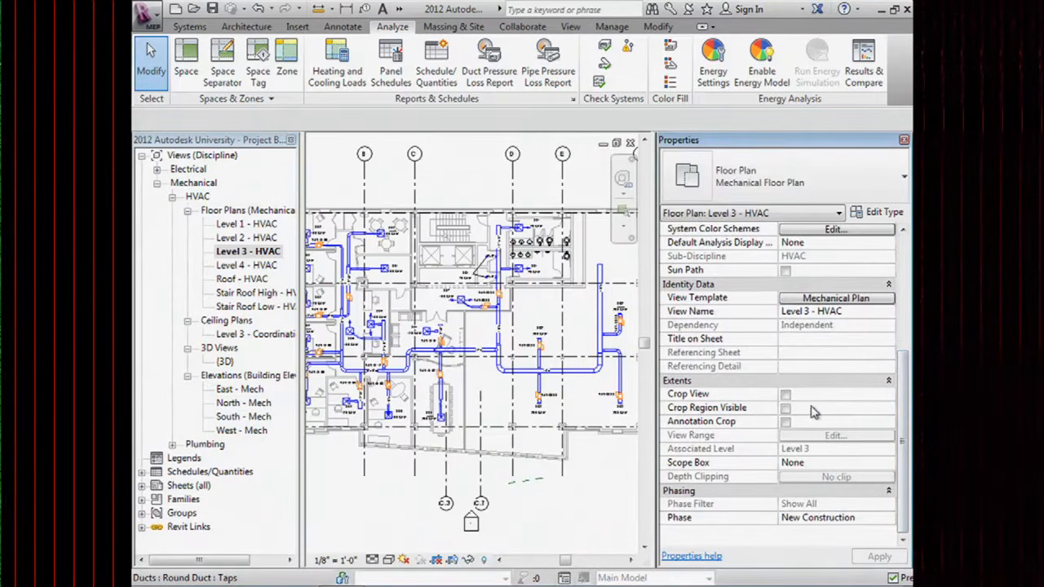
# Replace the Mechanical Plan view template with <None> for this plan.
pyautogui.click(814, 301)
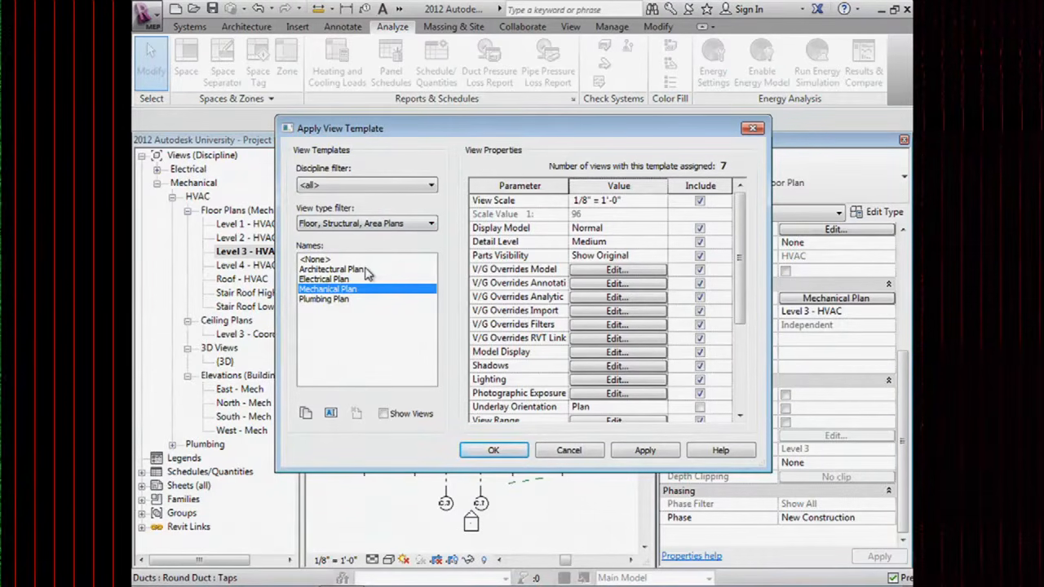
pyautogui.click(318, 259)
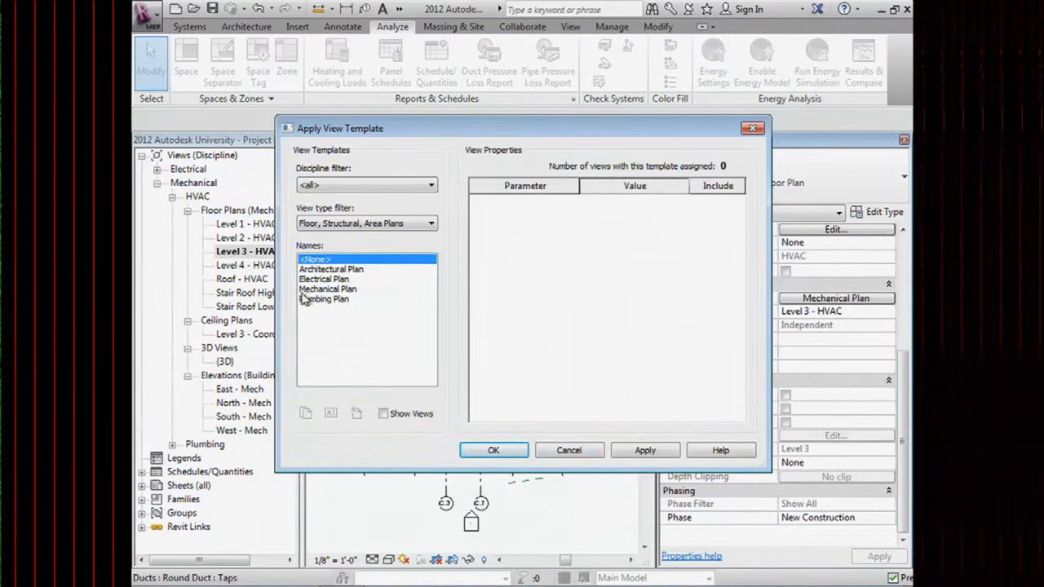
pyautogui.click(493, 451)
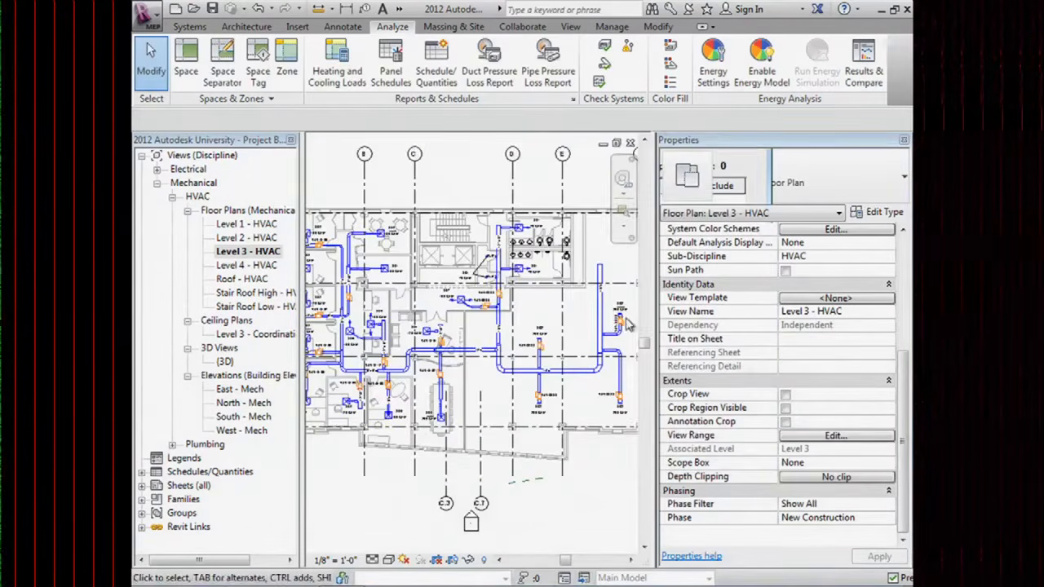
# Turn on Check Duct Systems and pan around the Level 3 ducts feeding VAV-3102 and diffusers.
pyautogui.click(604, 46)
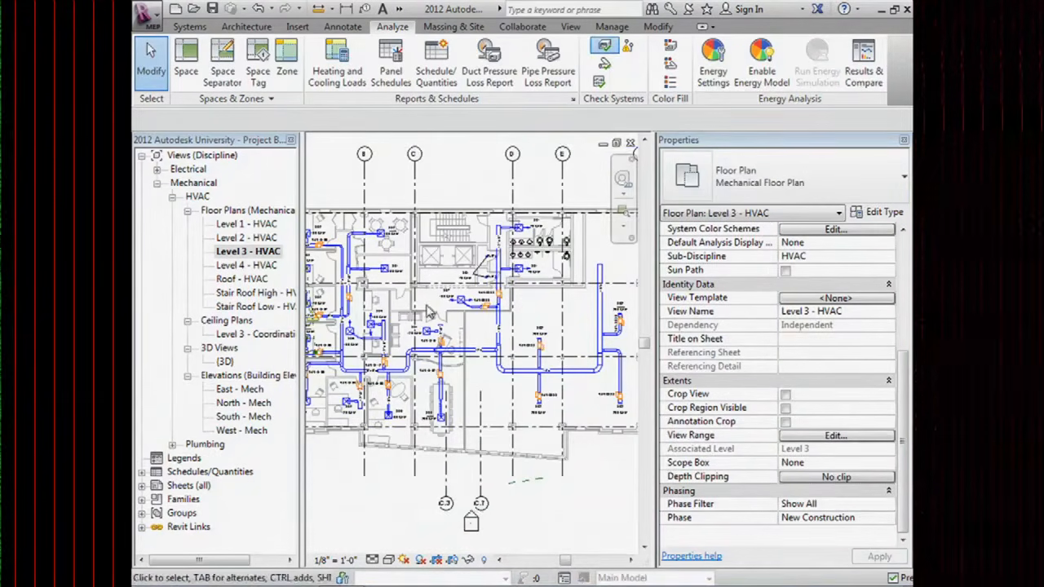
pyautogui.moveTo(459, 310); pyautogui.dragTo(512, 283, button='middle')
pyautogui.scroll(4, 367, 261)
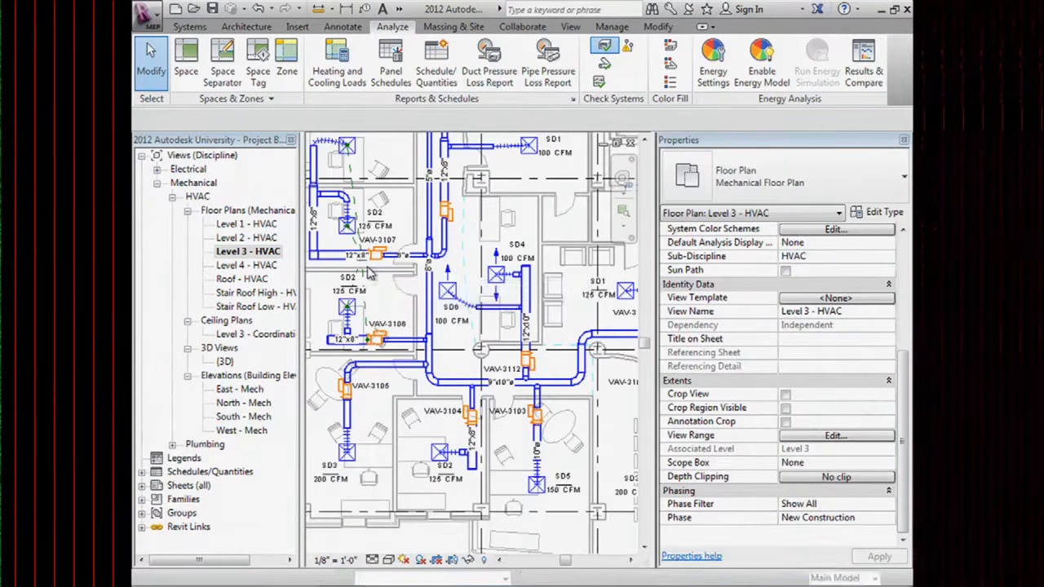
pyautogui.scroll(-1, 455, 245)
pyautogui.moveTo(599, 368); pyautogui.dragTo(532, 323, button='middle')
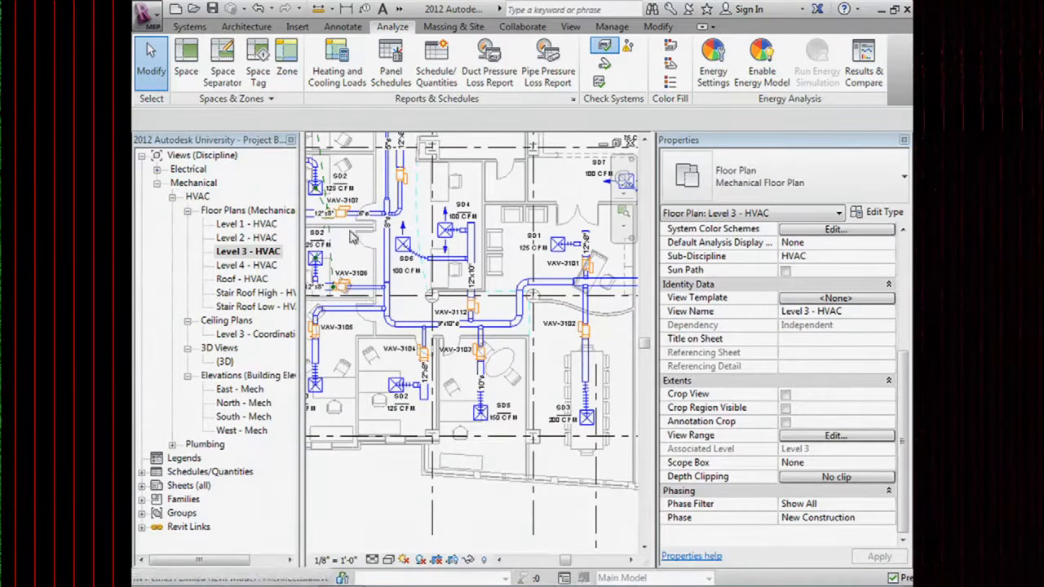
# Open the Level 2 - HVAC plan and select the heating coil terminal unit.
pyautogui.click(267, 239)
pyautogui.doubleClick(266, 241)
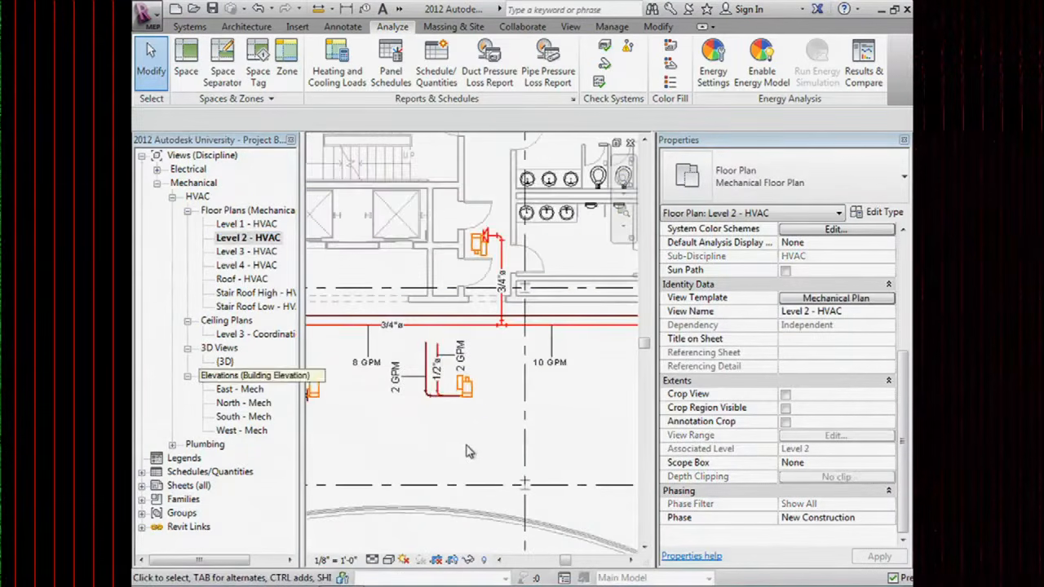
pyautogui.scroll(2, 450, 453)
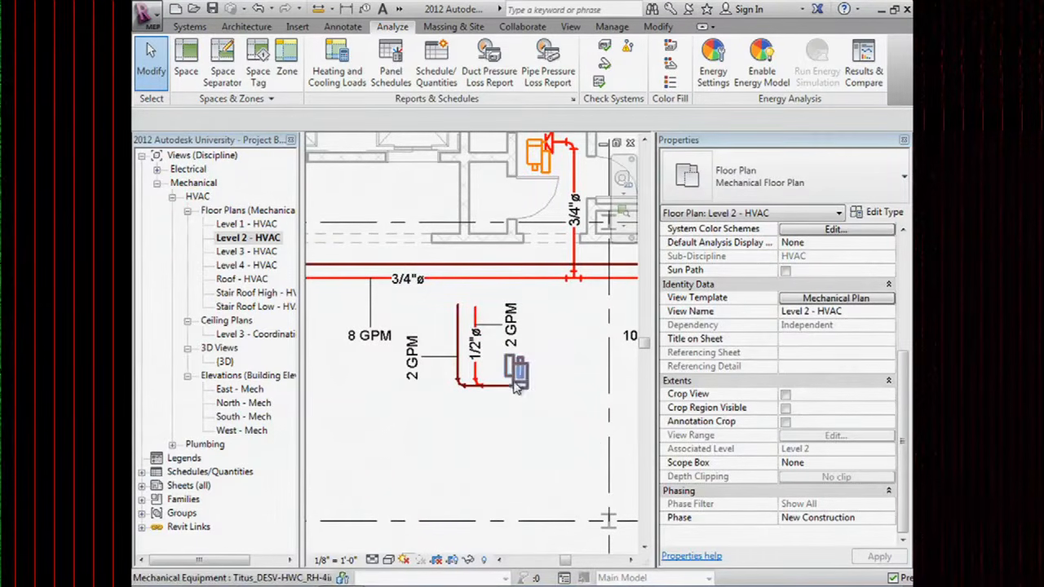
pyautogui.click(477, 319)
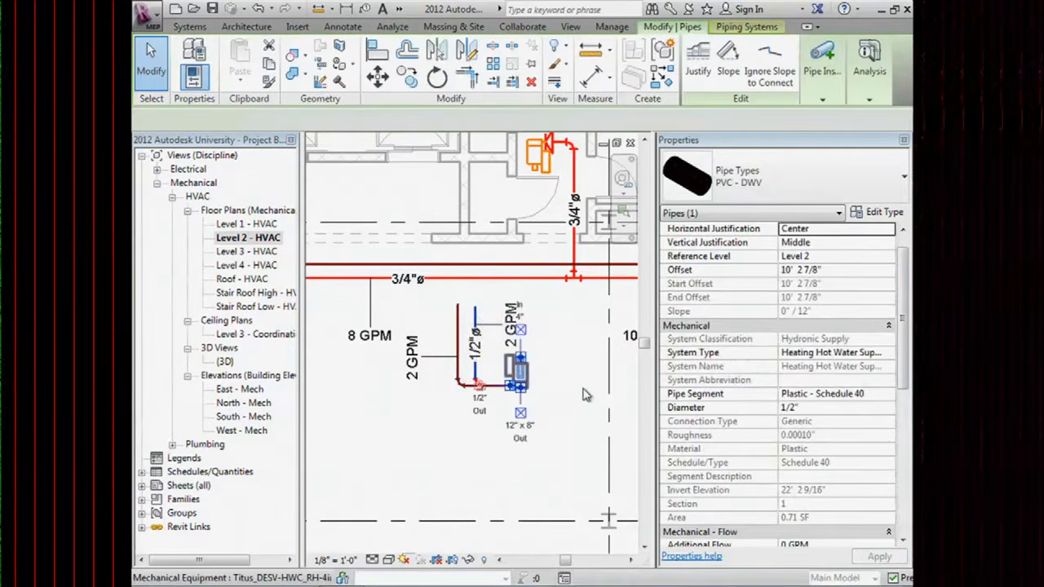
pyautogui.click(519, 374)
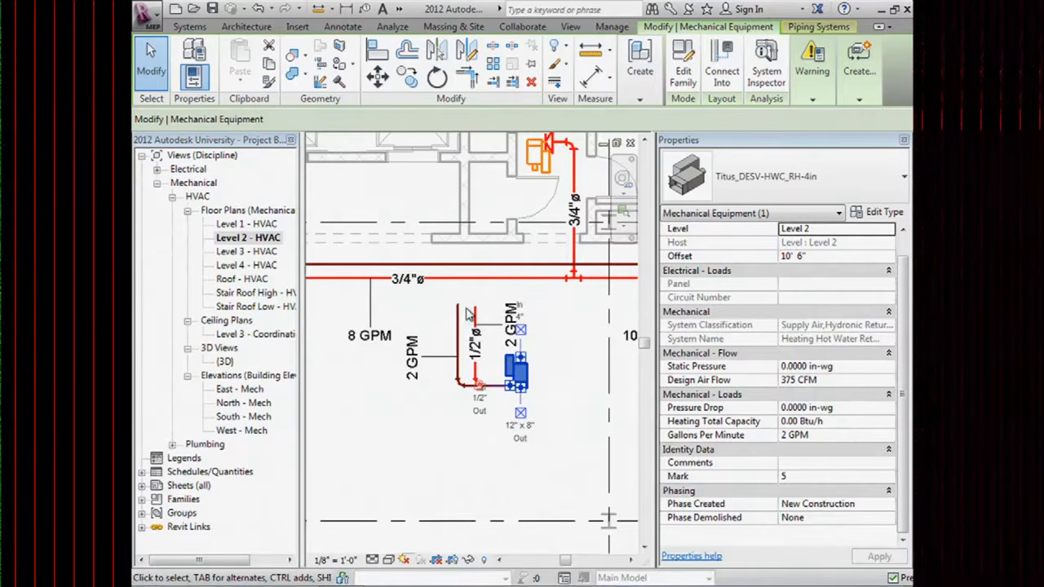
# Set the unit's Gallons Per Minute to 10 GPM and deselect it.
pyautogui.click(831, 436)
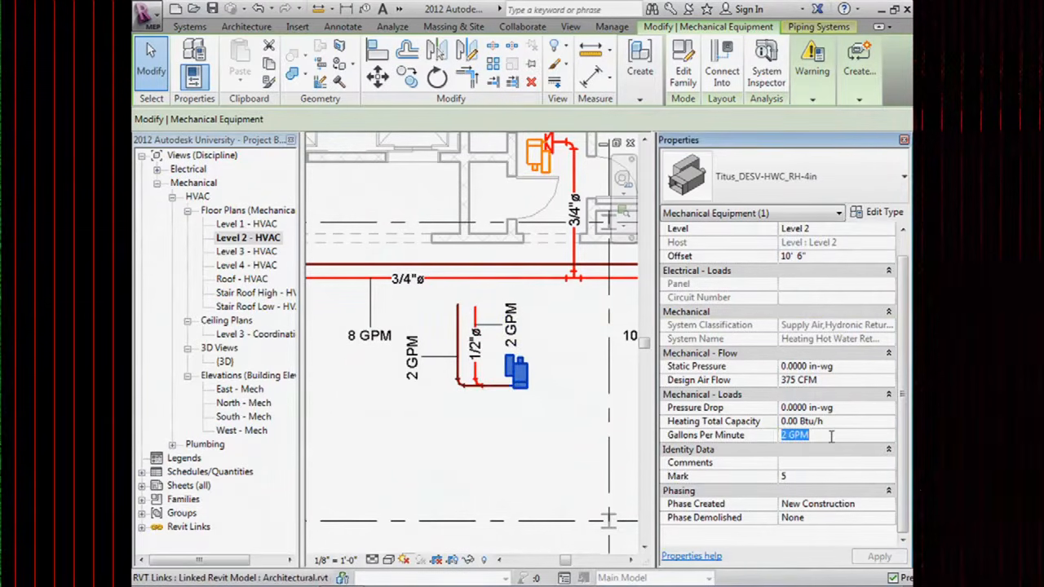
pyautogui.write('10')
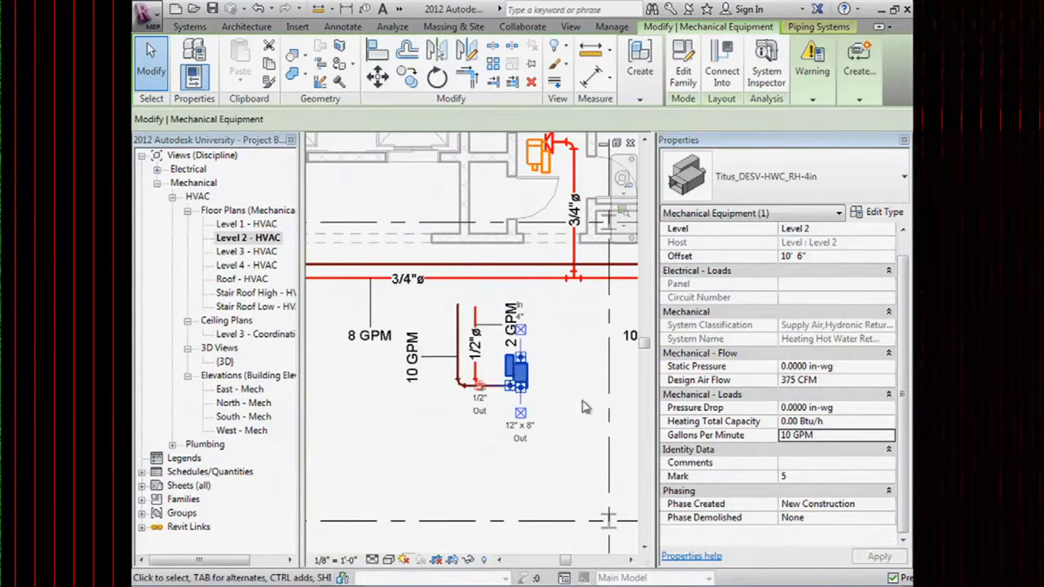
pyautogui.click(434, 417)
pyautogui.scroll(2, 436, 375)
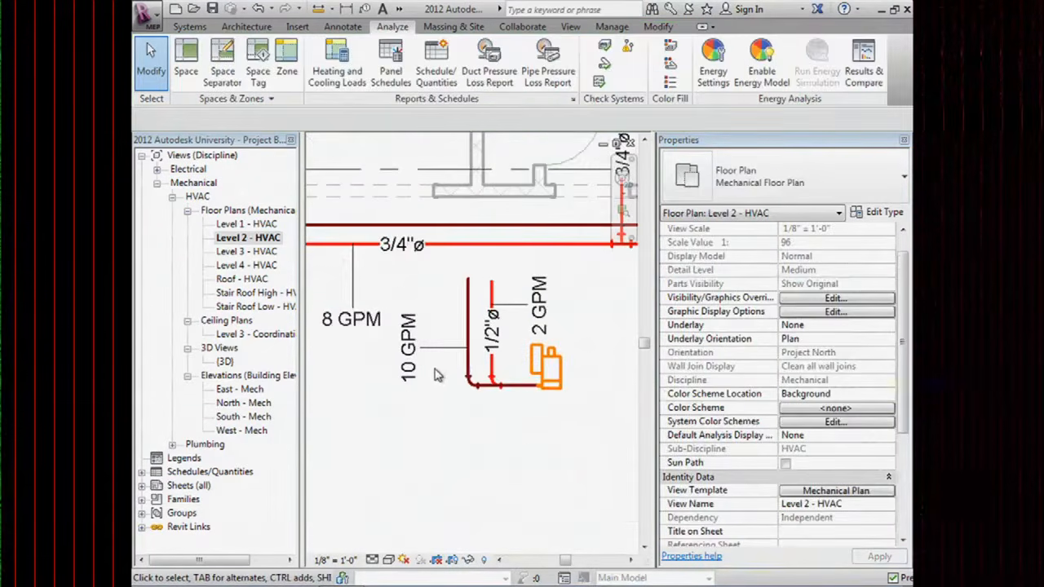
# Stretch and shift the 1/2" hot water pipe onto the coil connection, then return to Level 3 - HVAC.
pyautogui.click(492, 290)
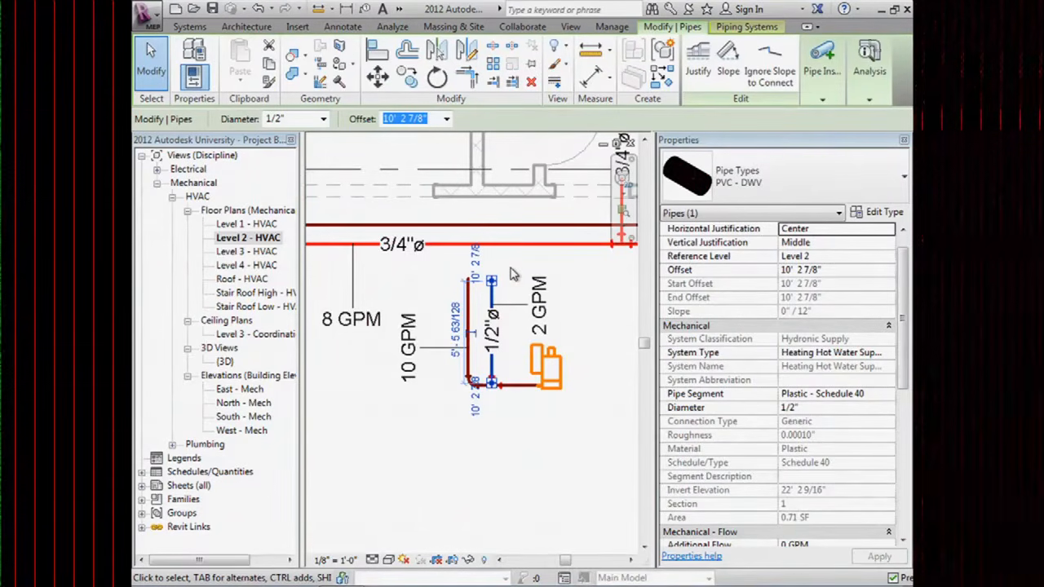
pyautogui.moveTo(492, 281); pyautogui.dragTo(491, 266)
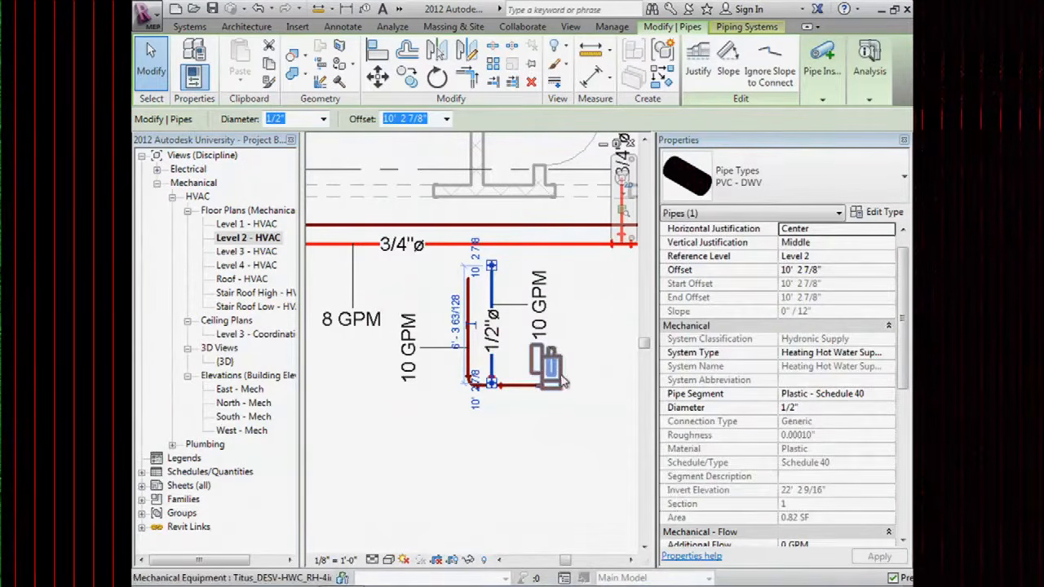
pyautogui.click(589, 390)
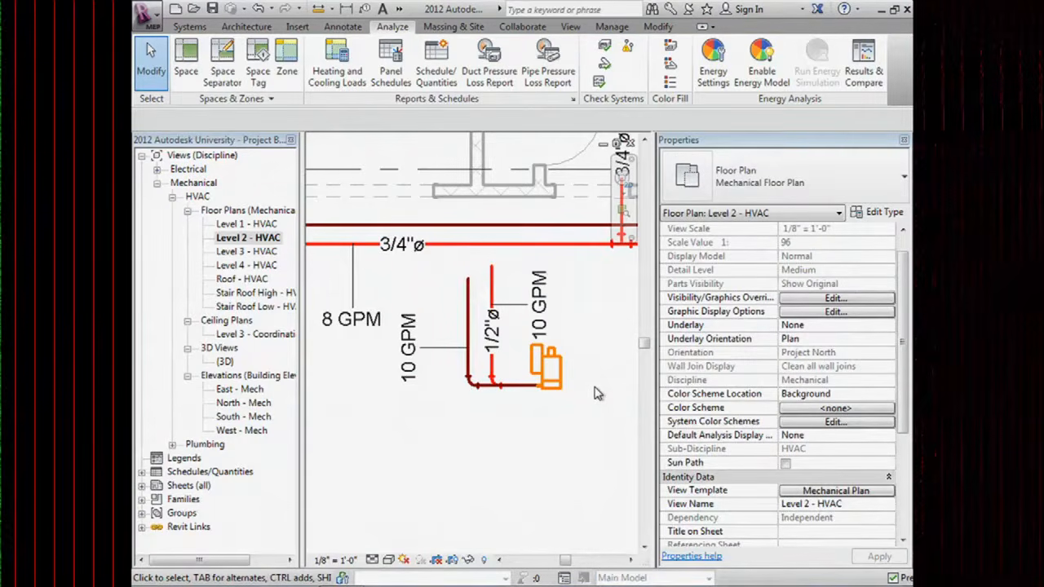
pyautogui.click(497, 294)
pyautogui.moveTo(504, 289); pyautogui.dragTo(507, 274)
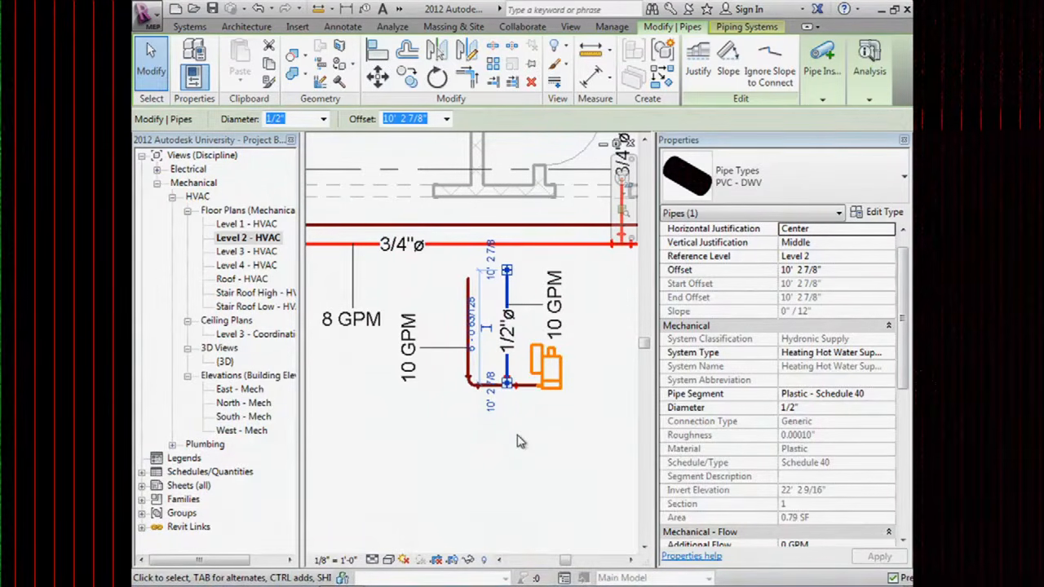
pyautogui.hotkey('ctrl', 'Tab')
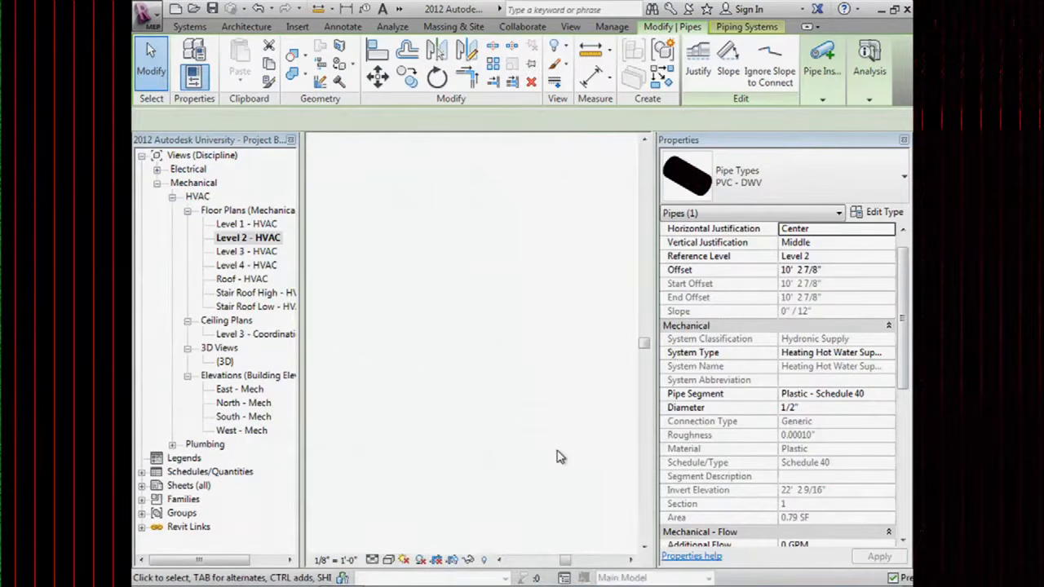
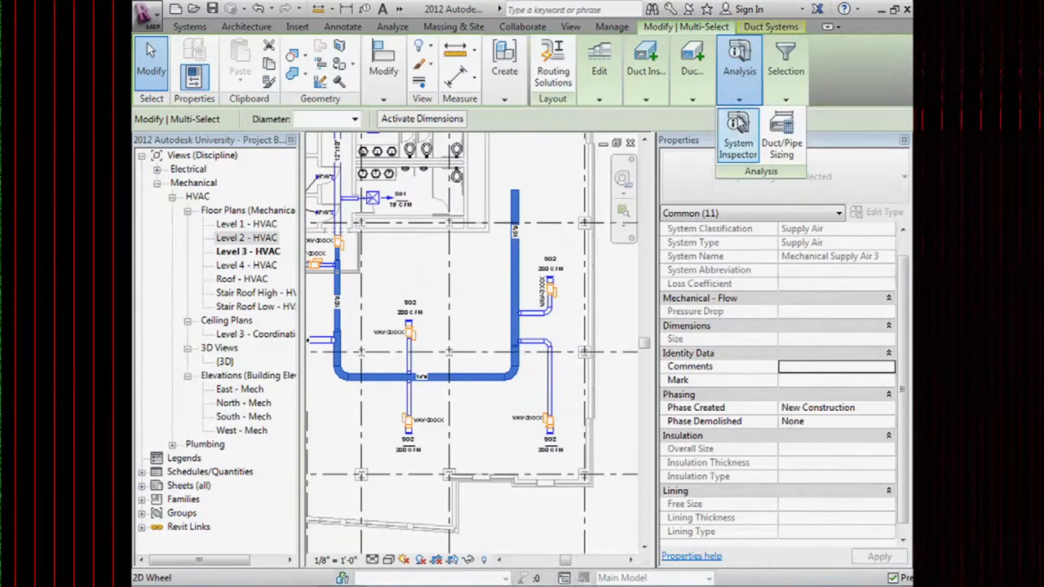
# Resize the selected supply ducts with the Static Regain method at 1800 FPM.
pyautogui.click(780, 140)
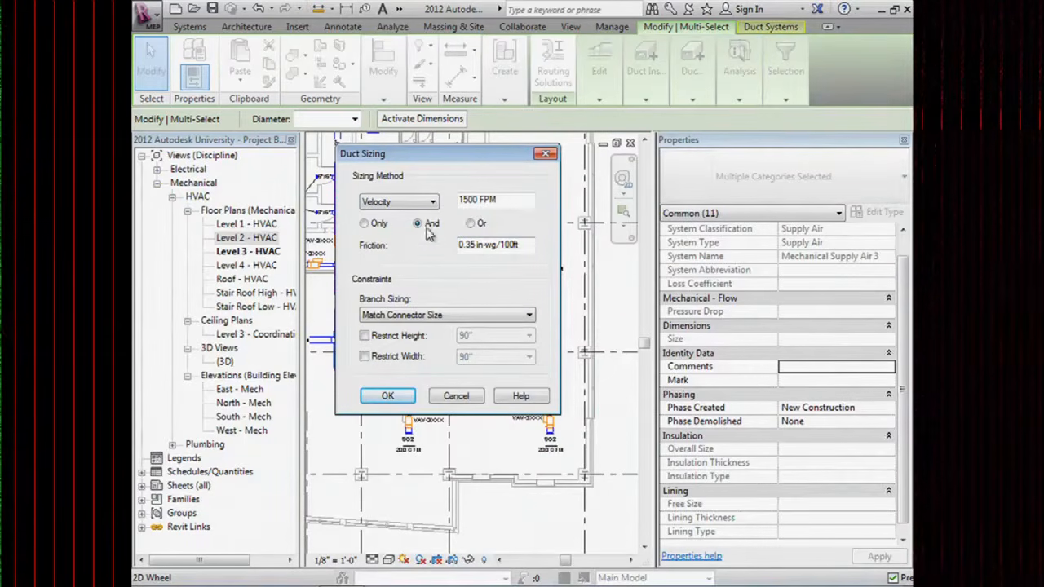
pyautogui.click(437, 204)
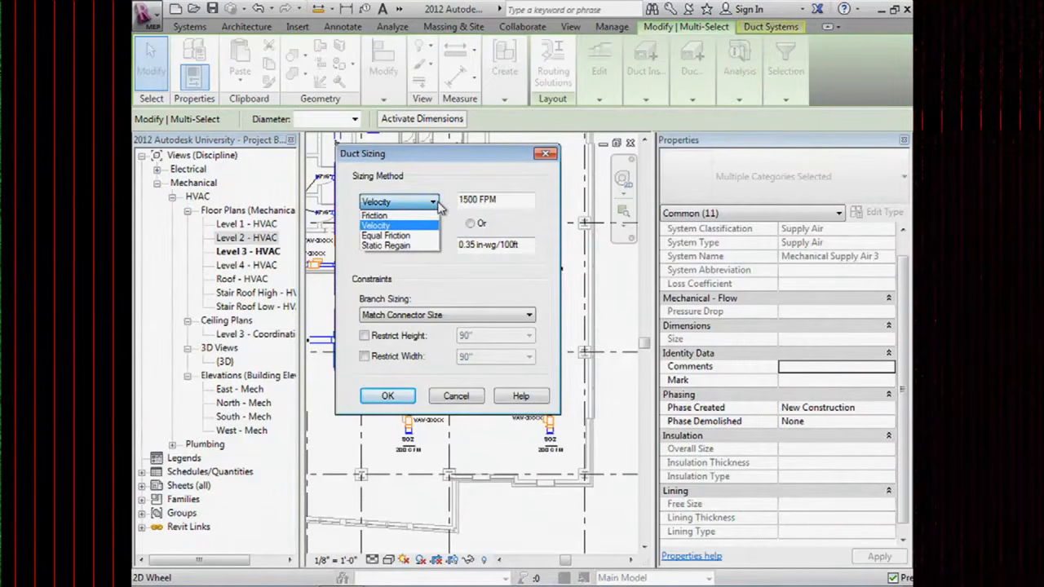
pyautogui.click(417, 175)
pyautogui.click(432, 202)
pyautogui.click(392, 225)
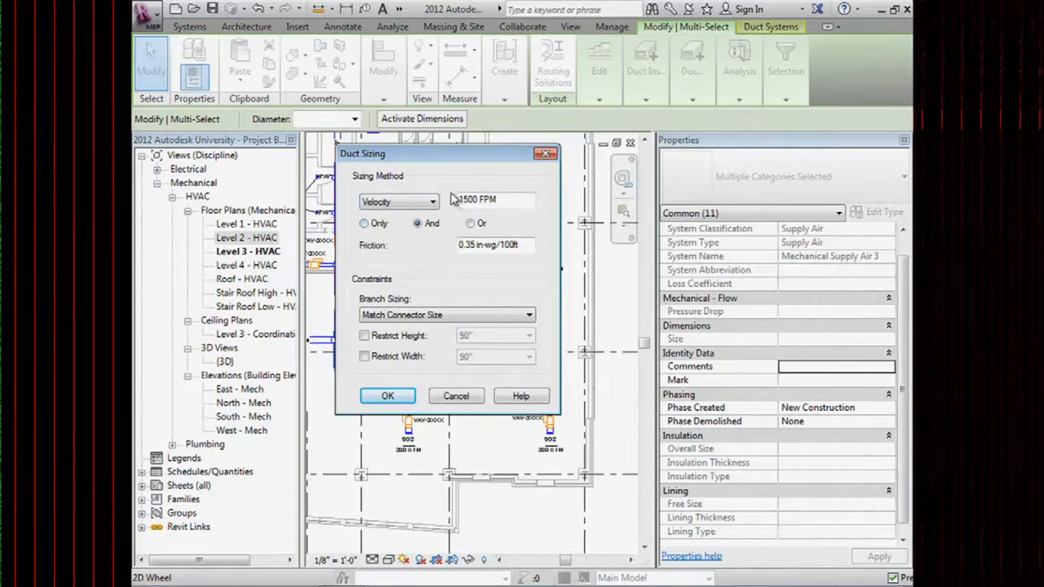
pyautogui.click(427, 206)
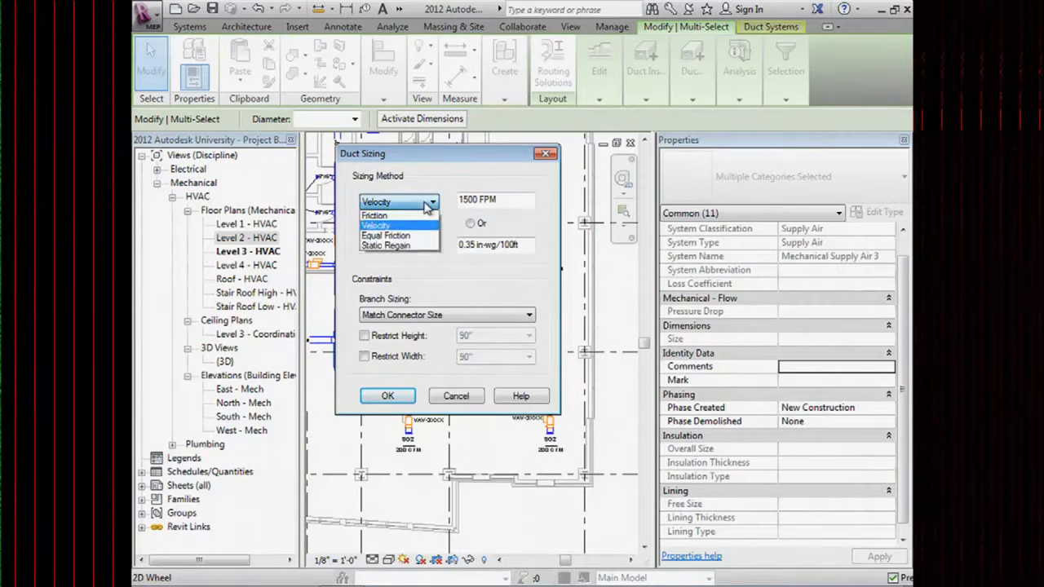
pyautogui.click(386, 245)
pyautogui.moveTo(522, 201); pyautogui.dragTo(461, 202)
pyautogui.write('1800')
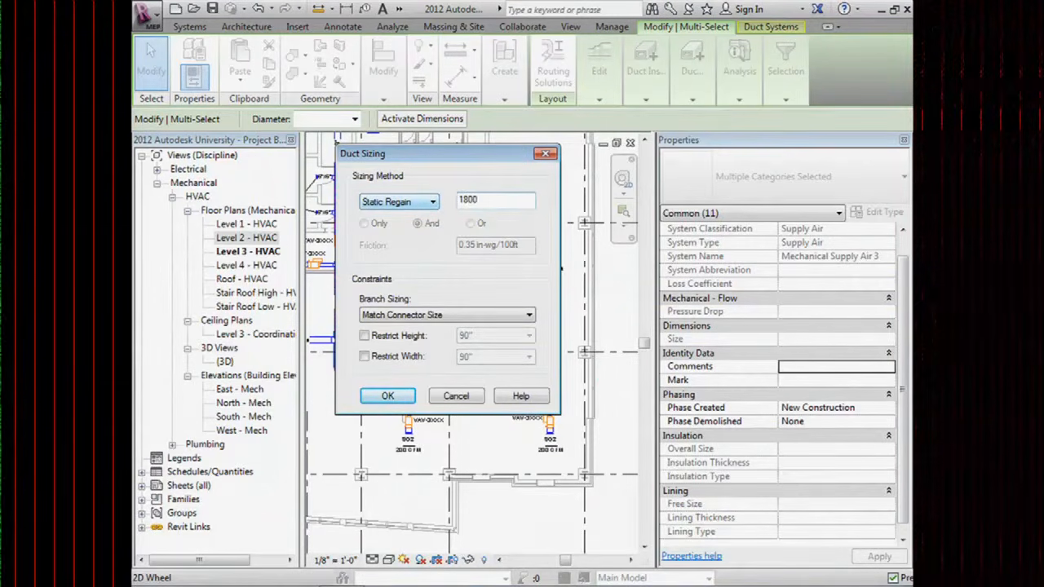
pyautogui.press('Return')
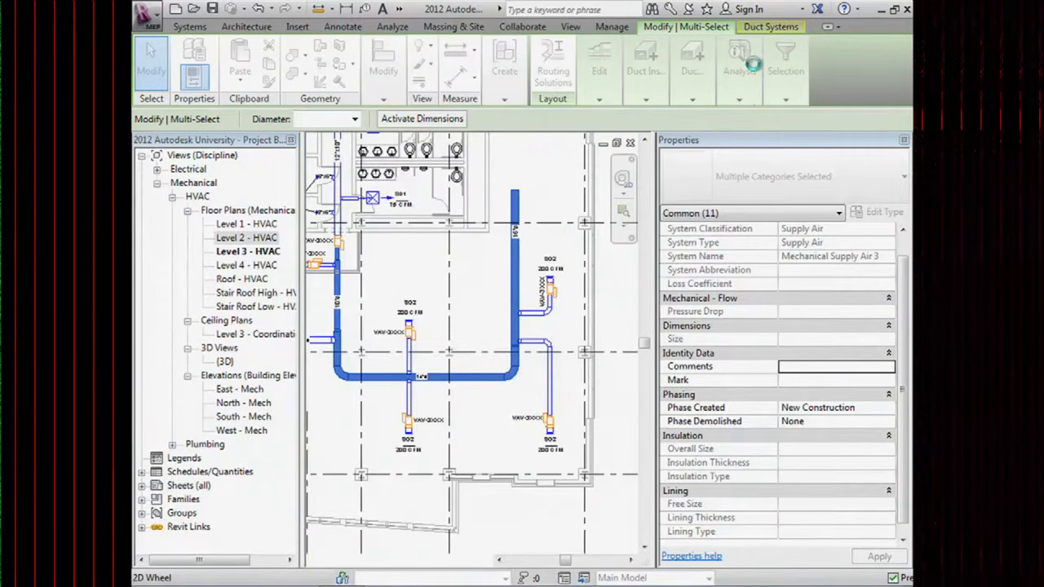
# Re-apply duct sizing with branches matching connector size and no height restriction, then deselect.
pyautogui.click(750, 72)
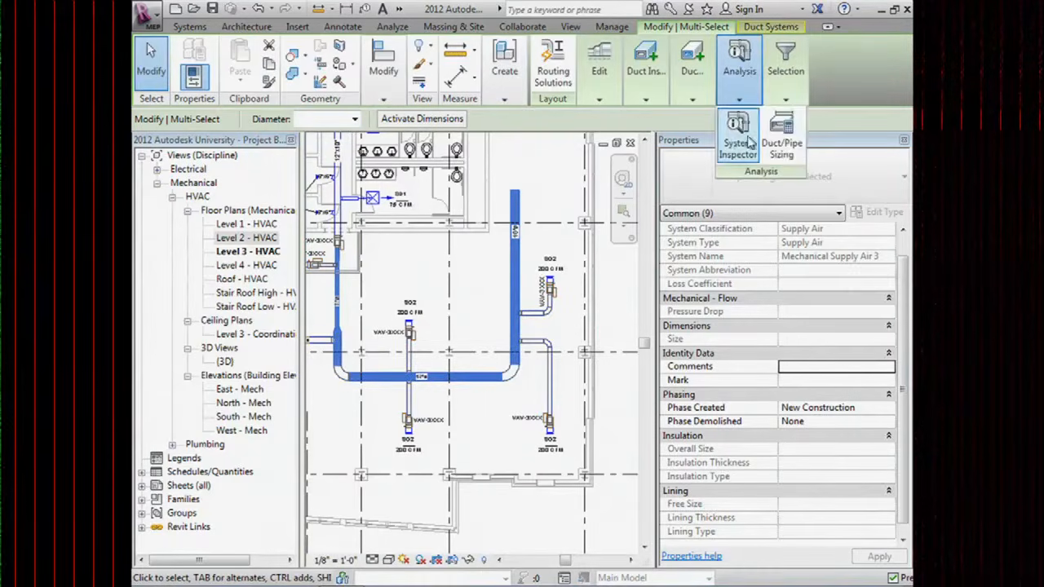
pyautogui.click(785, 142)
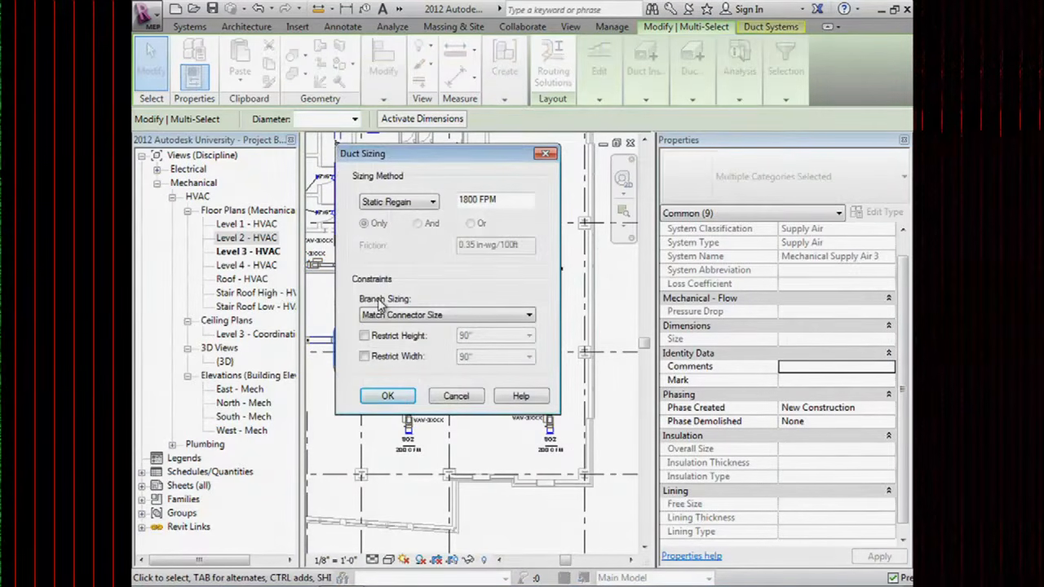
pyautogui.click(366, 318)
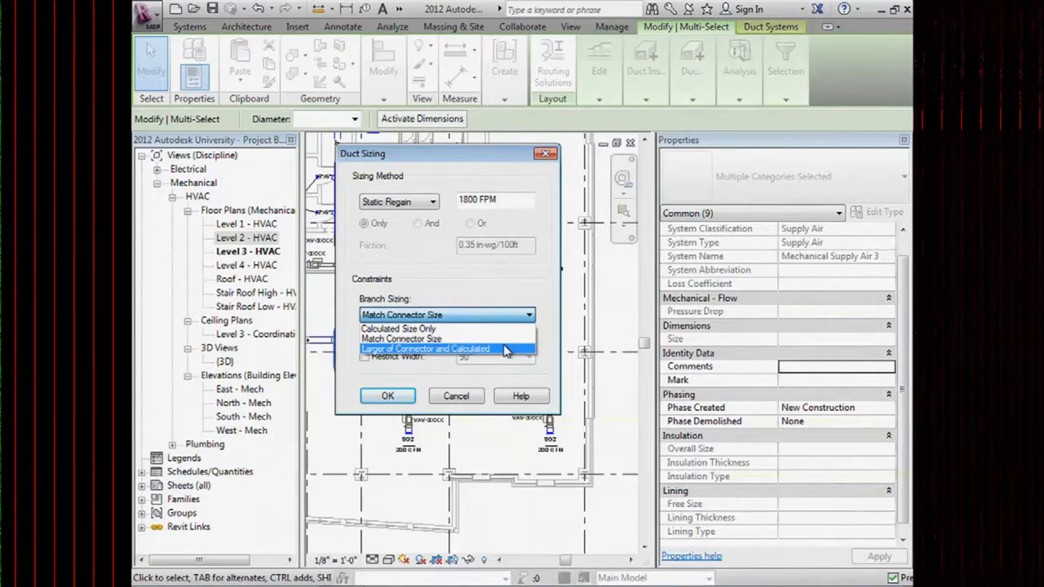
pyautogui.click(434, 374)
pyautogui.click(365, 336)
pyautogui.click(529, 337)
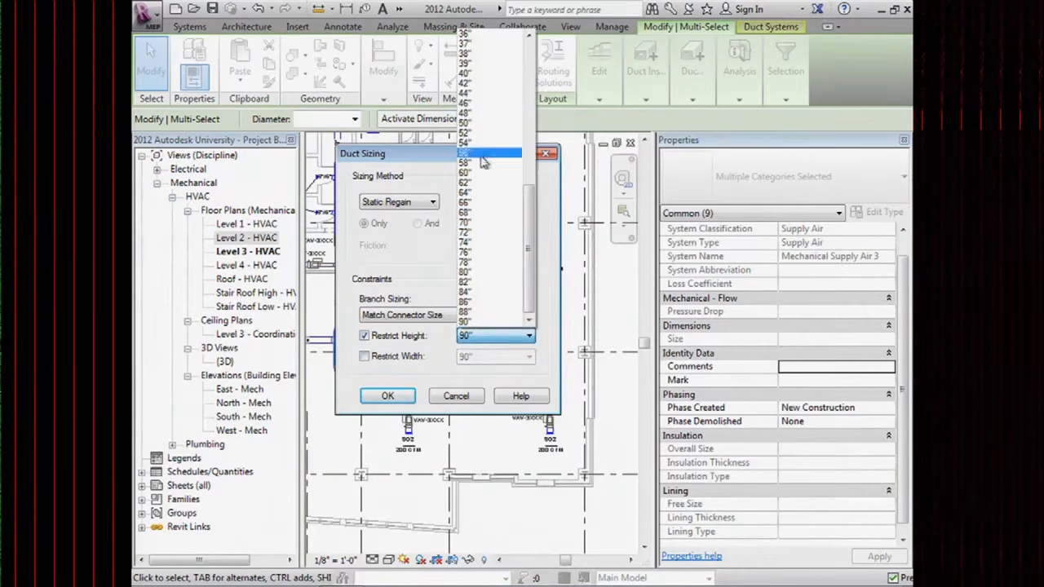
pyautogui.click(431, 344)
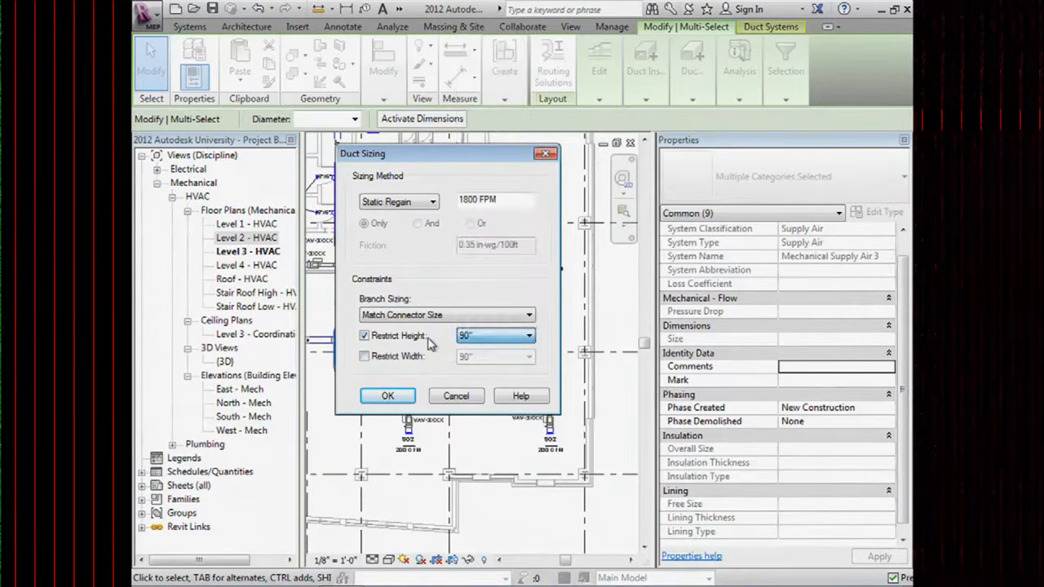
pyautogui.click(365, 336)
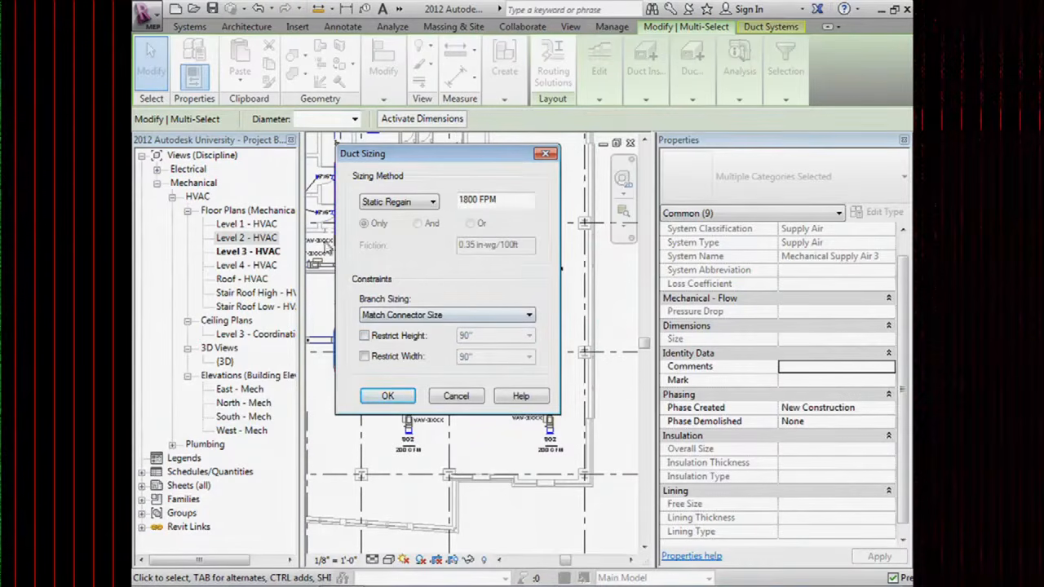
pyautogui.click(387, 396)
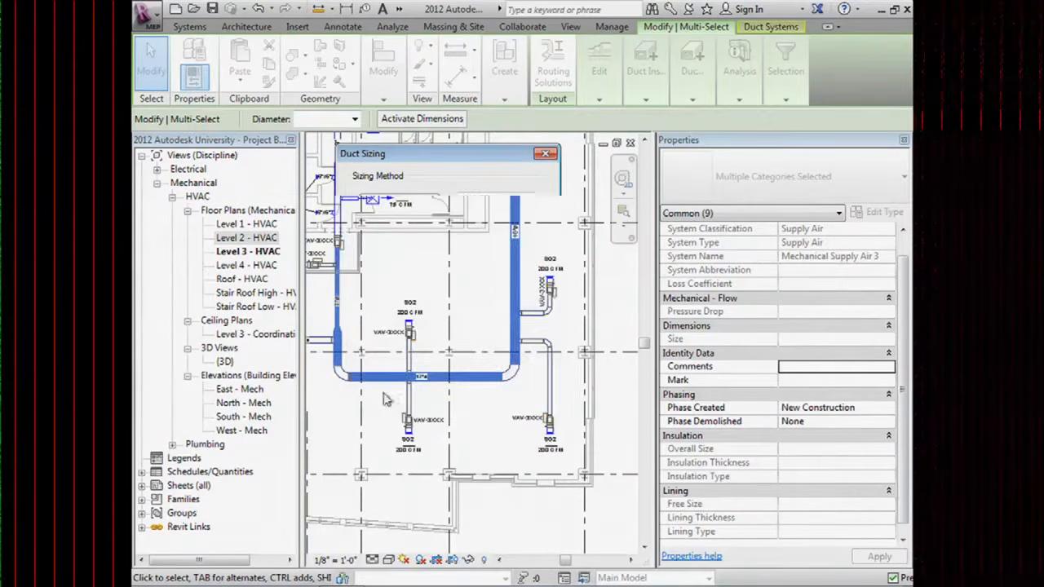
pyautogui.click(493, 289)
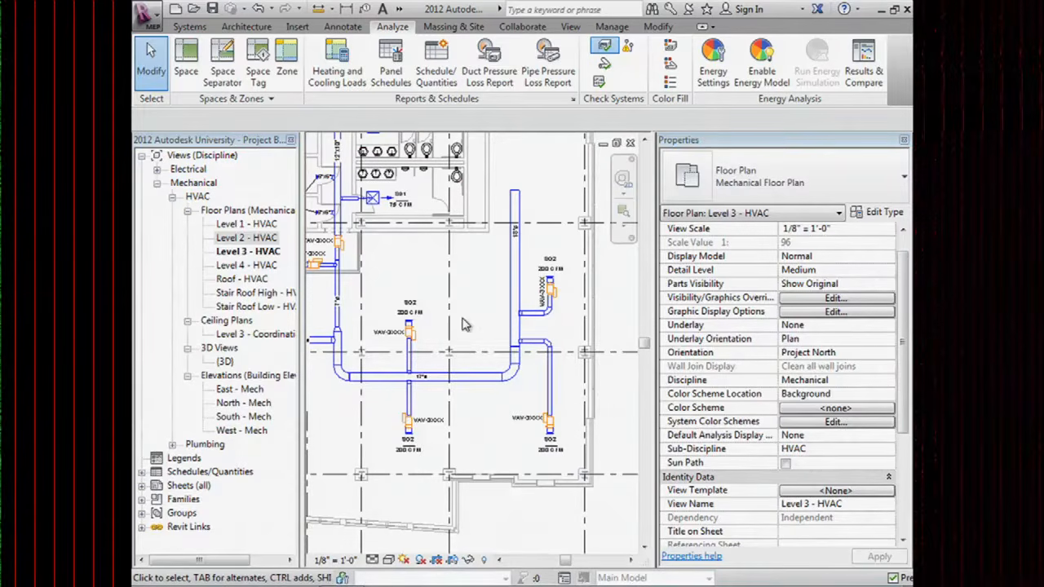
# Pan the Level 3 plan and cancel placing the duct colour fill legend.
pyautogui.scroll(-2, 440, 311)
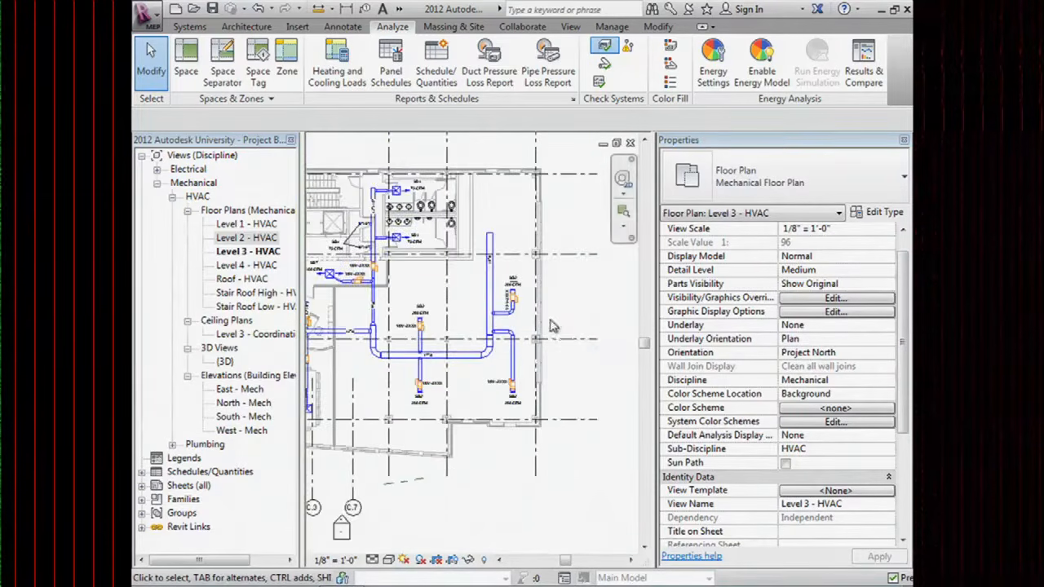
pyautogui.moveTo(551, 326); pyautogui.dragTo(489, 265, button='middle')
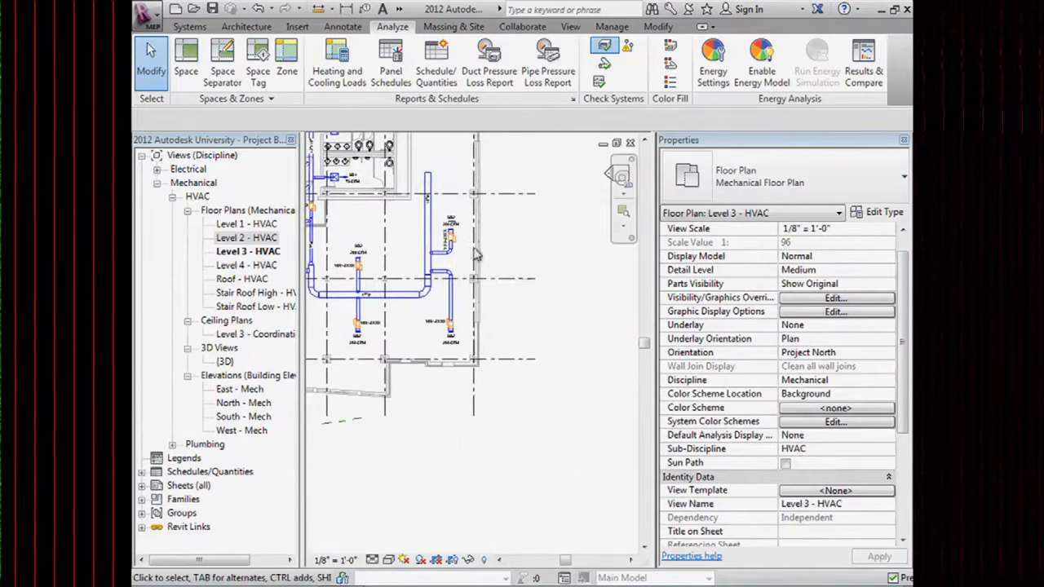
pyautogui.click(671, 47)
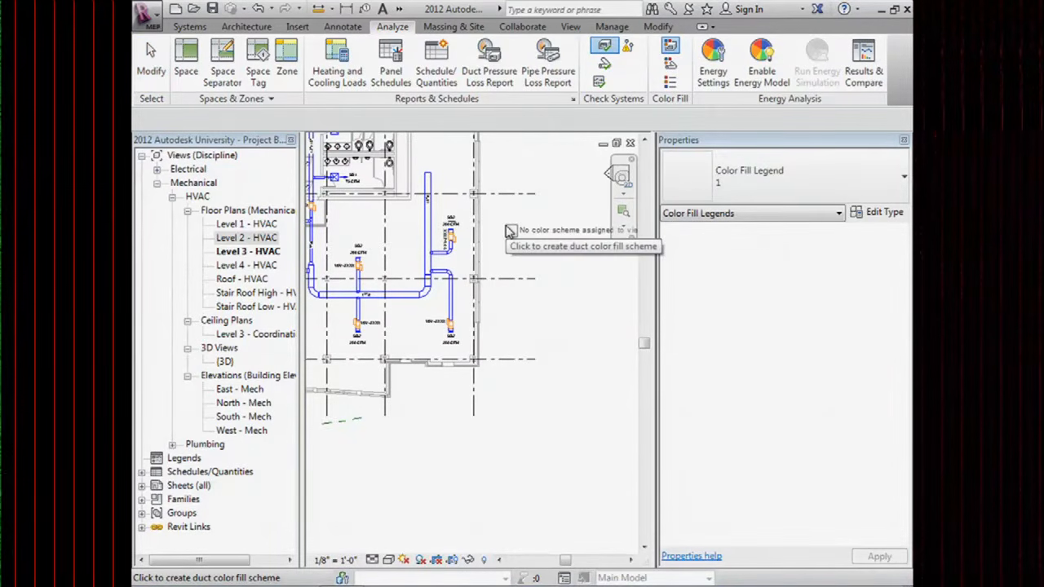
pyautogui.press('Escape')
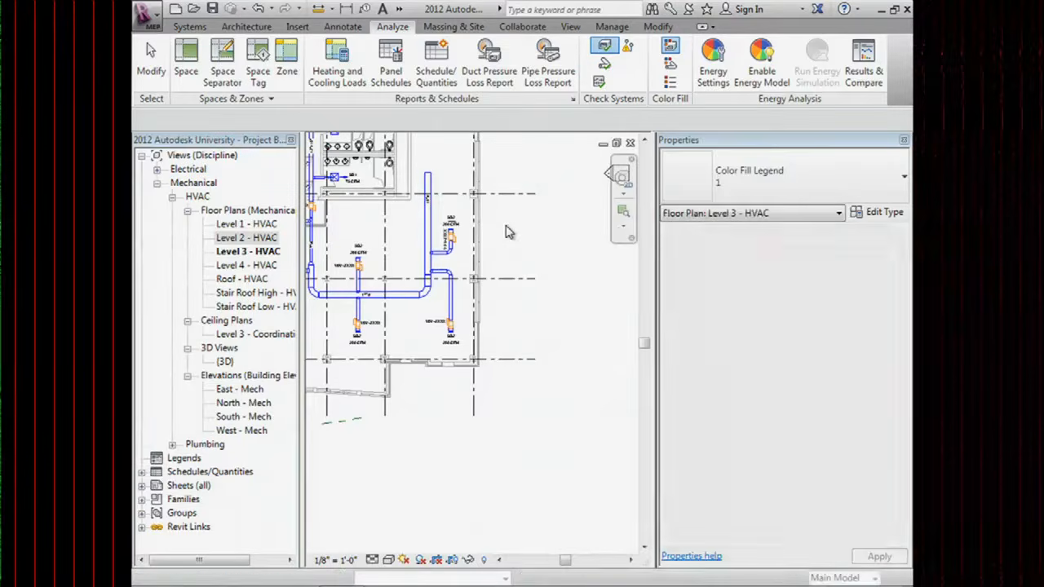
# Switch to the Level 2 - HVAC floor plan and zoom out over the piping.
pyautogui.hotkey('ctrl', 'Tab')
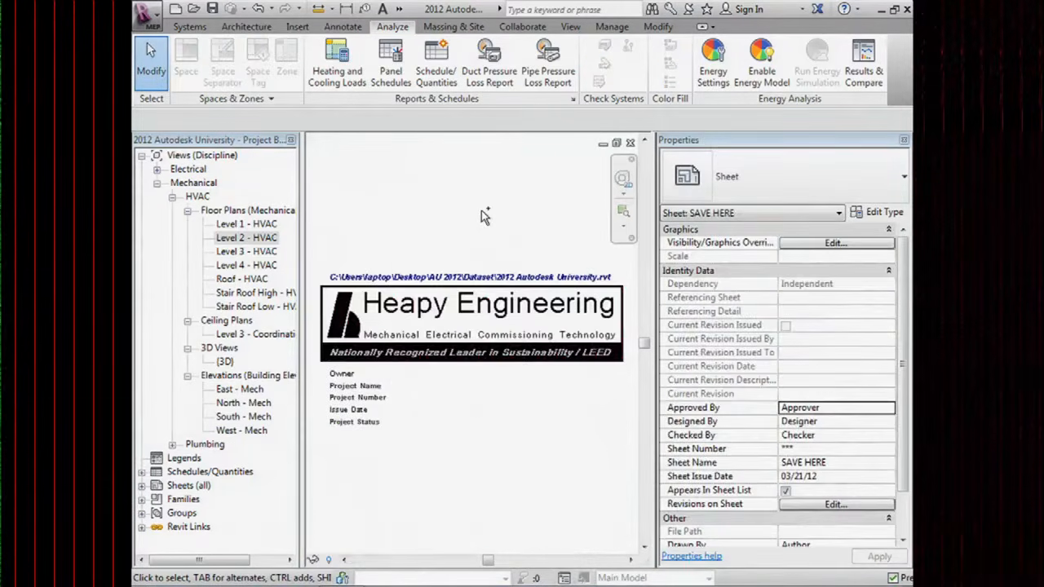
pyautogui.hotkey('ctrl', 'Tab')
pyautogui.scroll(-3, 553, 303)
pyautogui.scroll(-4, 553, 304)
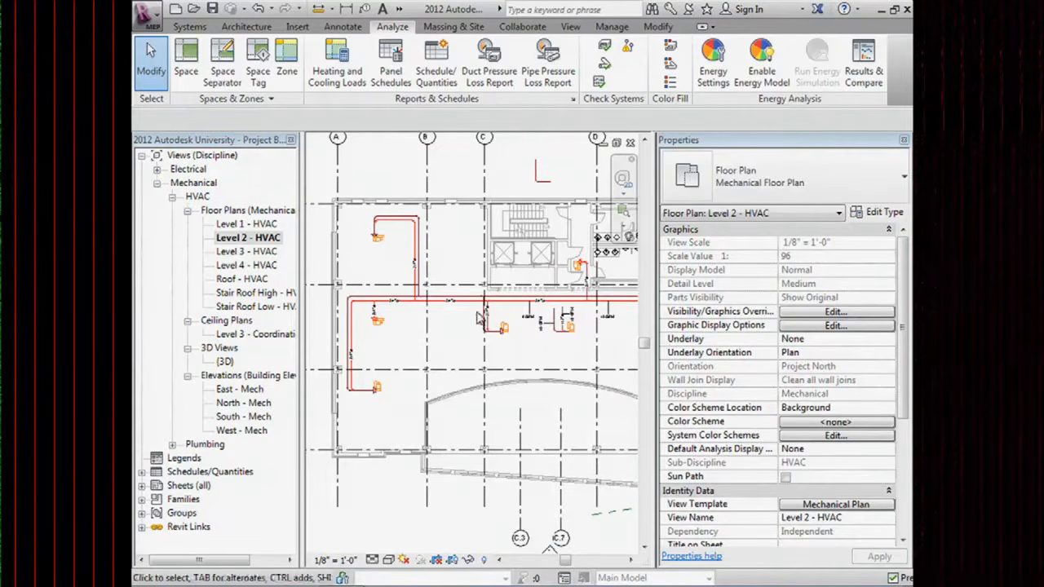
# Select the whole hot-water pipe branch and inspect its flow and pressure with System Inspector.
pyautogui.press('Tab')
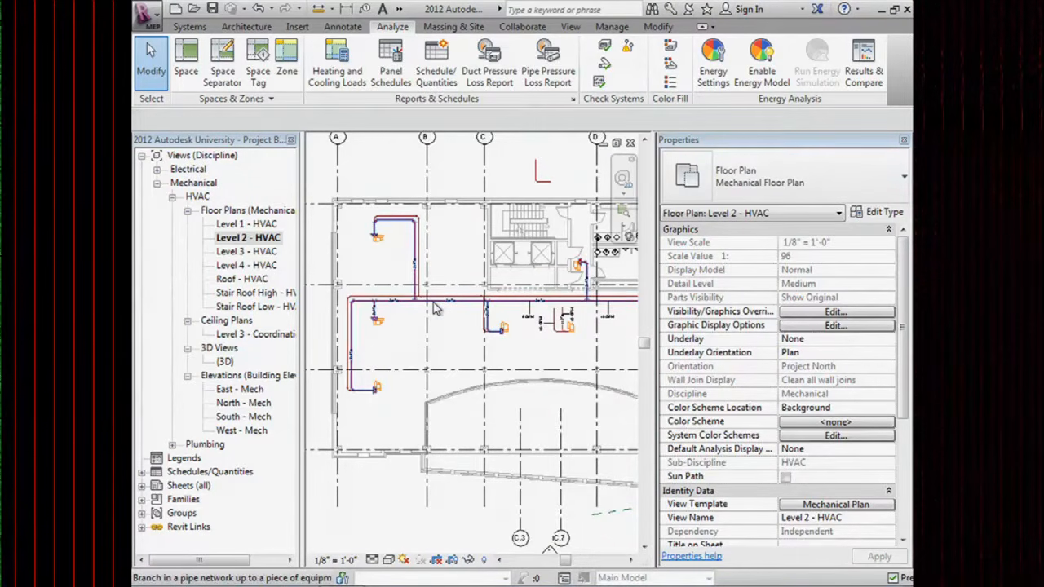
pyautogui.click(435, 308)
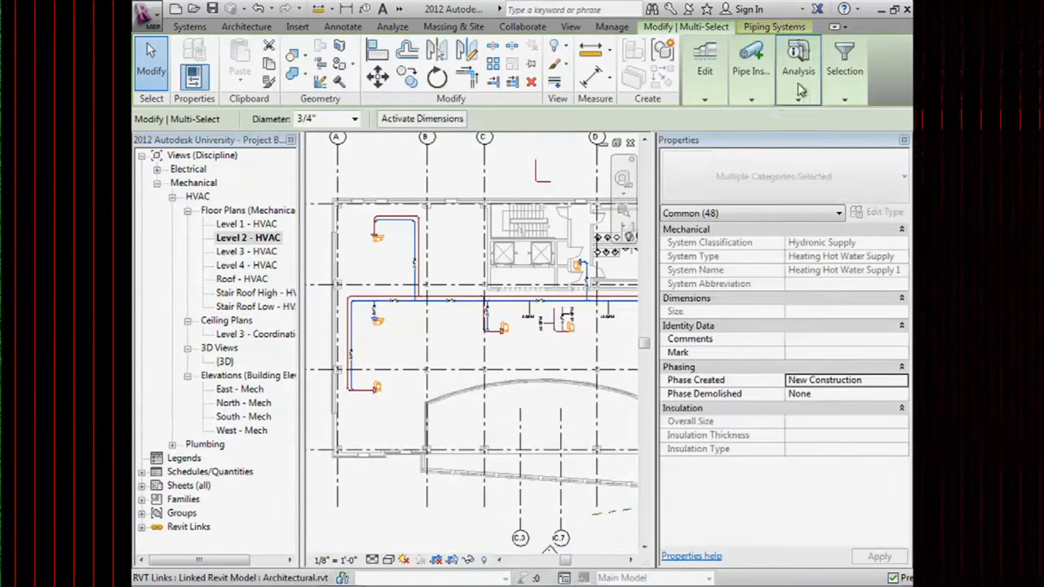
pyautogui.moveTo(806, 73)
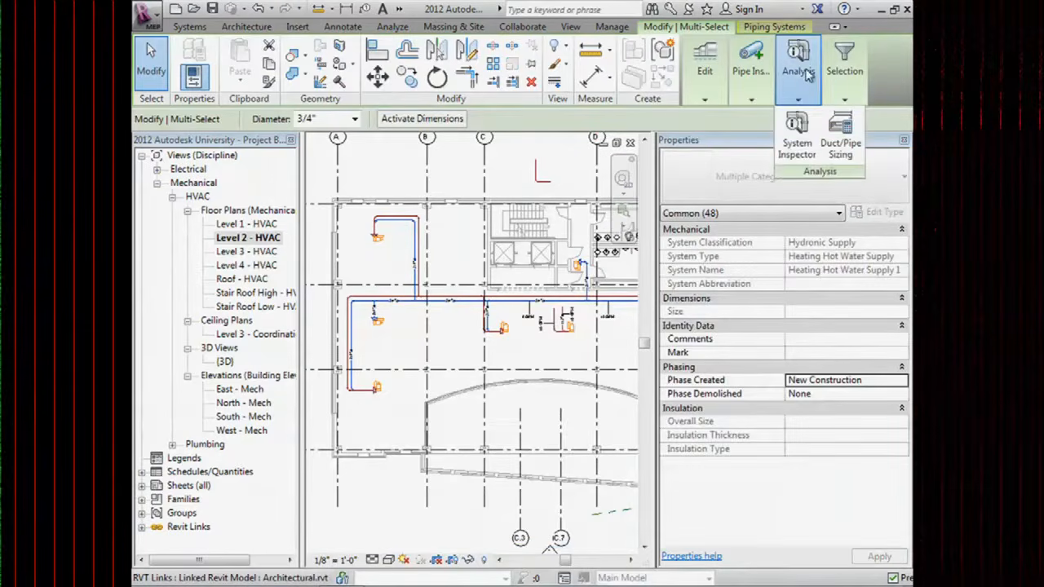
pyautogui.click(798, 146)
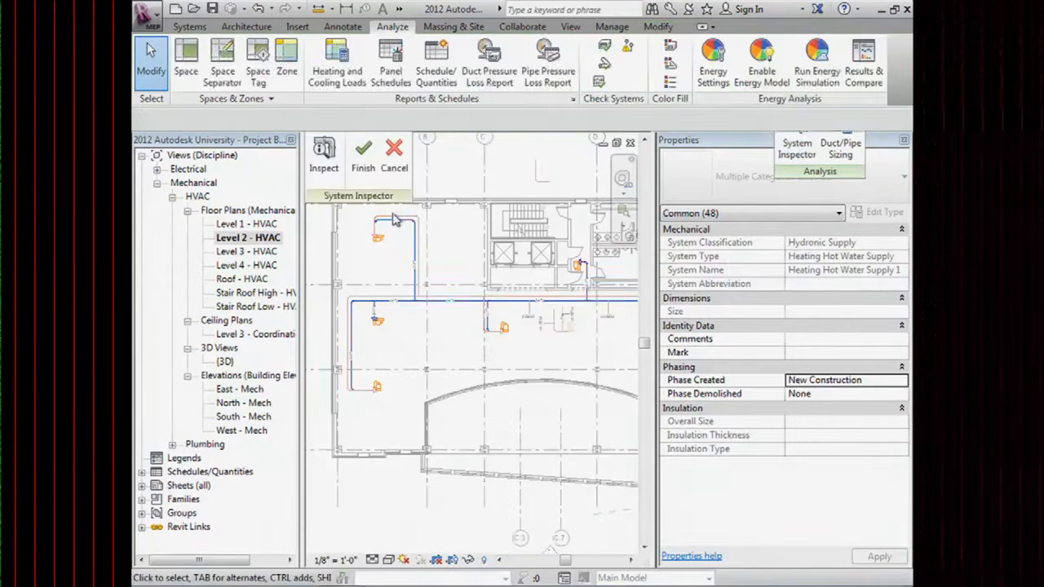
pyautogui.click(315, 153)
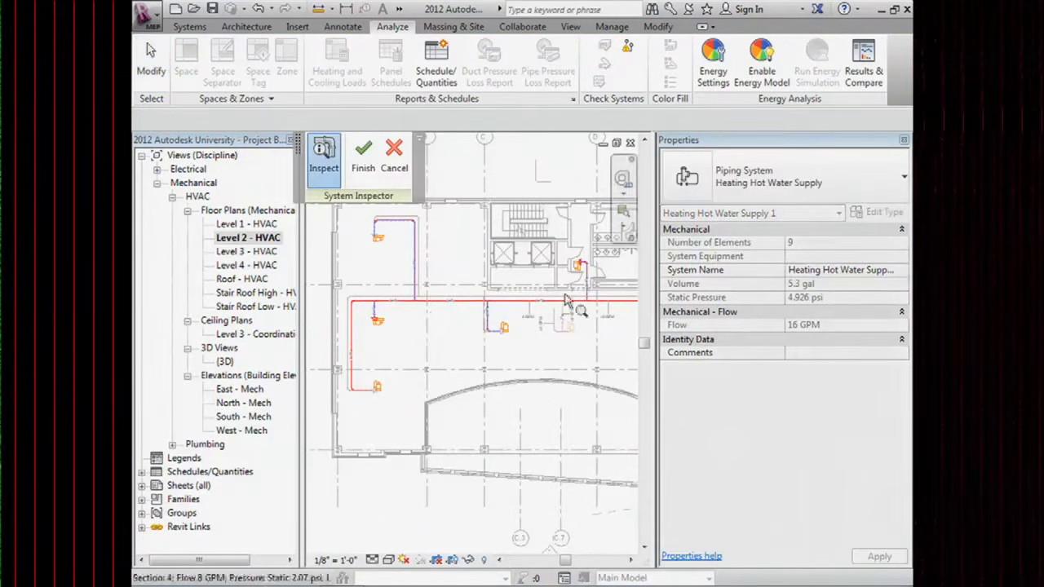
pyautogui.scroll(4, 446, 318)
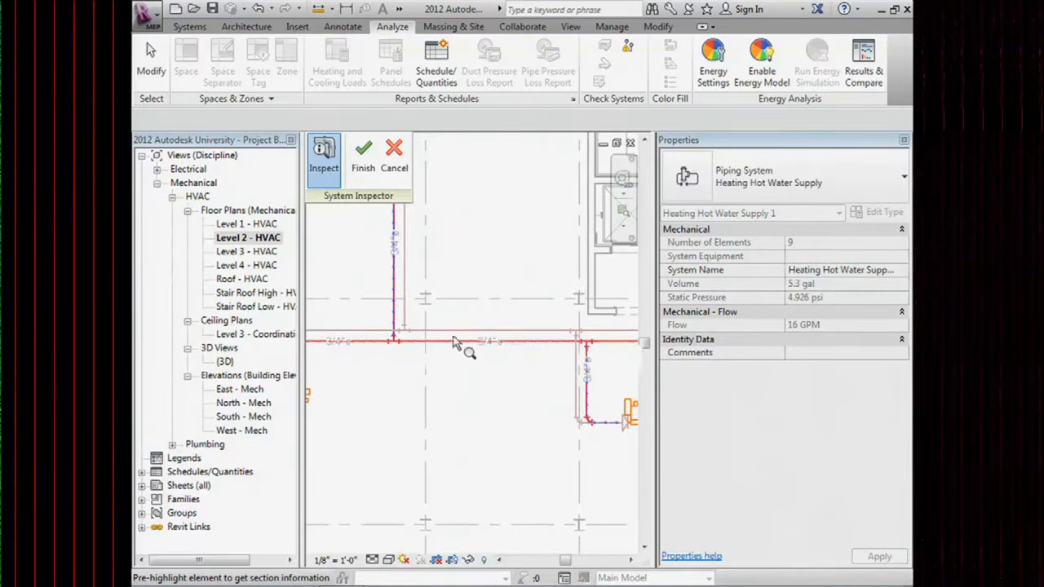
pyautogui.scroll(-1, 433, 345)
pyautogui.scroll(-1, 435, 346)
pyautogui.scroll(-1, 433, 344)
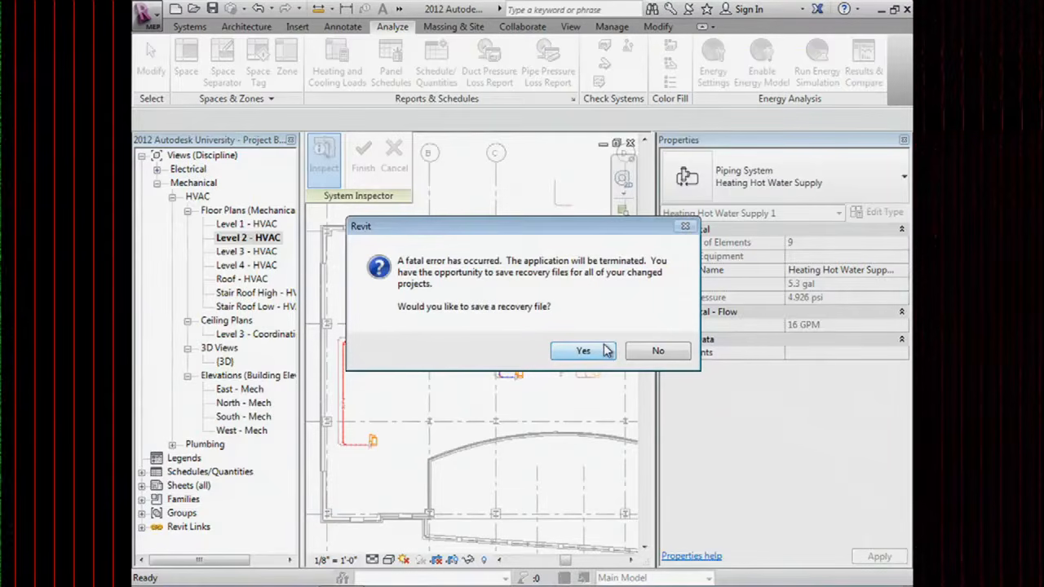
# After the fatal error, cancel the recovery Save As and decline saving a recovery file.
pyautogui.click(599, 350)
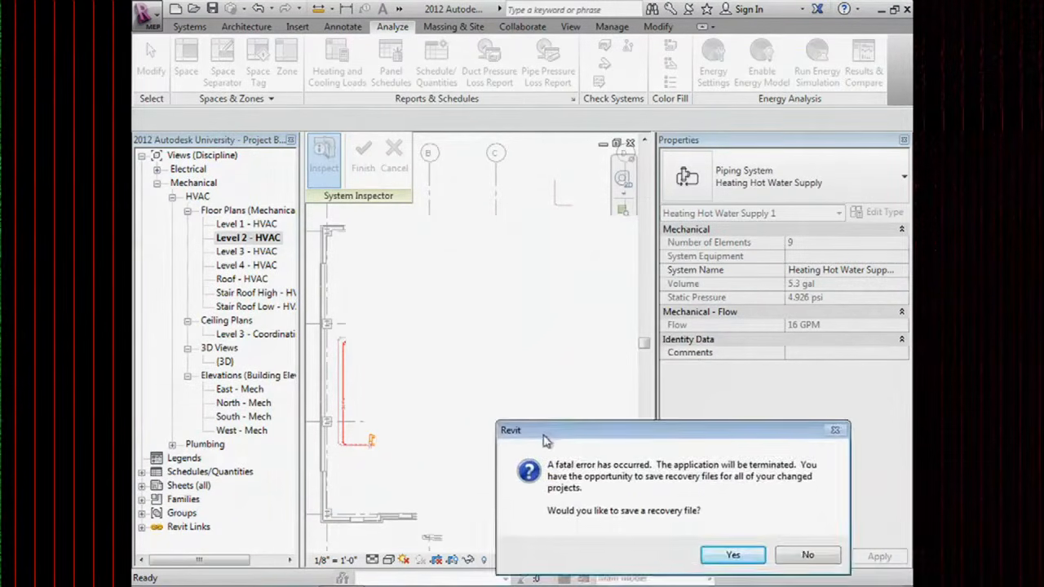
pyautogui.click(744, 545)
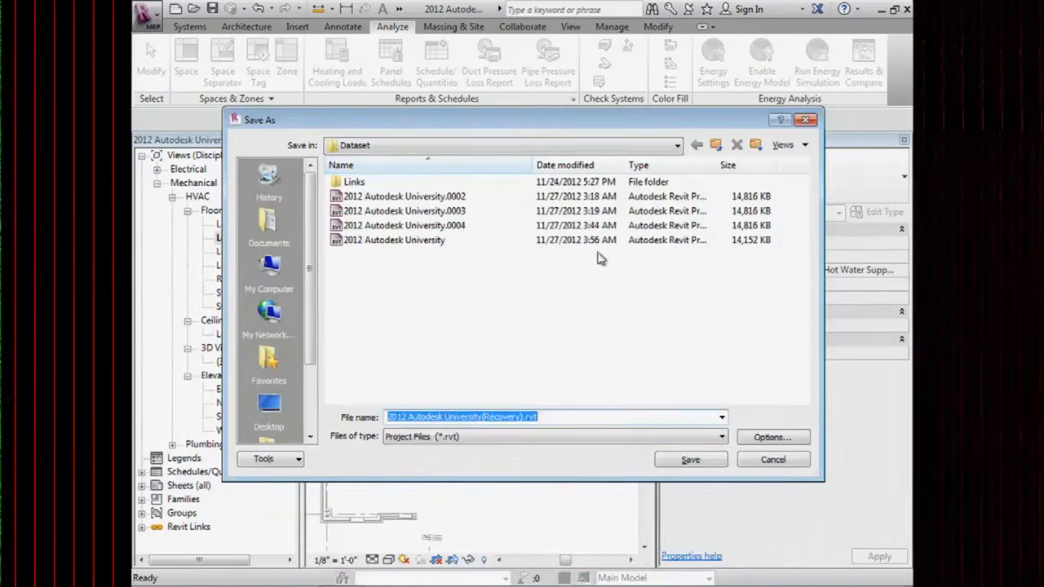
pyautogui.click(788, 462)
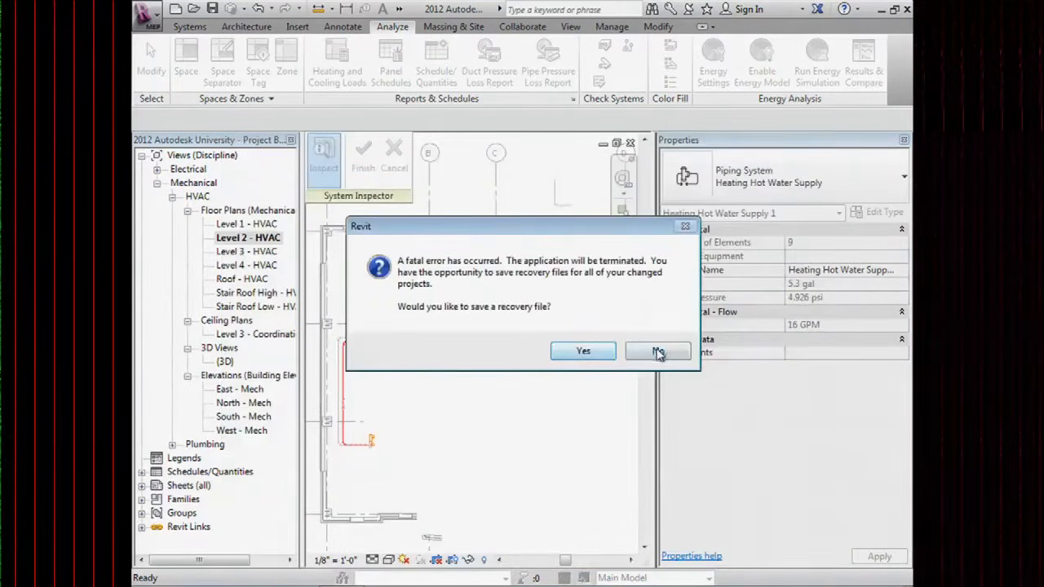
pyautogui.click(659, 348)
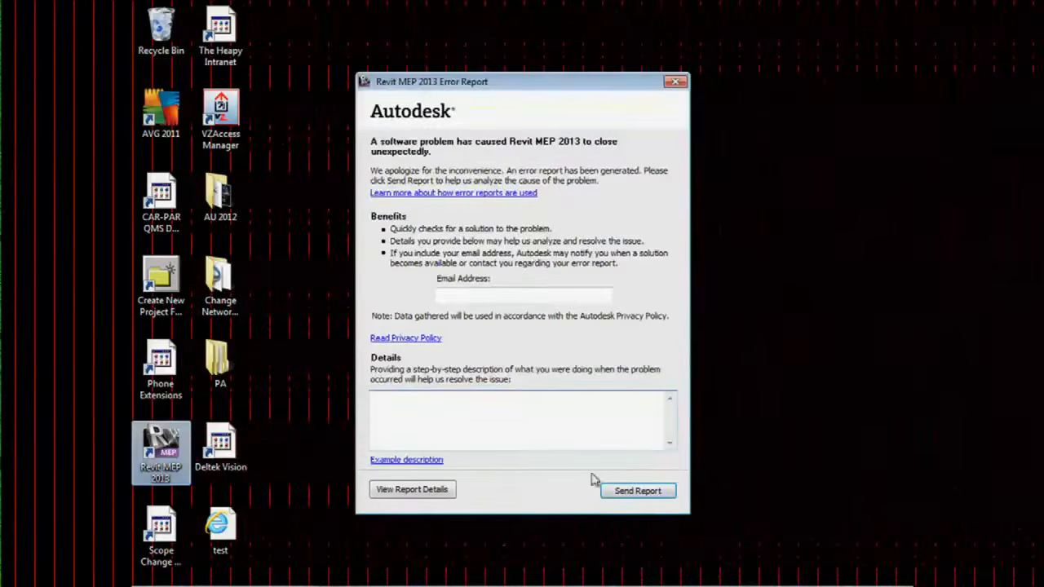
# Enter a contact e-mail address in the error report, then relaunch Revit MEP 2013.
pyautogui.click(487, 293)
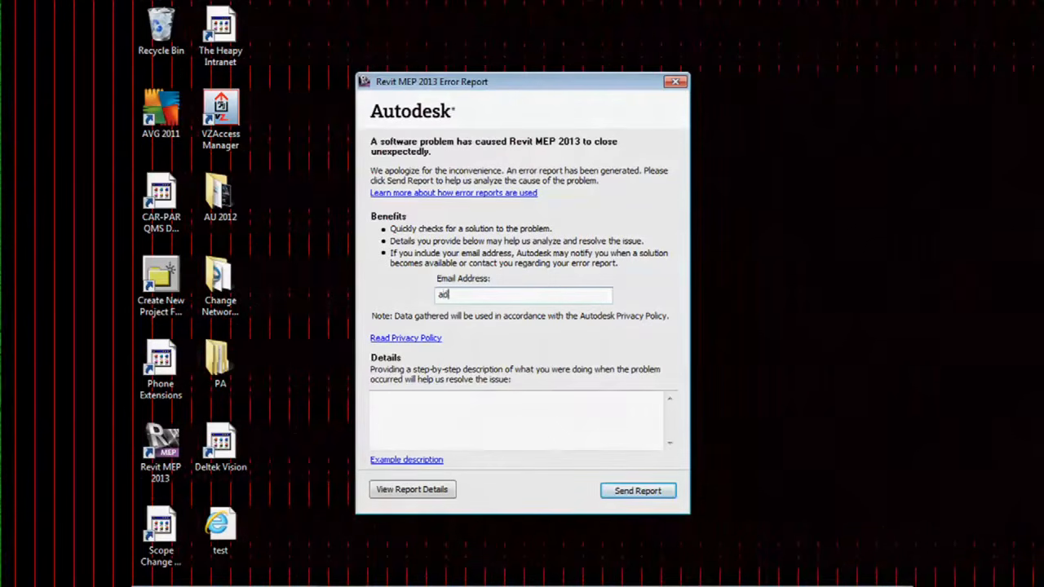
pyautogui.press('Tab')
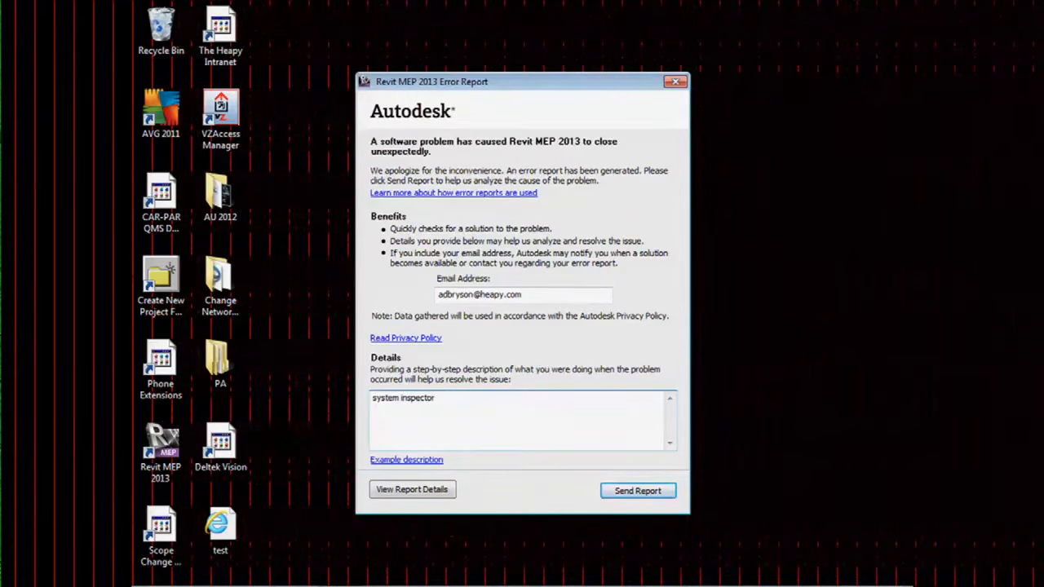
pyautogui.doubleClick(160, 448)
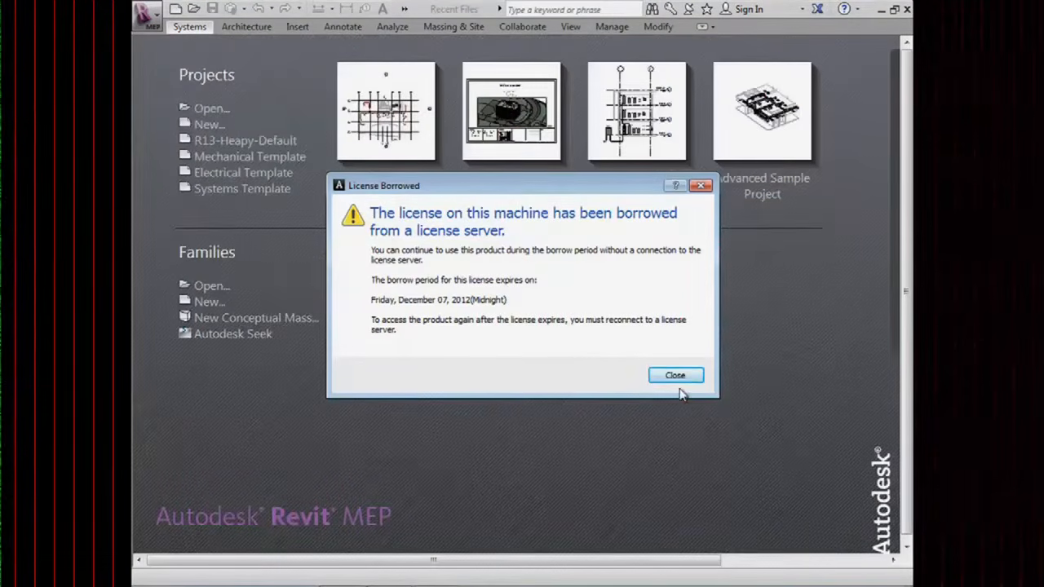
# Dismiss the borrowed-license notice and open the 2012 Autodesk University project at Level 2 - HVAC.
pyautogui.click(676, 376)
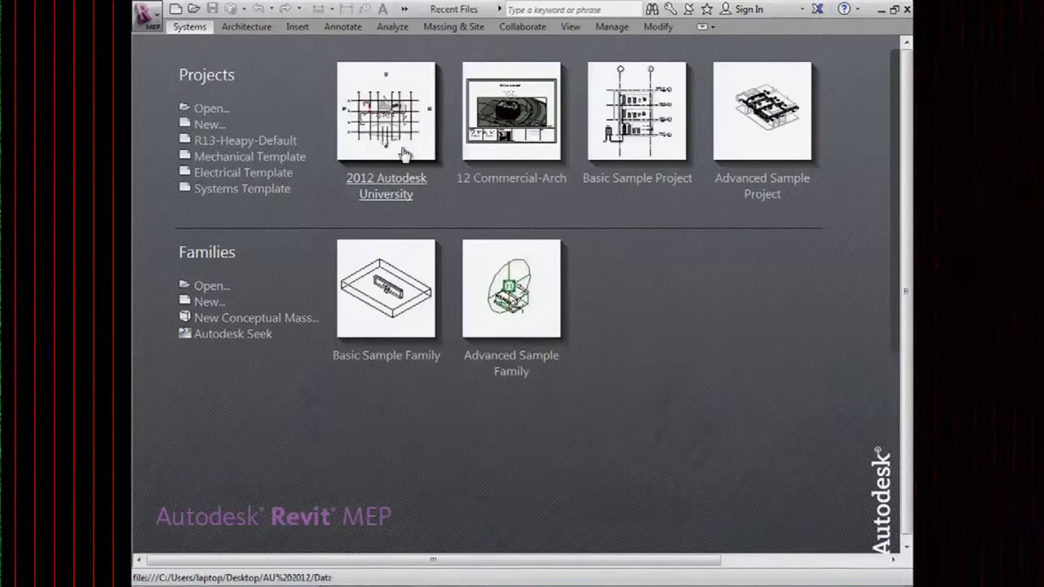
pyautogui.click(402, 119)
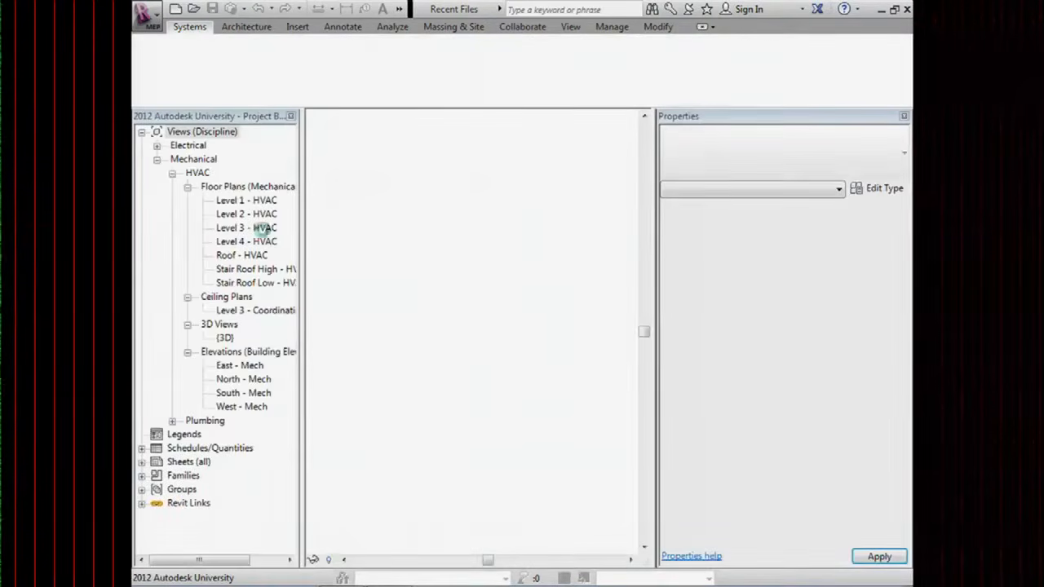
pyautogui.doubleClick(265, 238)
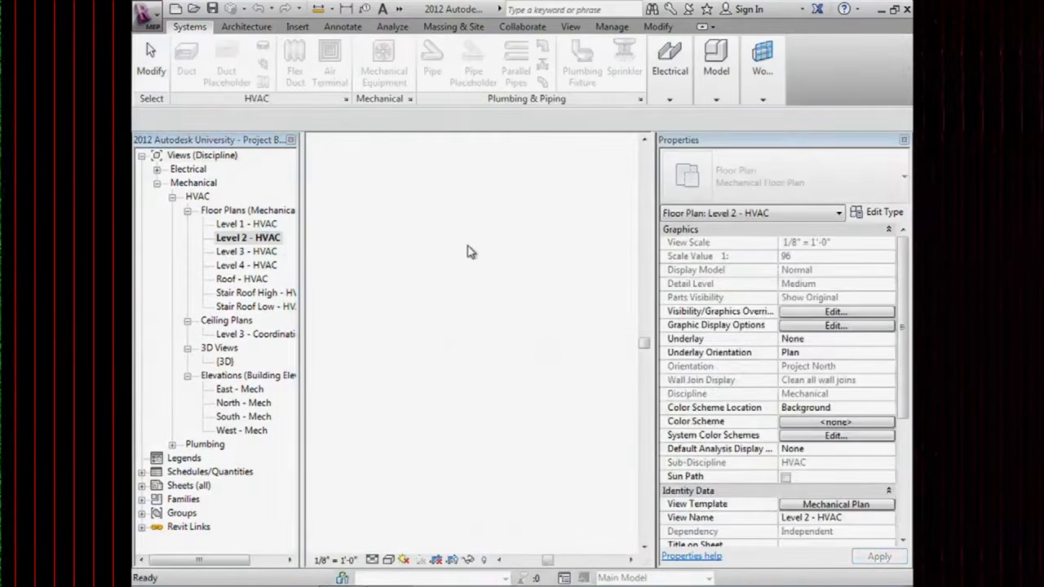
# Select the hot-water pipe branch and start System Inspector on Heating Hot Water Supply 1.
pyautogui.scroll(5, 508, 392)
pyautogui.moveTo(356, 324); pyautogui.dragTo(506, 394, button='middle')
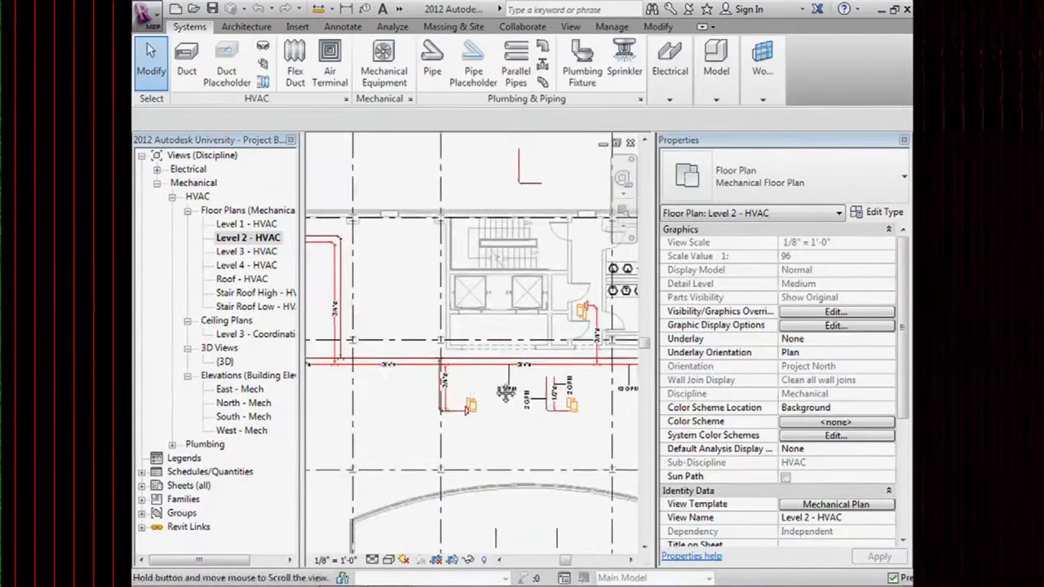
pyautogui.scroll(3, 482, 366)
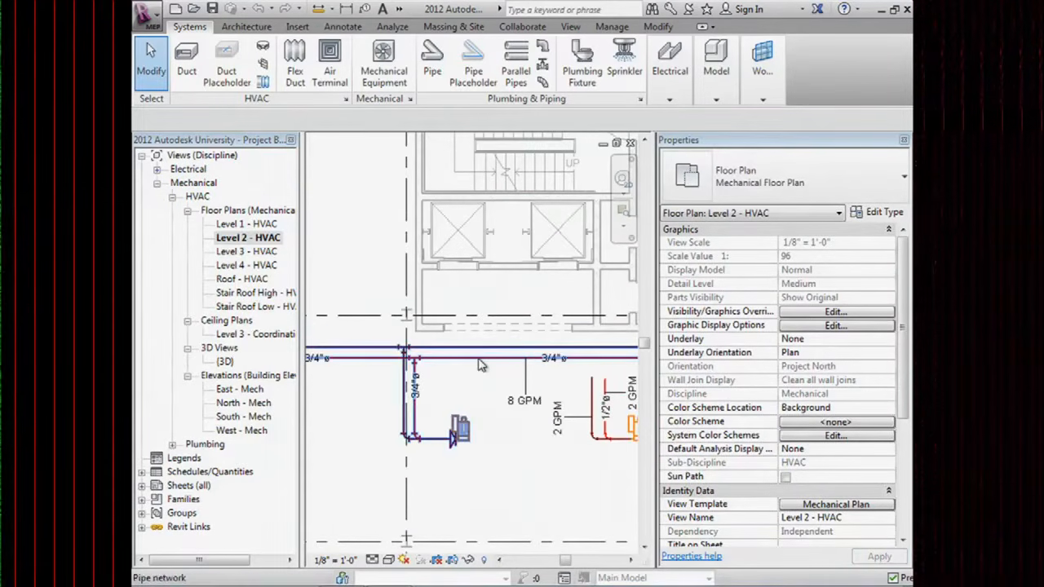
pyautogui.press('Tab')
pyautogui.press('Tab')
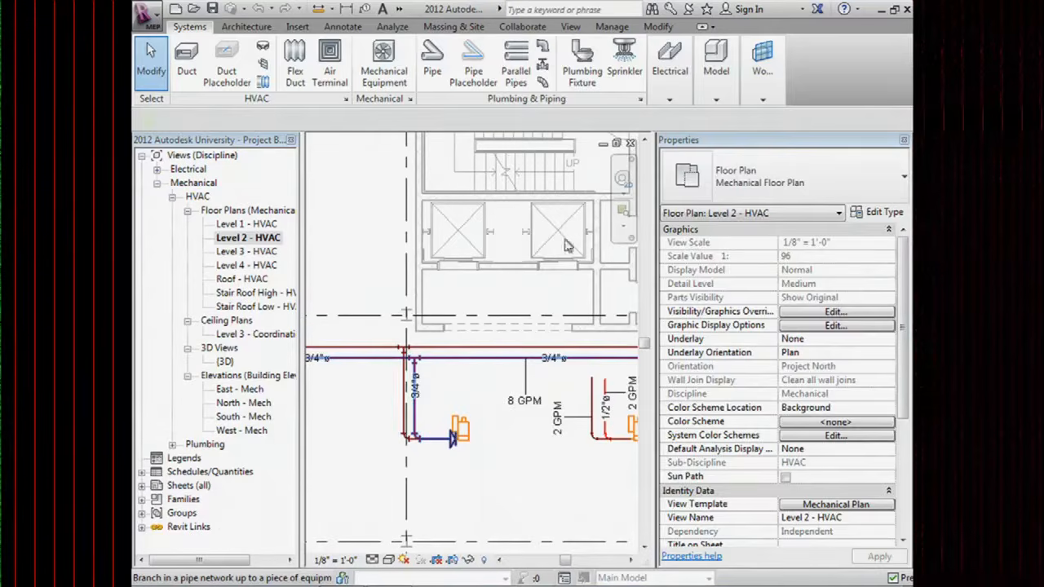
pyautogui.click(482, 363)
pyautogui.moveTo(798, 65)
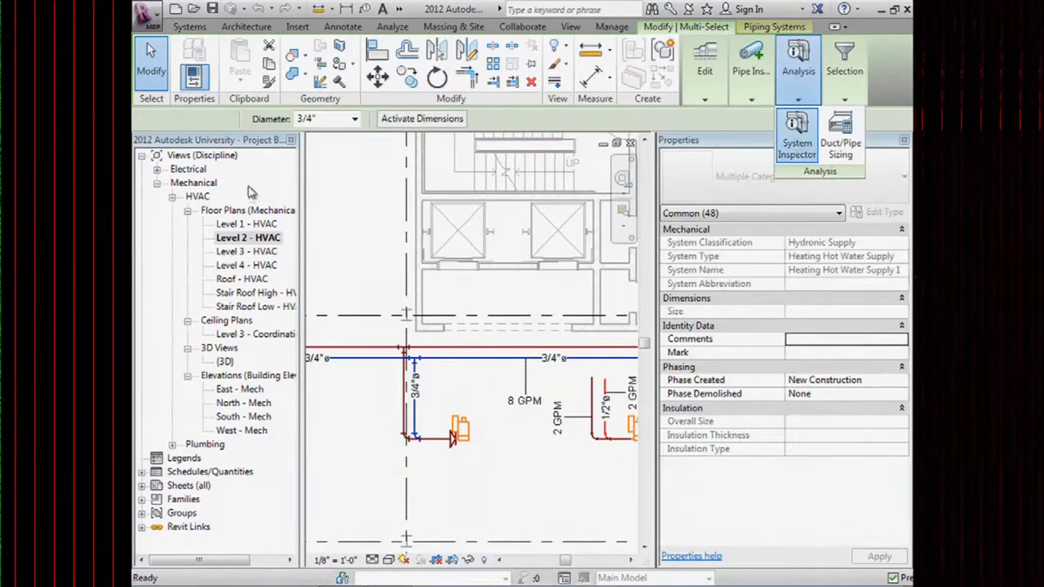
pyautogui.click(797, 144)
pyautogui.scroll(-2, 545, 351)
pyautogui.moveTo(424, 373); pyautogui.dragTo(495, 376, button='middle')
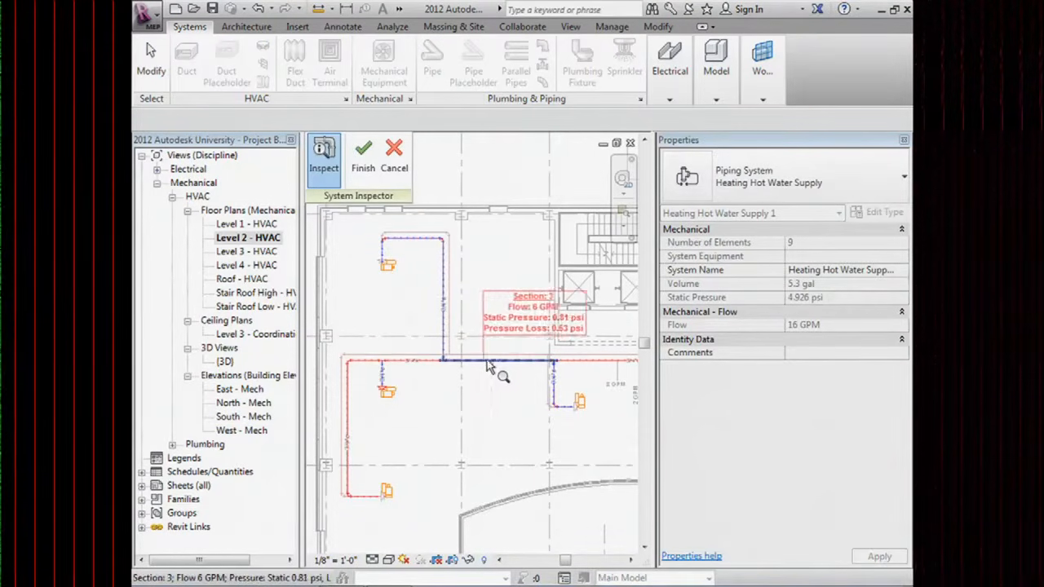
# Review the pipe section readings and pin Section 11's flag showing 2 GPM at 0.14 psi.
pyautogui.moveTo(471, 365)
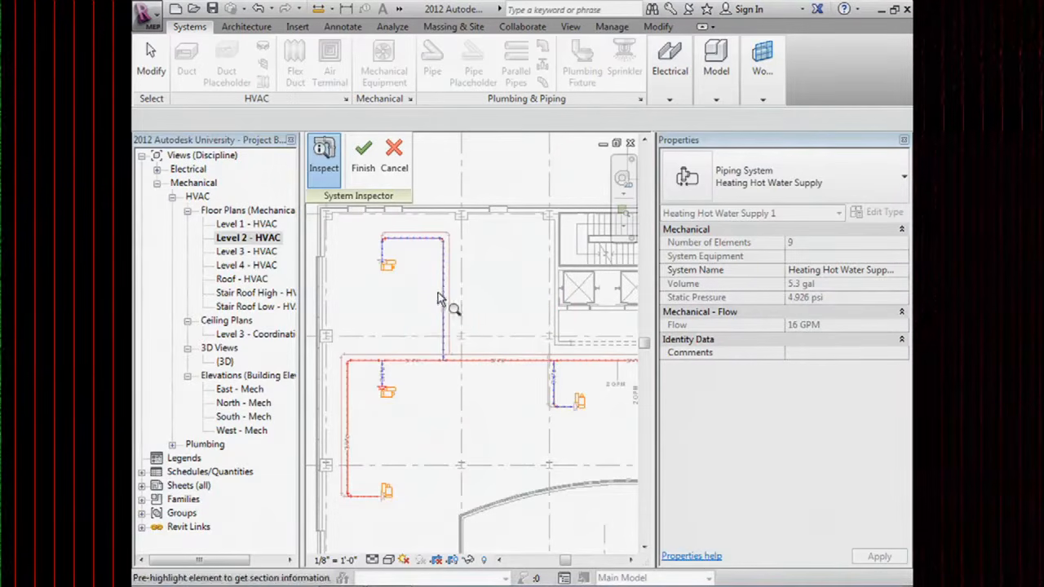
pyautogui.moveTo(447, 290)
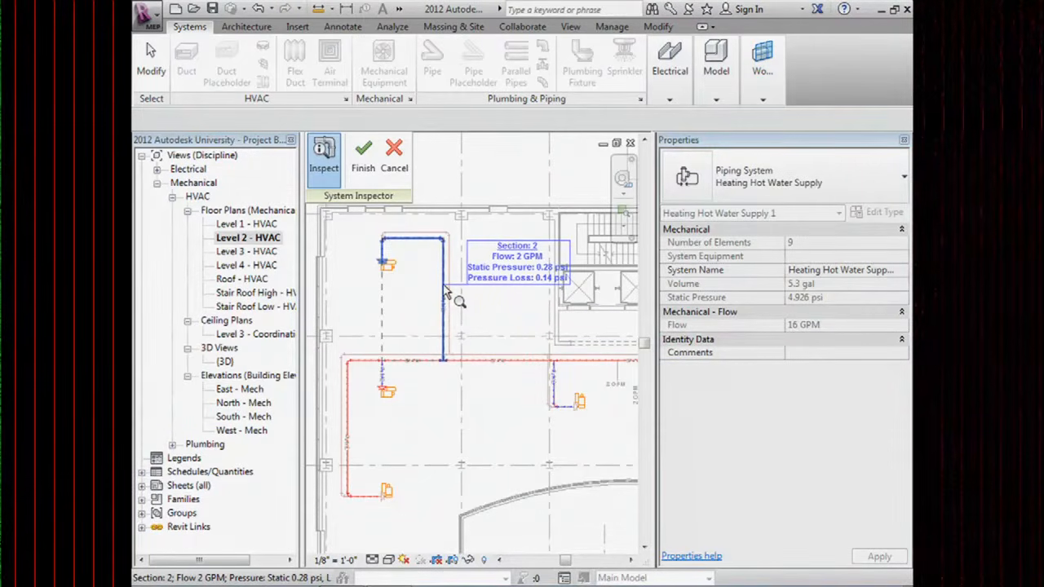
pyautogui.moveTo(392, 268)
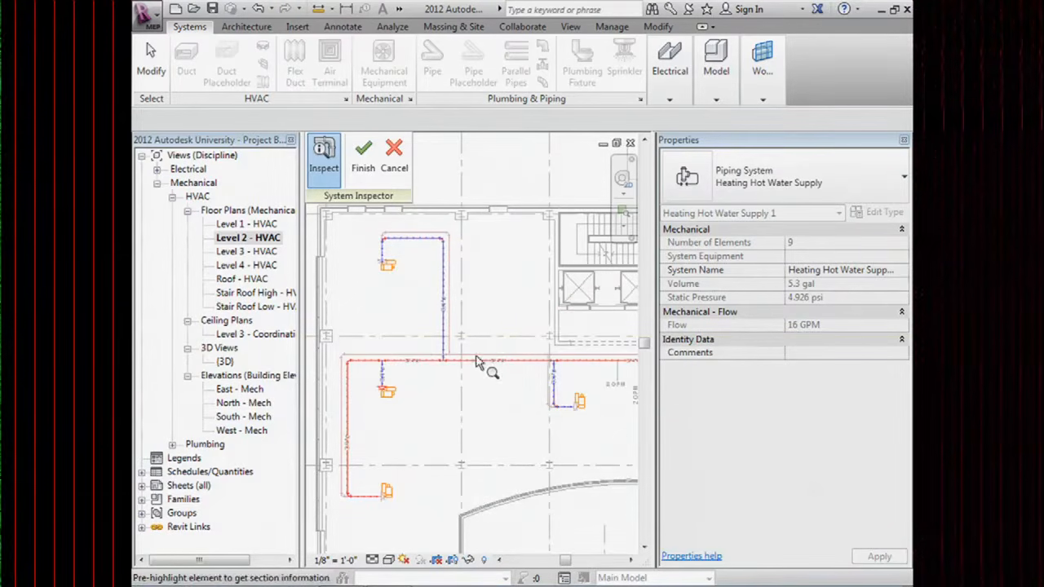
pyautogui.moveTo(424, 342)
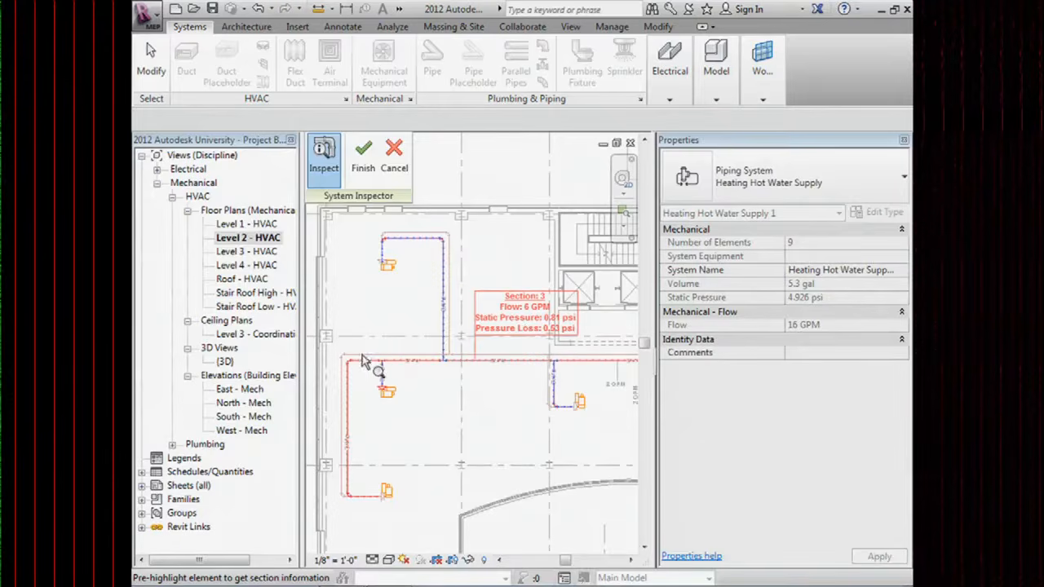
pyautogui.moveTo(352, 461)
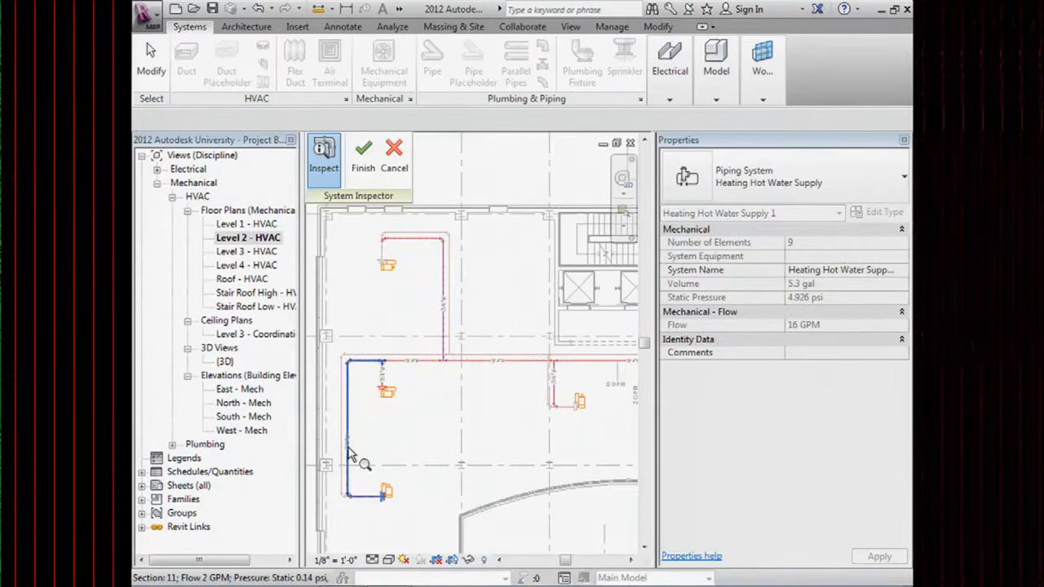
pyautogui.click(348, 450)
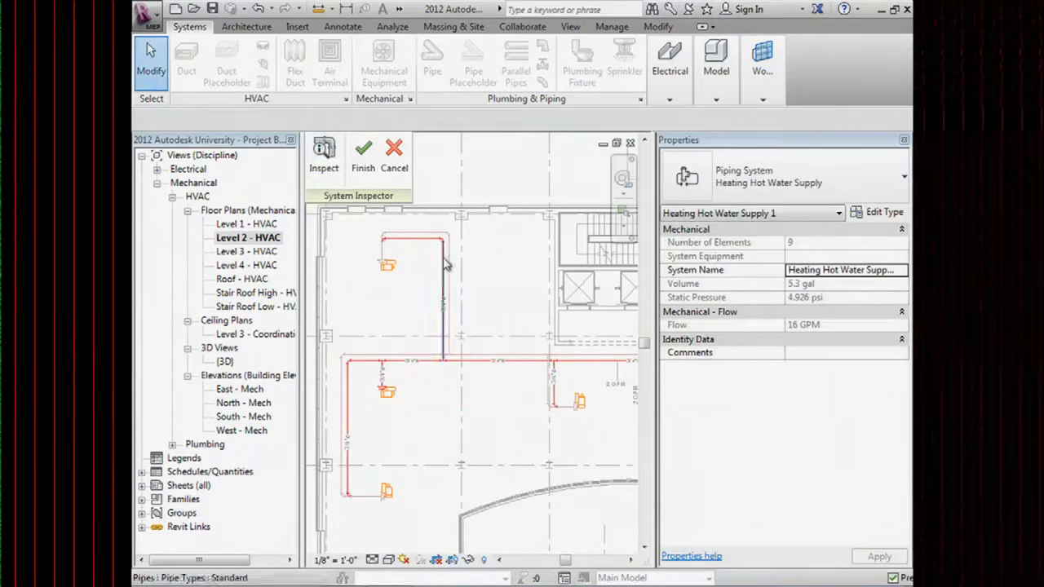
# Check Section 1's 2 GPM reading, exit Inspect, and select the upper-left terminal unit.
pyautogui.click(322, 155)
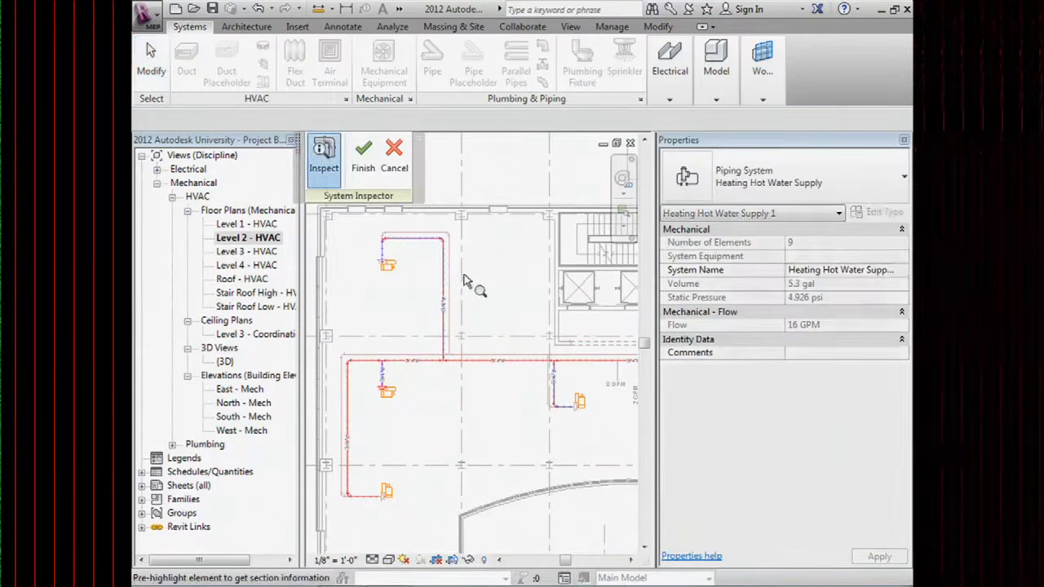
pyautogui.click(395, 269)
pyautogui.press('Escape')
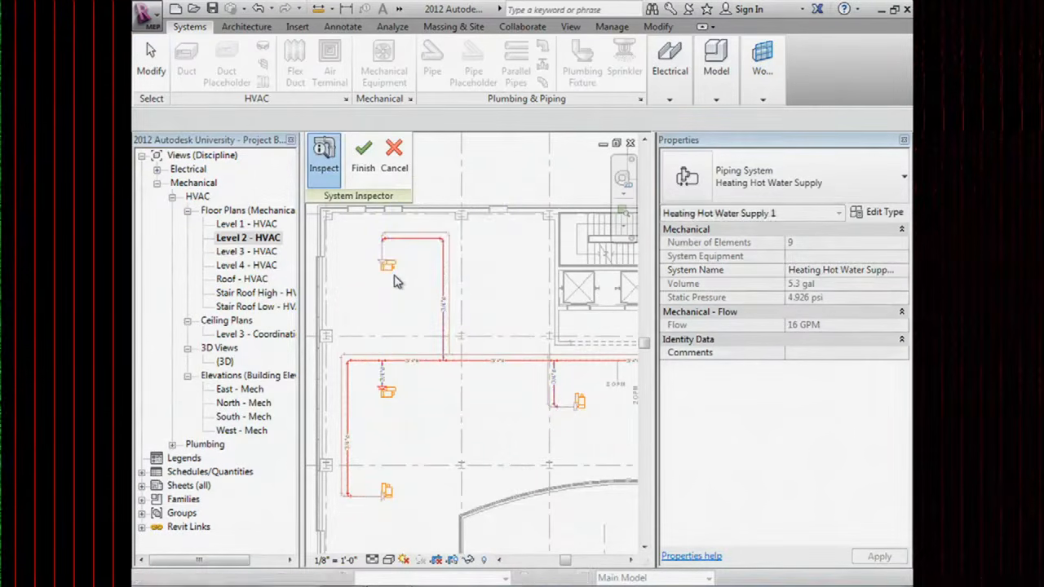
pyautogui.click(397, 272)
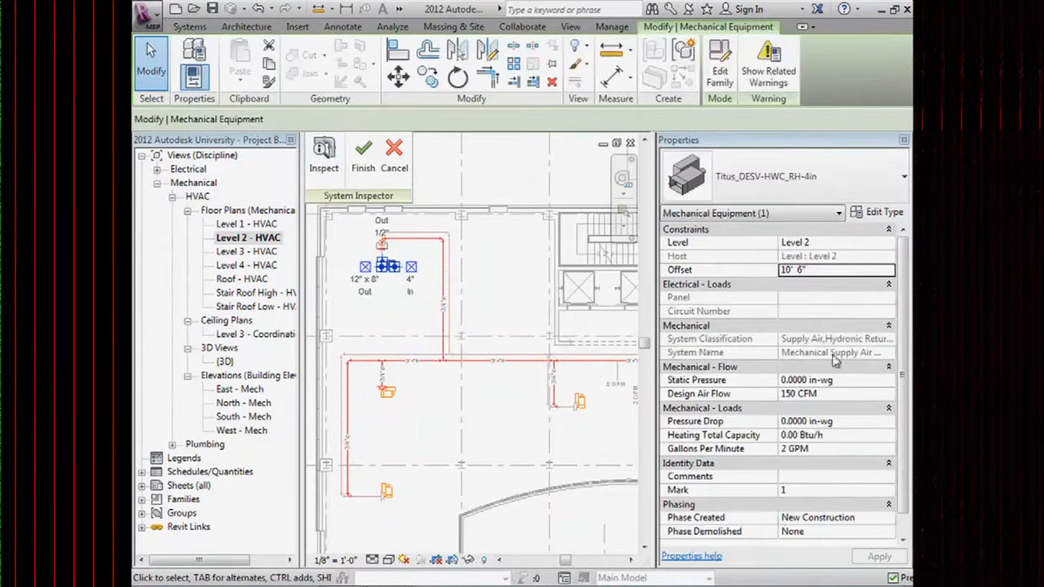
# Set the Titus terminal unit's Pressure Drop to 10 in-wg and re-read Section 1's values.
pyautogui.click(854, 420)
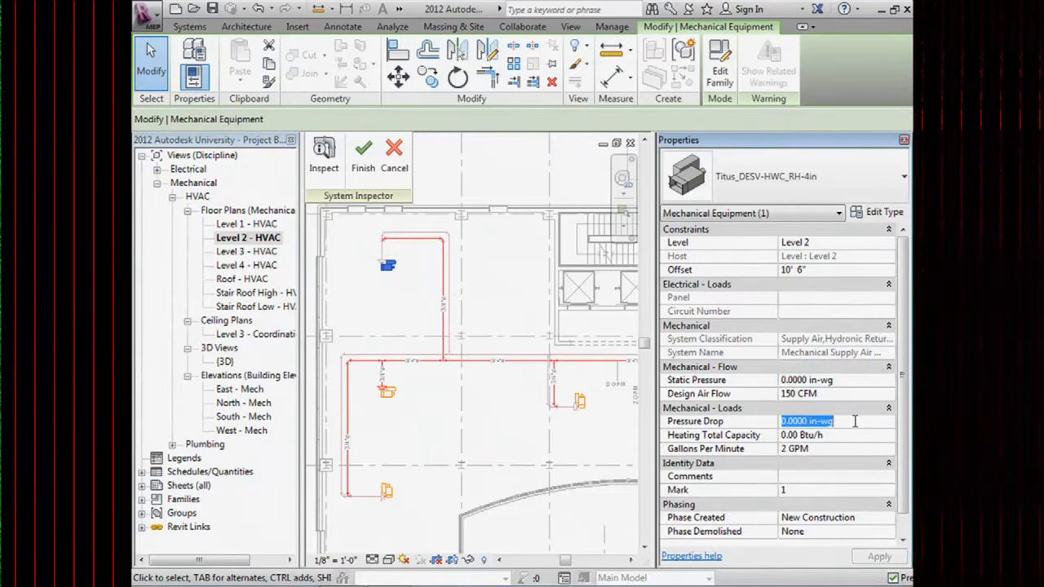
pyautogui.write('10')
pyautogui.press('Return')
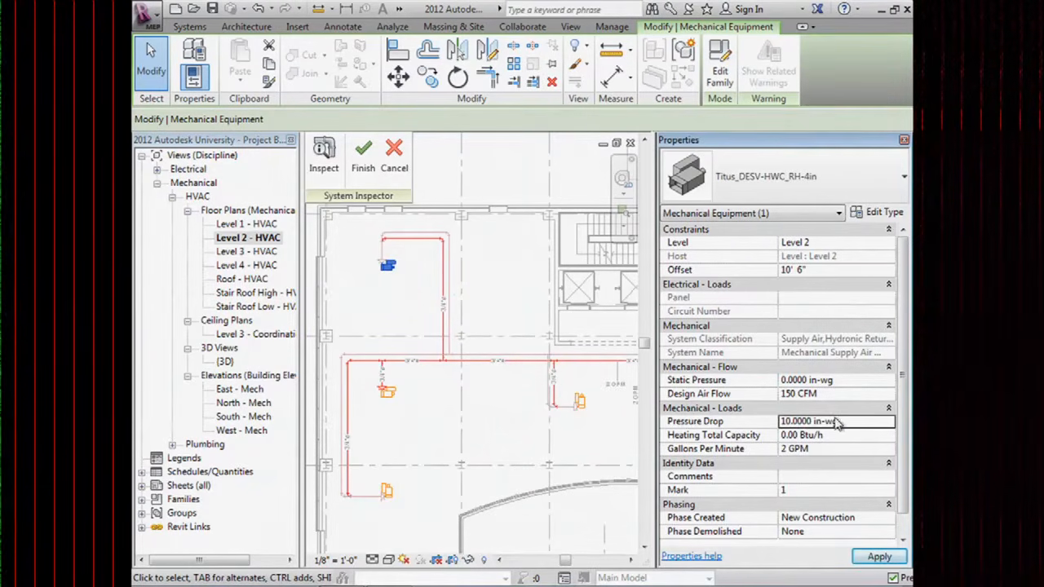
pyautogui.click(324, 167)
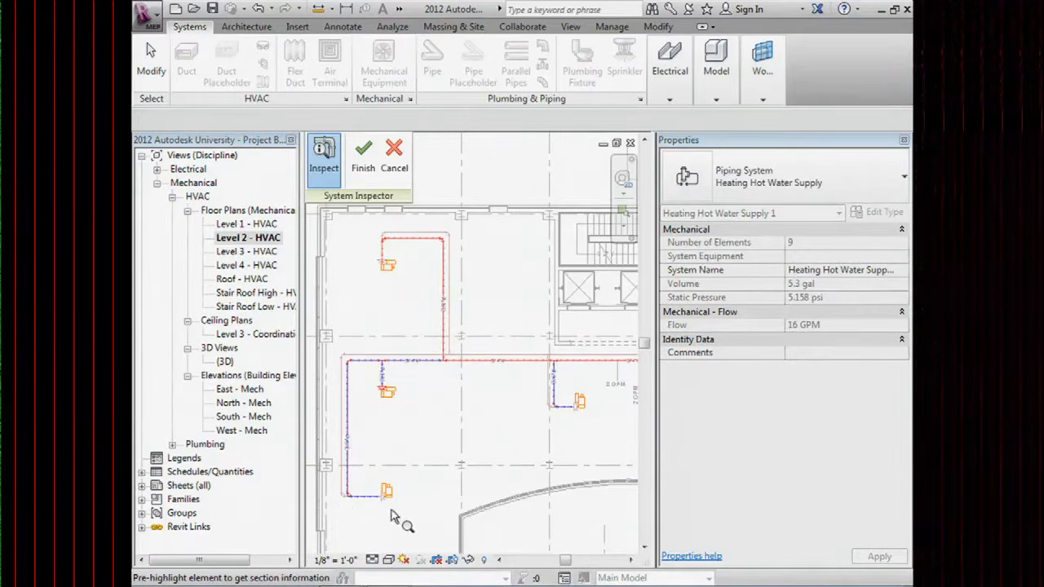
pyautogui.moveTo(393, 272)
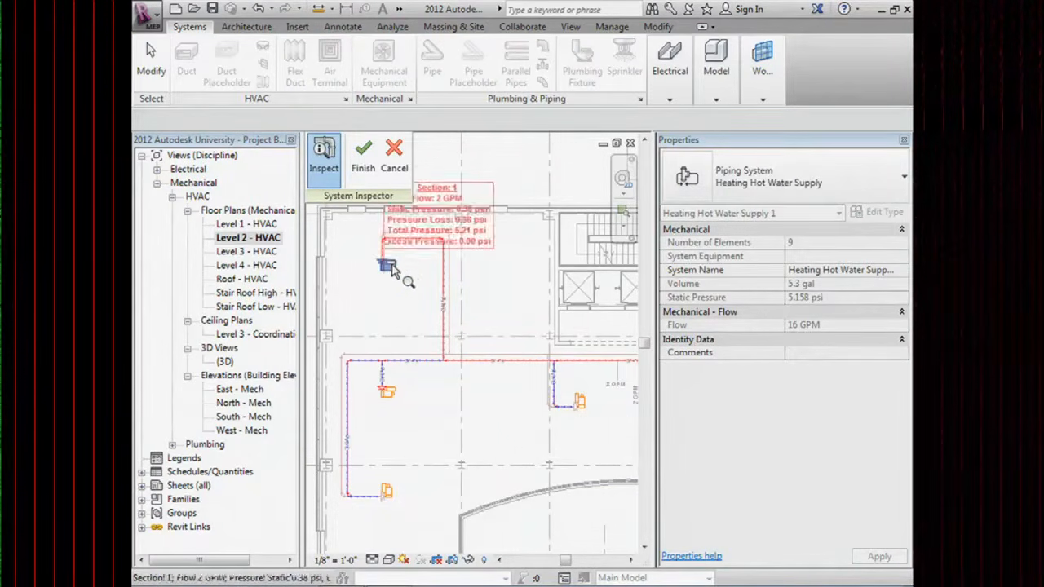